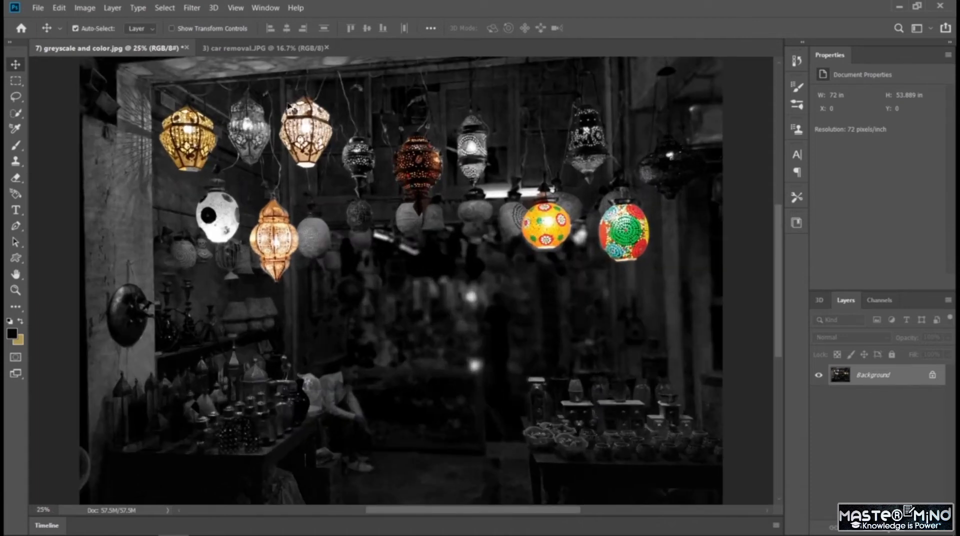
Create a new spherical panorama layer from the Background layer of the lantern photo.
click(215, 8)
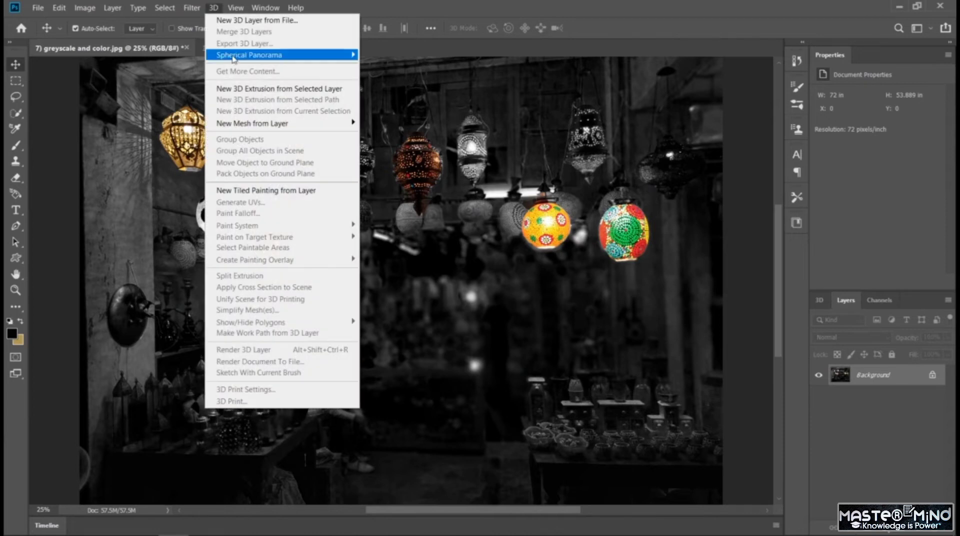
mouse_move(301, 55)
click(378, 67)
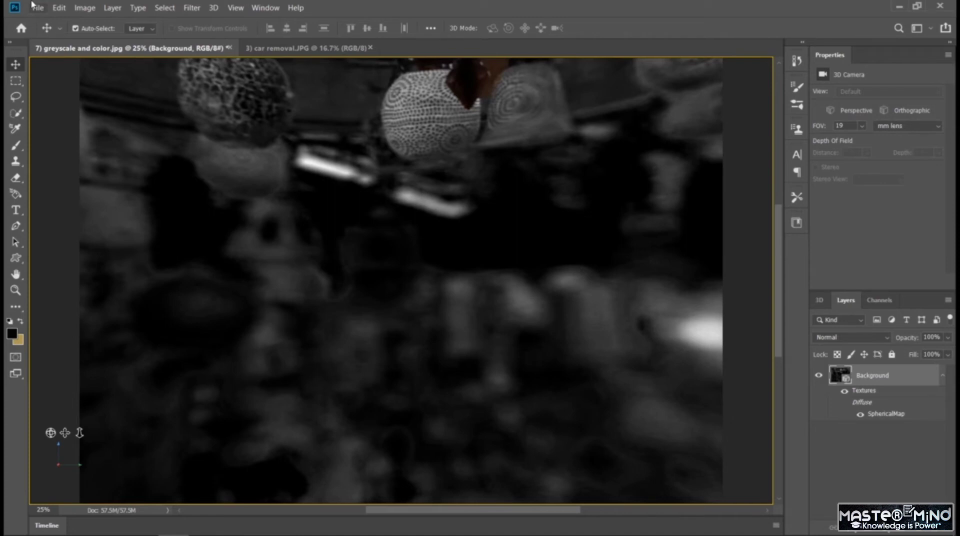
Rotate the panorama camera around the lantern scene, framing the row of upper lanterns above the spotted white and orange ones.
drag(326, 288, 332, 237)
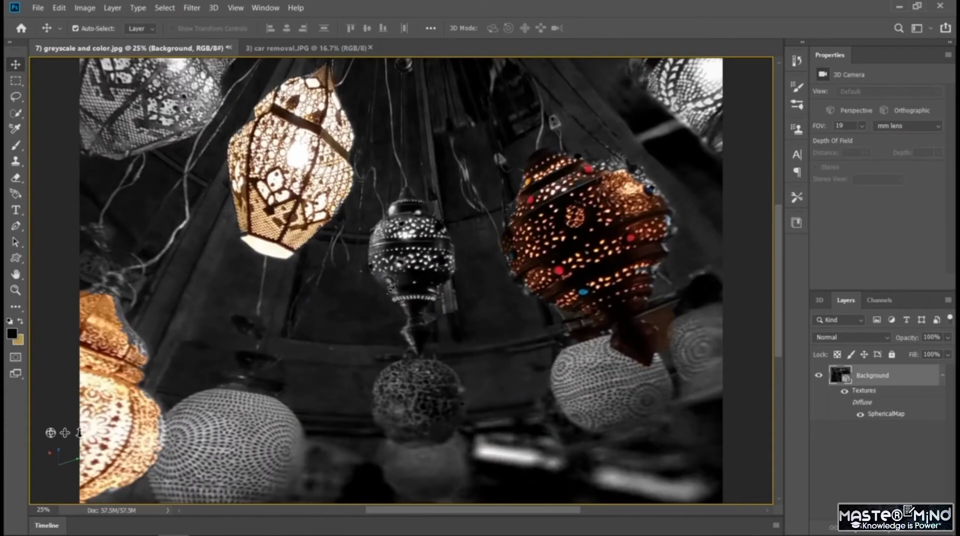
drag(392, 287, 330, 305)
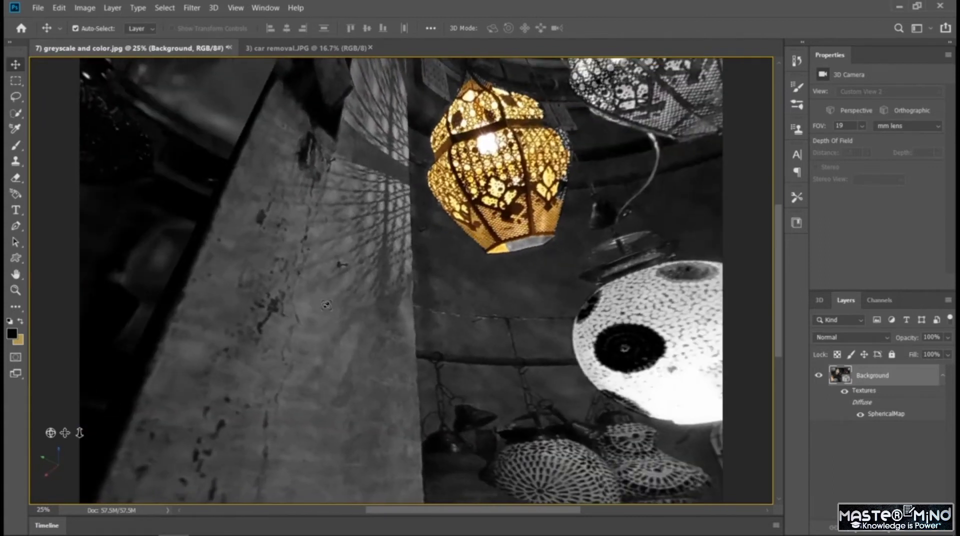
key(ctrl+minus)
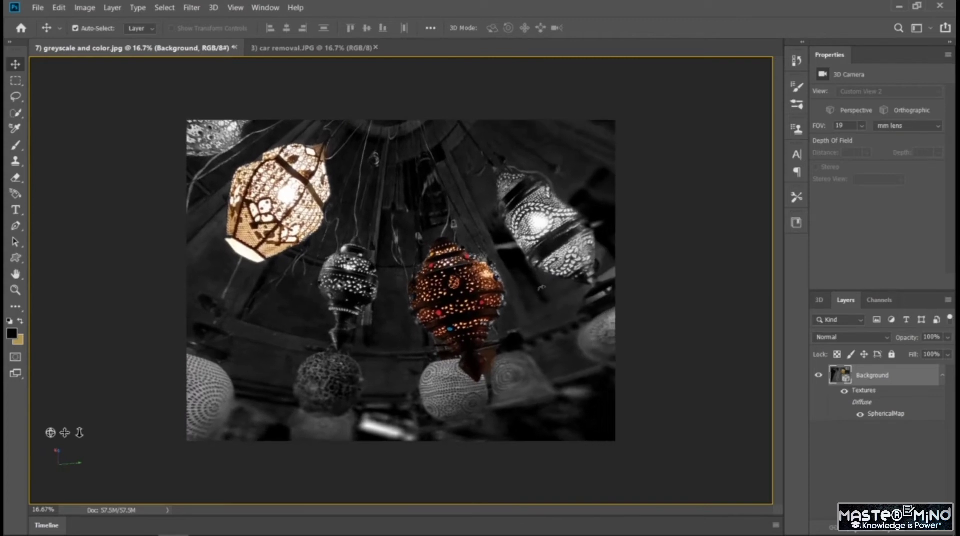
drag(344, 339, 433, 301)
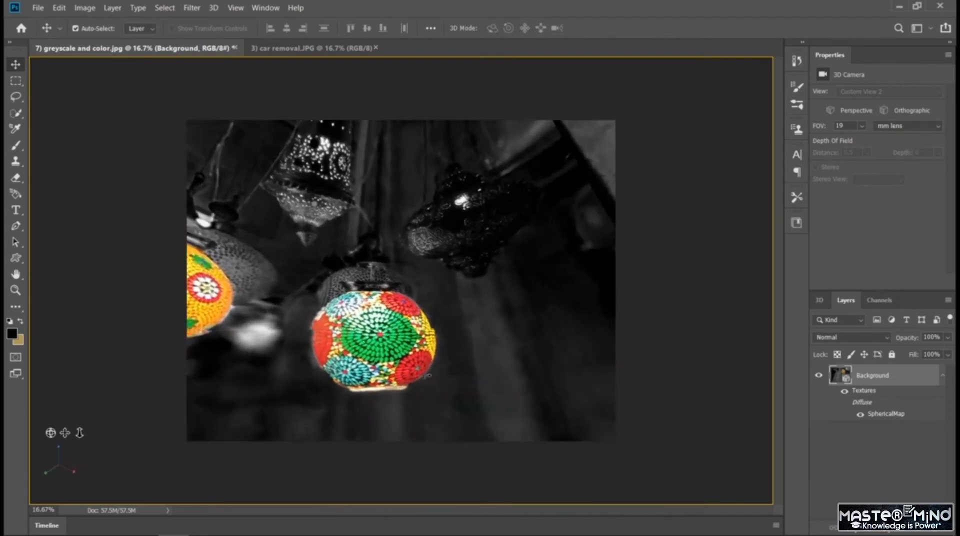
drag(470, 379, 495, 378)
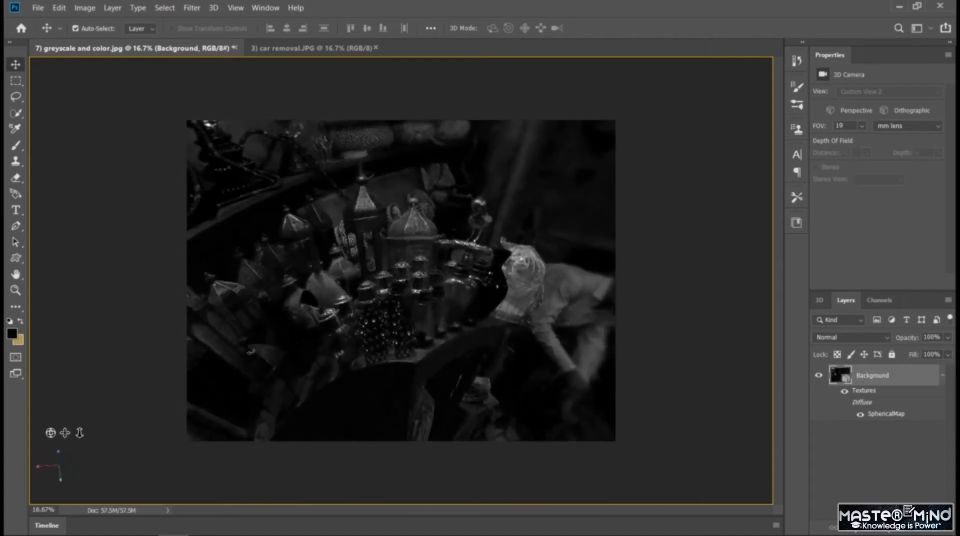
drag(301, 338, 326, 300)
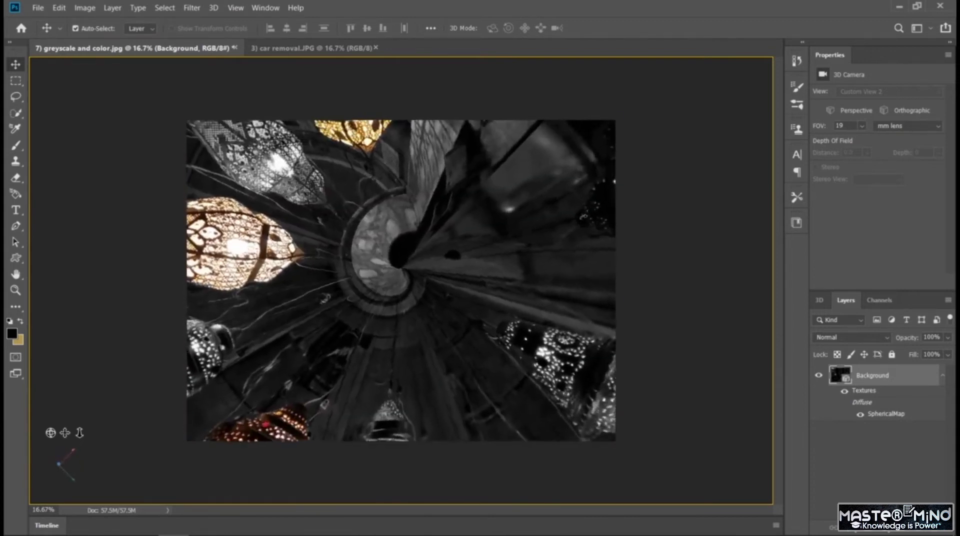
drag(326, 299, 331, 131)
drag(609, 258, 659, 260)
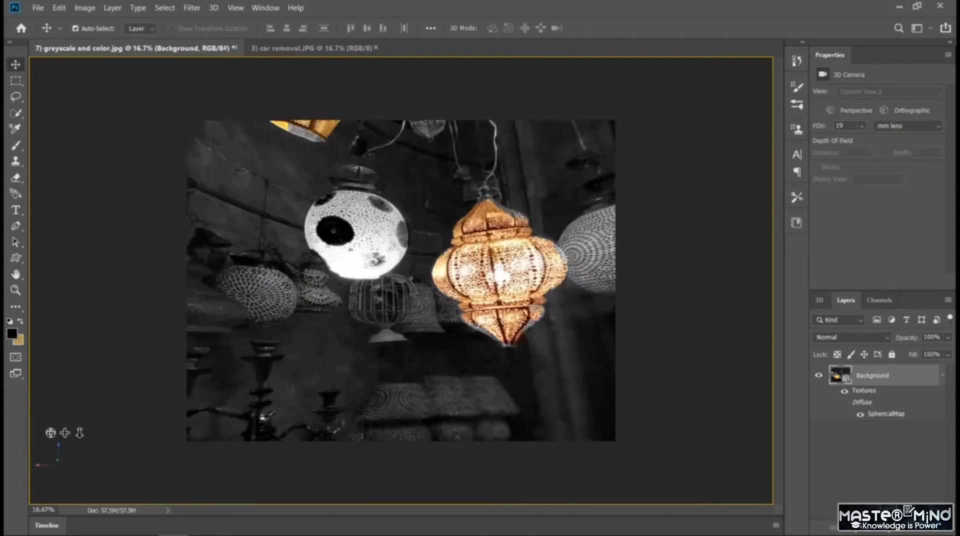
drag(417, 212, 473, 123)
mouse_move(443, 173)
mouse_down()
mouse_move(442, 119)
mouse_move(446, 173)
mouse_move(494, 153)
mouse_move(548, 178)
mouse_move(526, 171)
mouse_move(473, 202)
mouse_move(447, 174)
mouse_up()
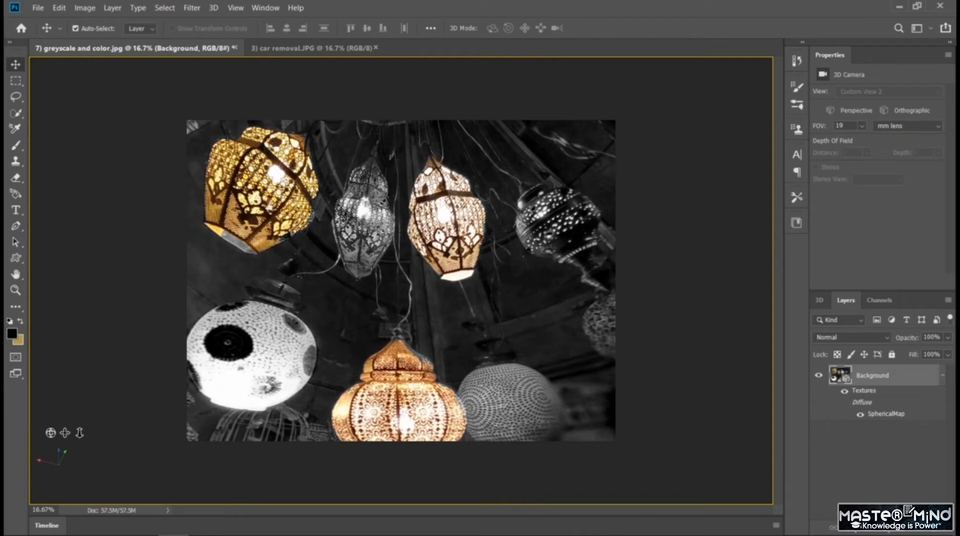
click(38, 7)
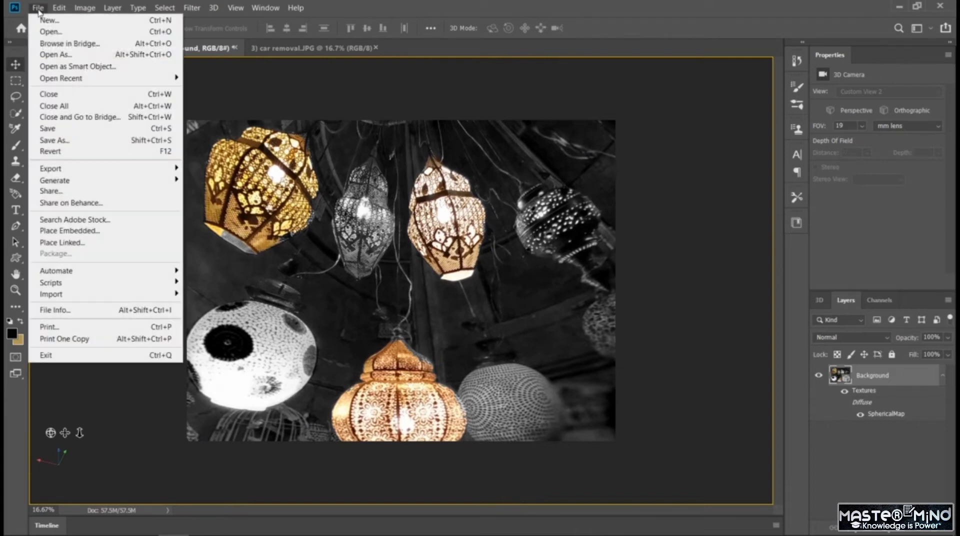
click(127, 141)
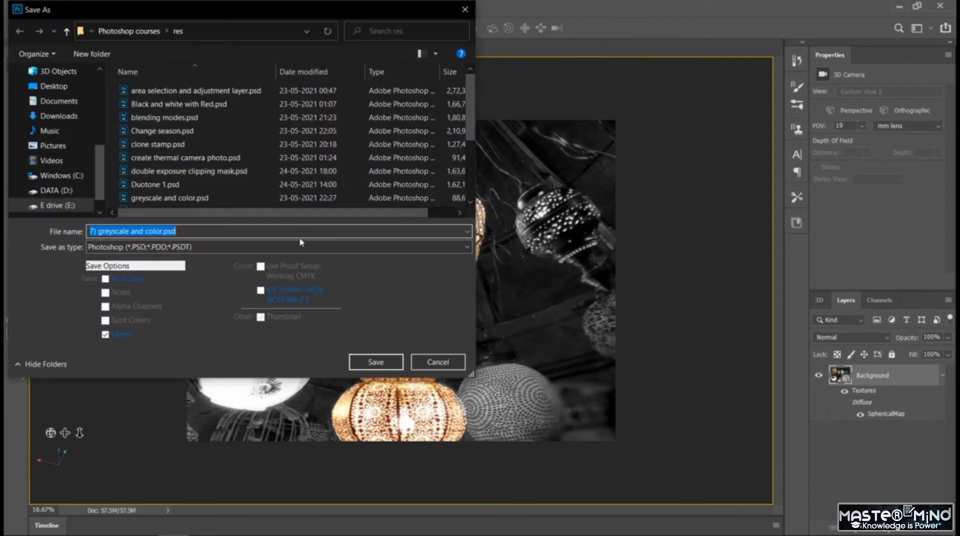
click(466, 10)
Export the framed lantern view as a JPG at 100% quality, named "panaroma 1", in the res folder without replacing the original file.
click(38, 7)
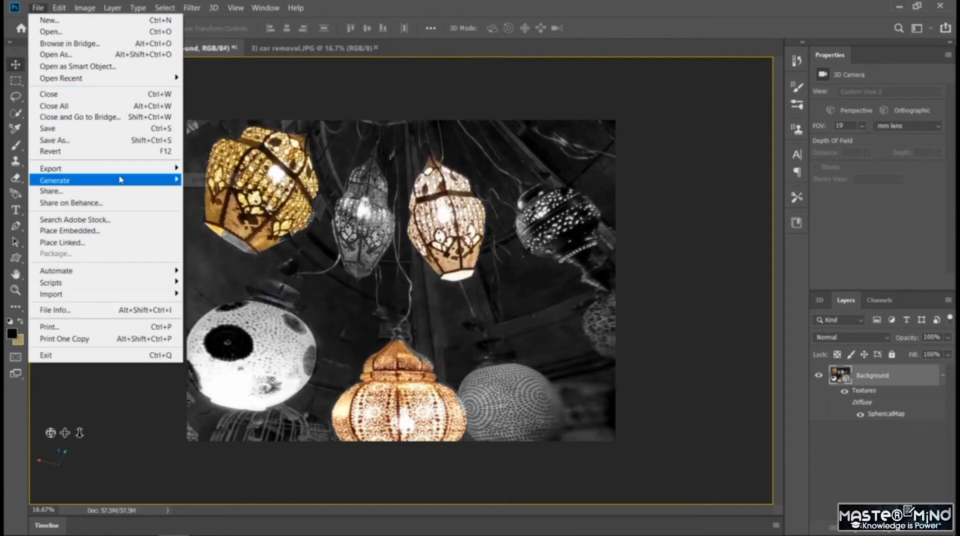
mouse_move(118, 168)
click(210, 180)
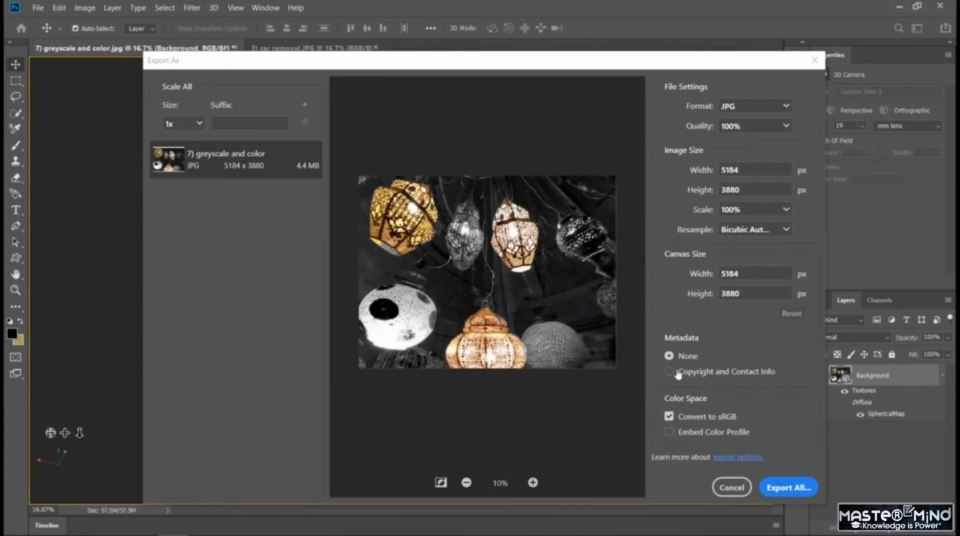
click(789, 488)
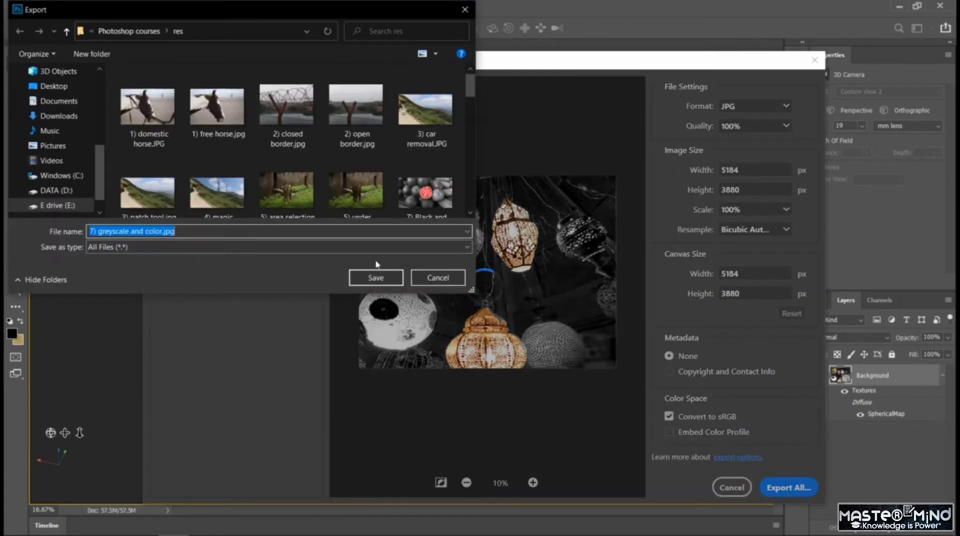
click(376, 278)
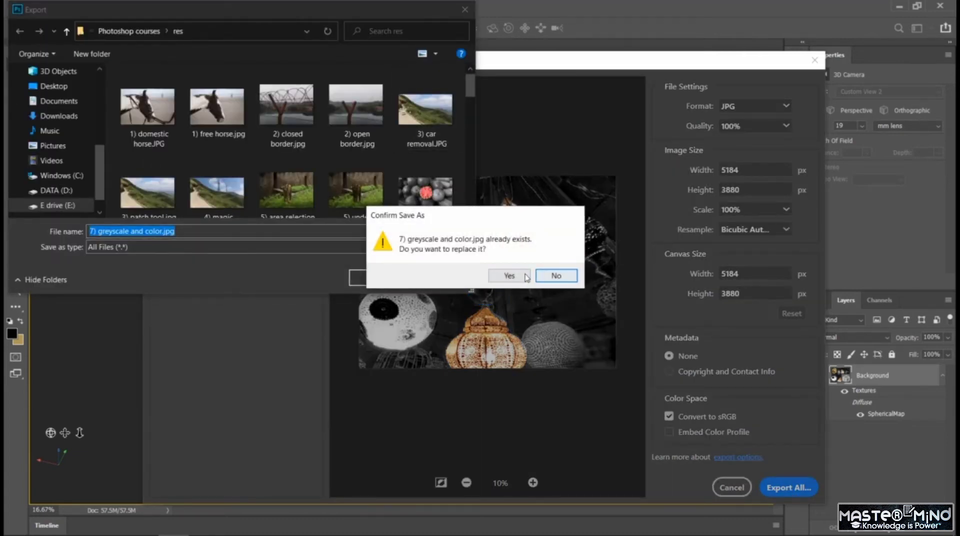
click(556, 275)
click(160, 230)
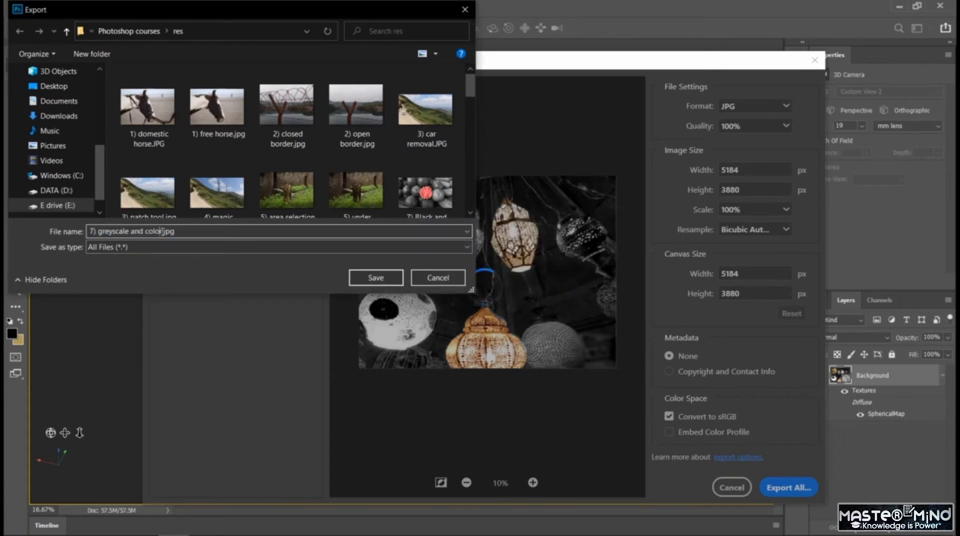
drag(160, 231, 88, 232)
text(panaroma 1)
click(390, 280)
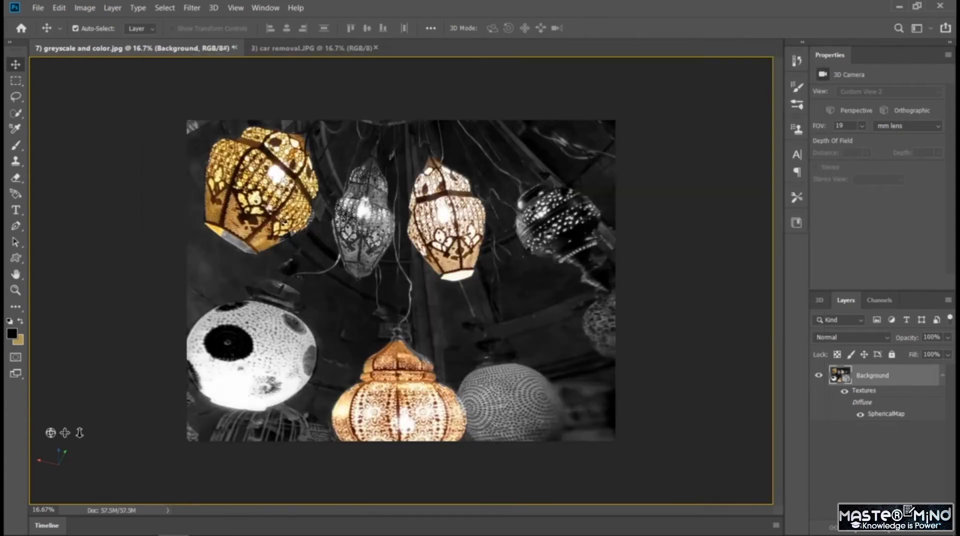
Turn the panorama view up to the round ceiling opening above the lanterns and export it as a JPG named "panaroma2".
drag(507, 305, 584, 299)
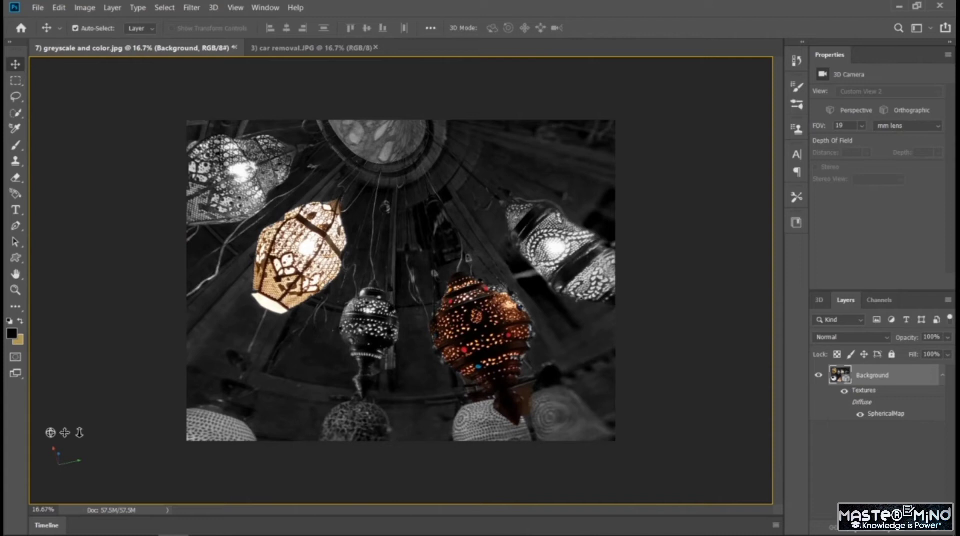
click(38, 8)
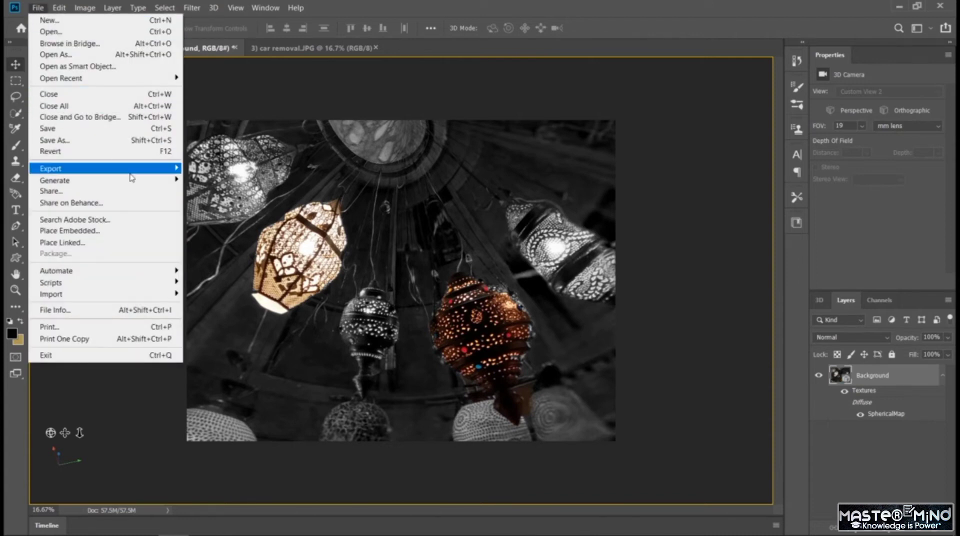
mouse_move(130, 173)
click(215, 178)
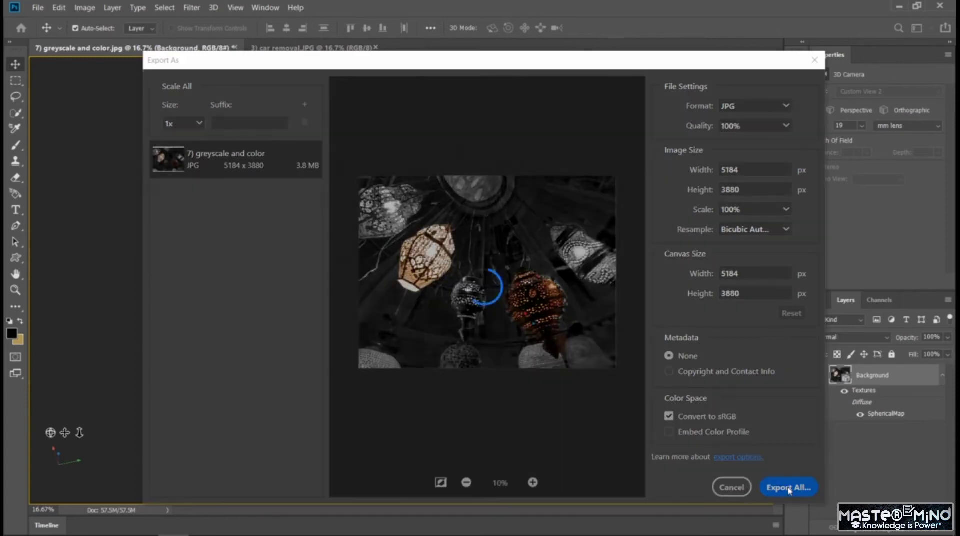
click(790, 489)
click(156, 232)
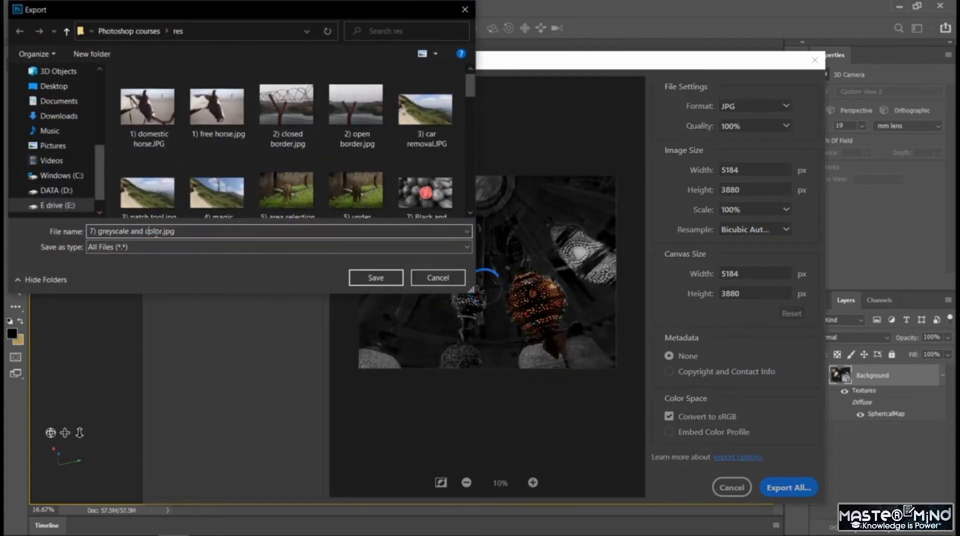
drag(162, 232, 39, 235)
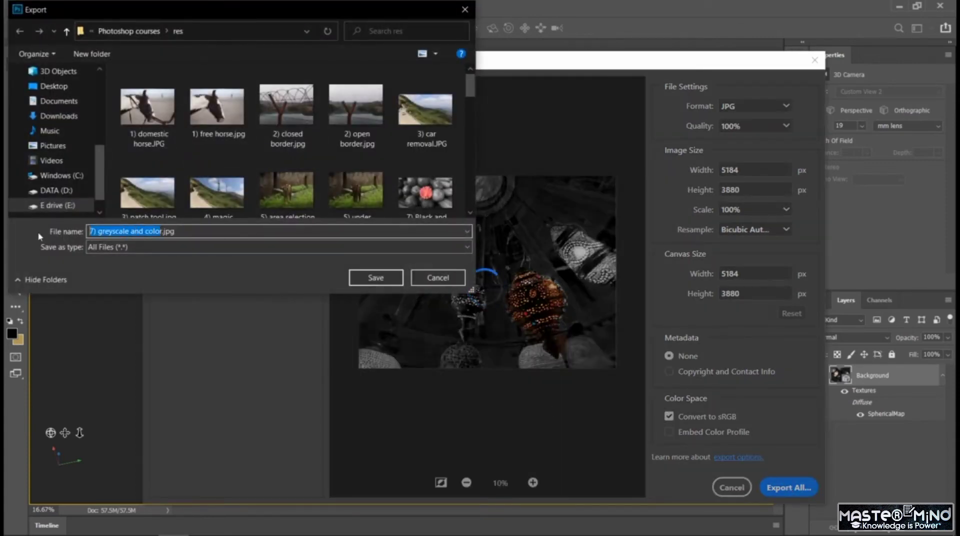
text(panar)
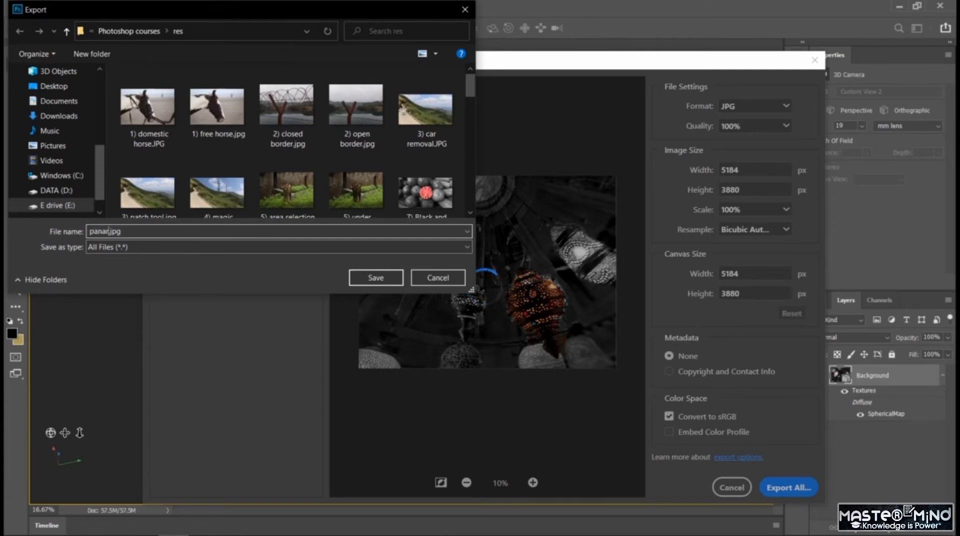
text(oma2)
click(375, 278)
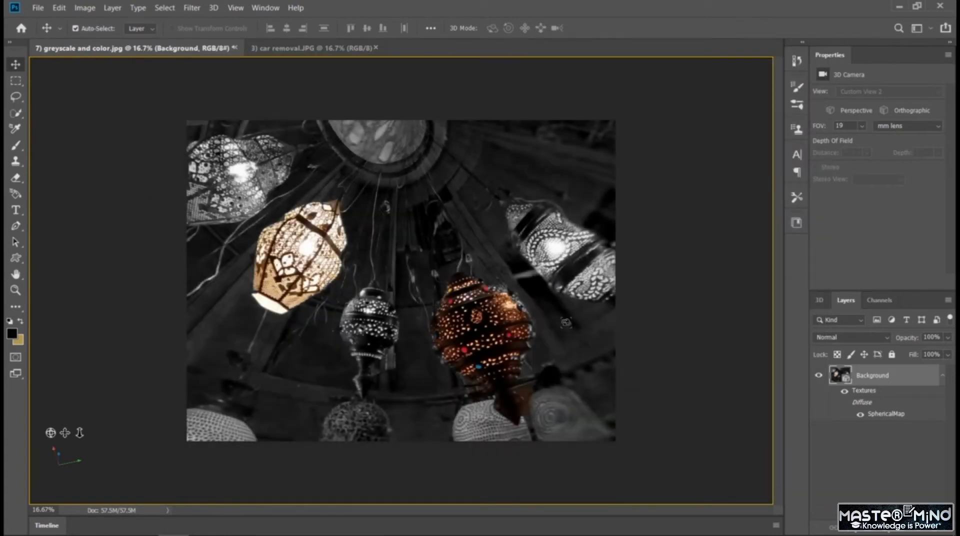
Hide and show the SphericalMap and Textures entries of the panorama layer to check their effect on the image.
click(860, 415)
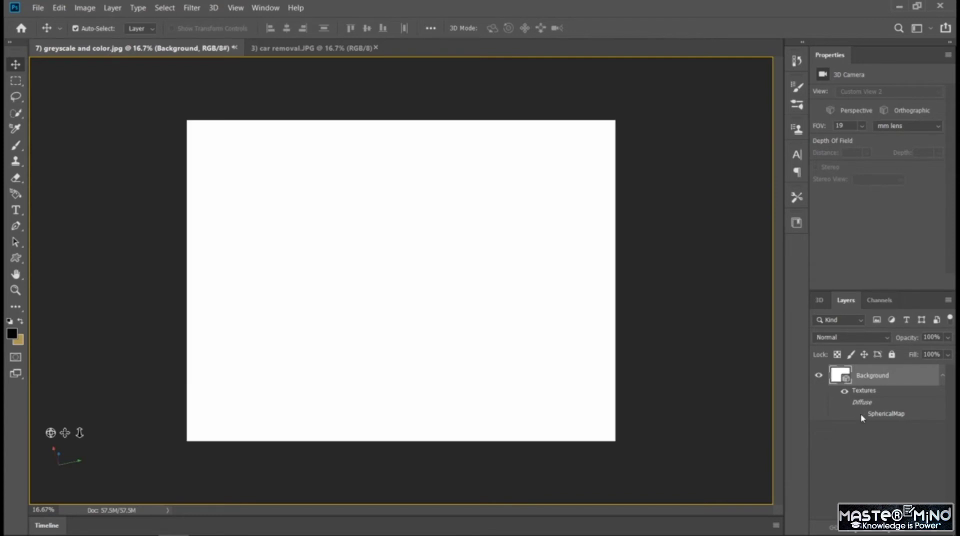
click(861, 414)
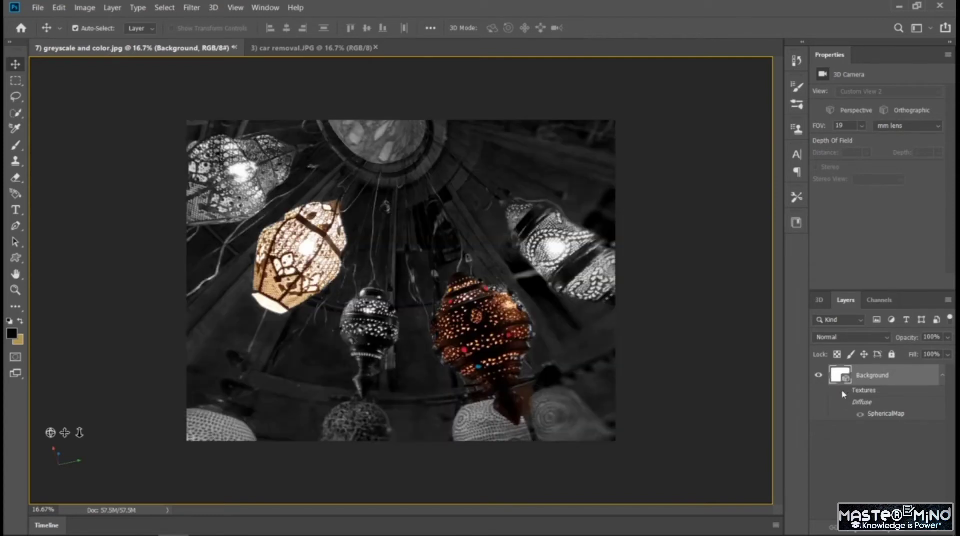
click(860, 414)
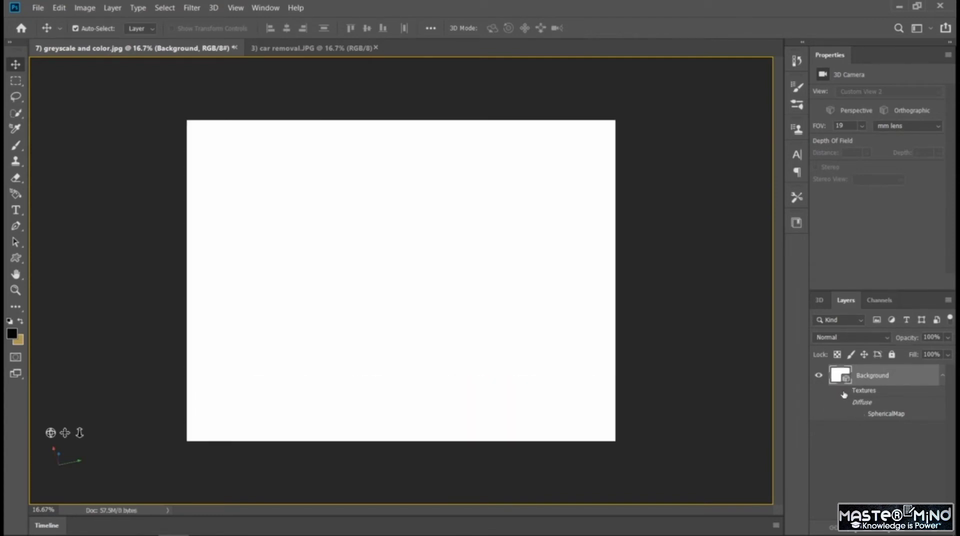
click(860, 414)
click(860, 414)
click(860, 414)
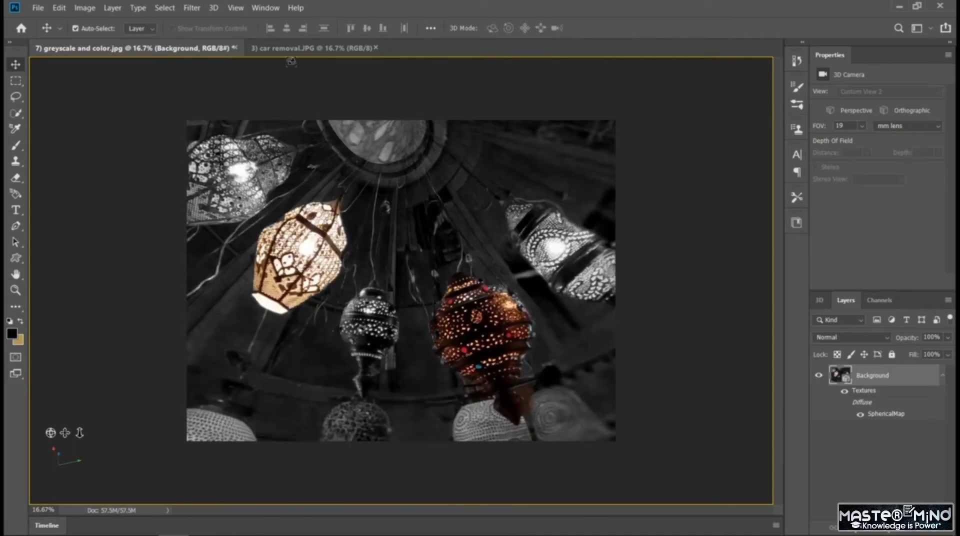
Switch to the car removal.JPG document and create a new spherical panorama layer from its Background layer.
click(297, 49)
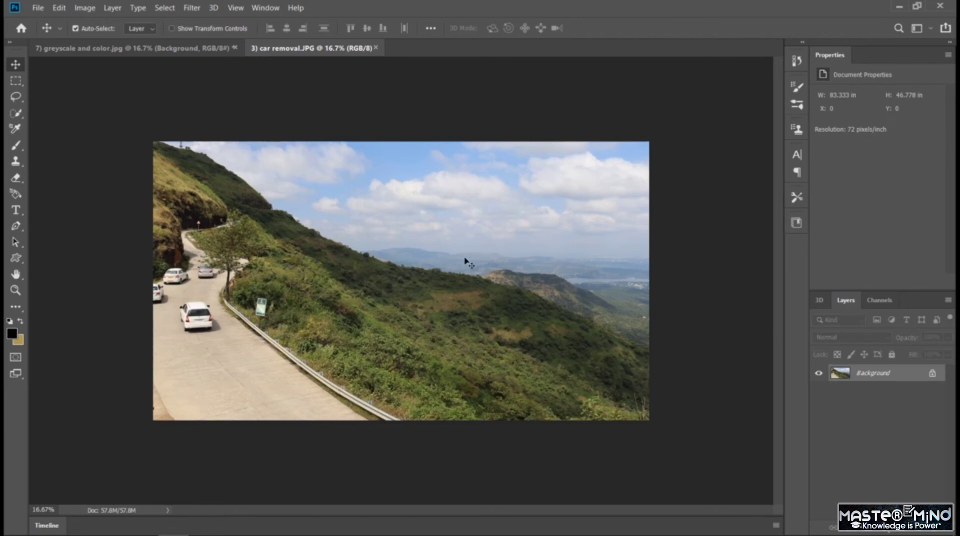
click(216, 8)
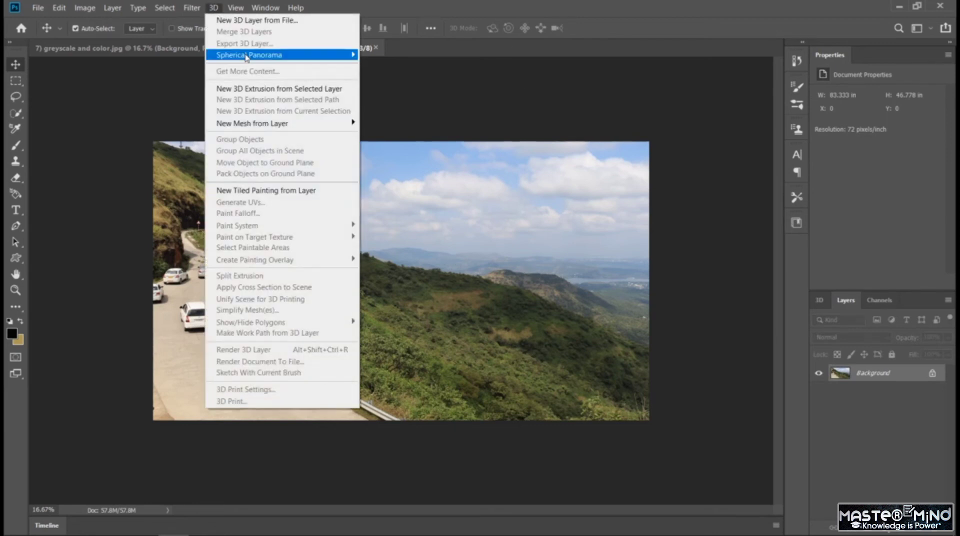
mouse_move(290, 56)
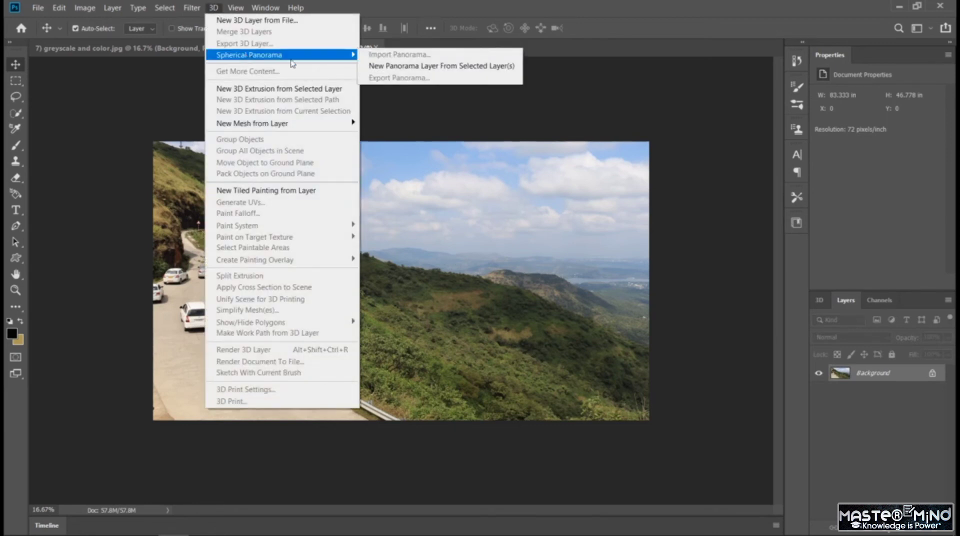
click(460, 70)
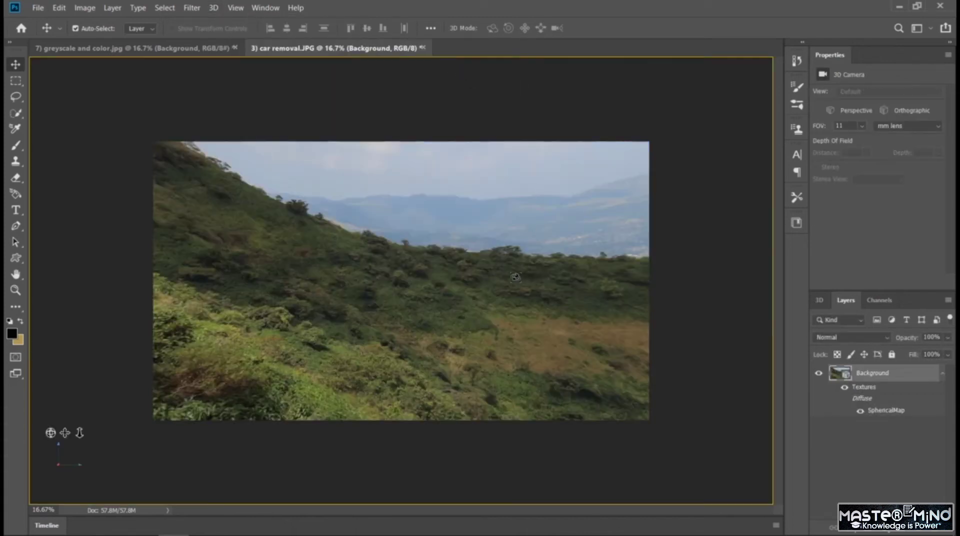
Rotate the hillside panorama across the valley and around to frame the road with the cars and the roadside tree.
drag(468, 280, 584, 285)
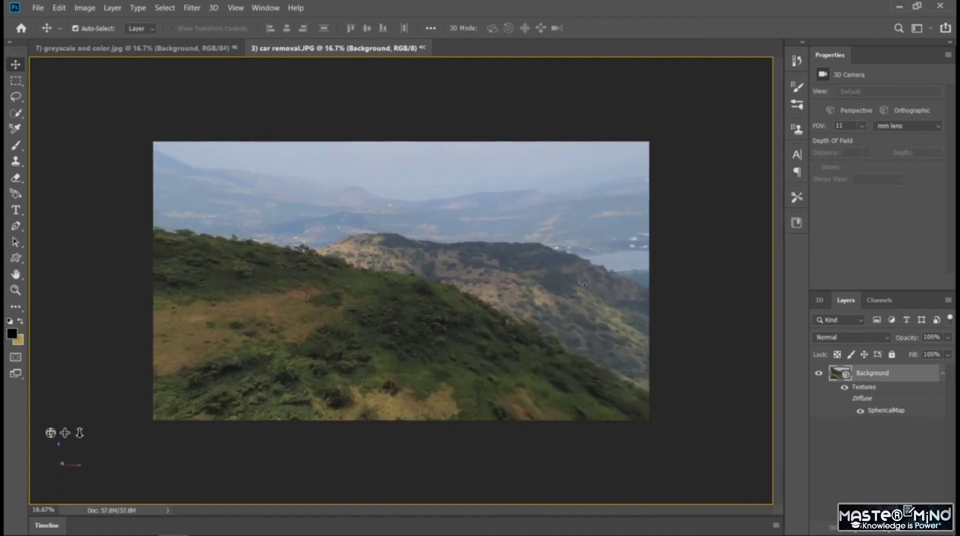
drag(648, 284, 652, 283)
mouse_move(480, 279)
mouse_down()
mouse_move(483, 262)
mouse_move(476, 287)
mouse_up()
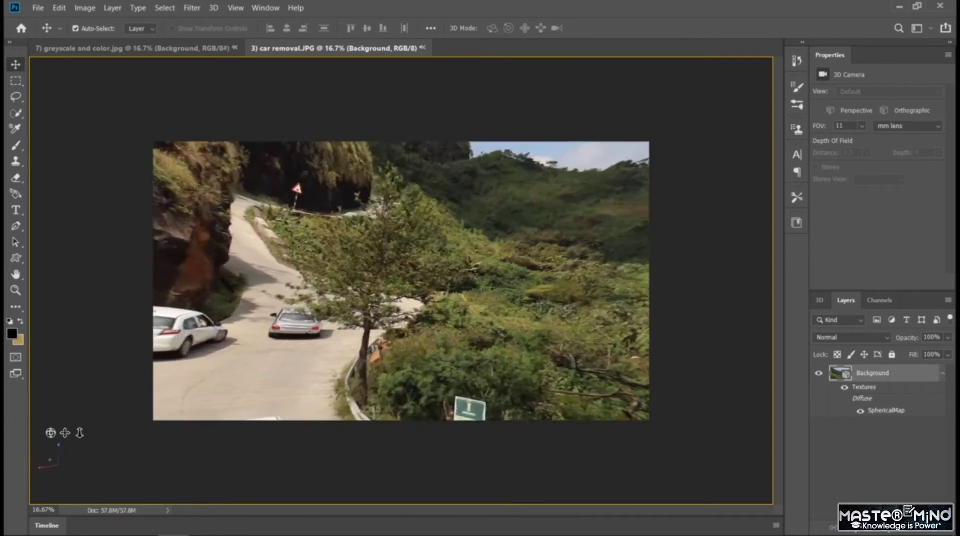
Rotate the hillside panorama from the road across the valley, up to the clouds and back over the green slope.
drag(299, 228, 310, 247)
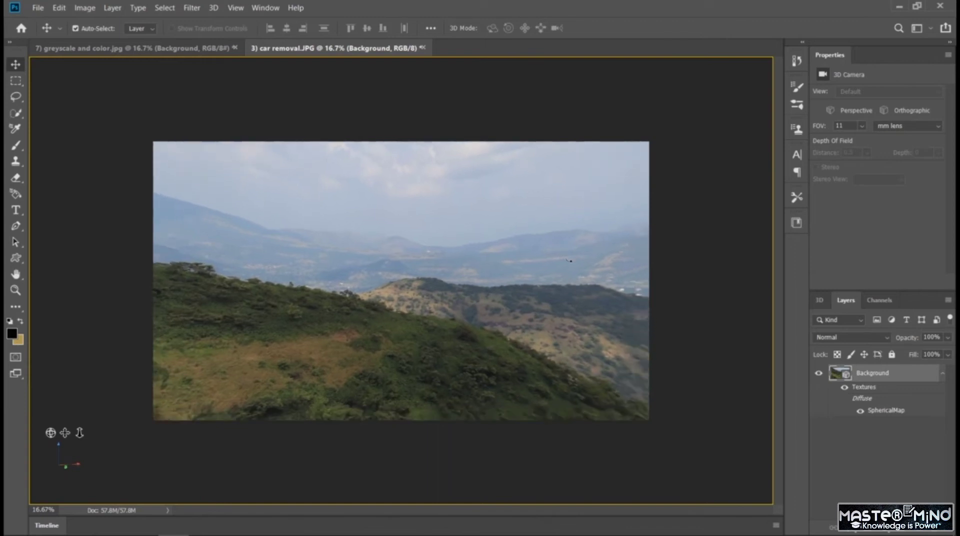
drag(568, 260, 498, 270)
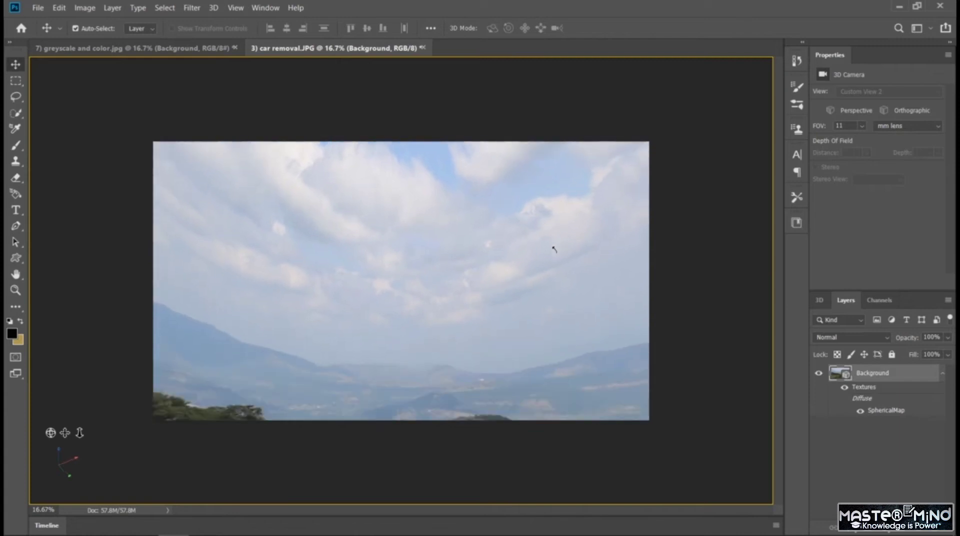
drag(555, 249, 502, 280)
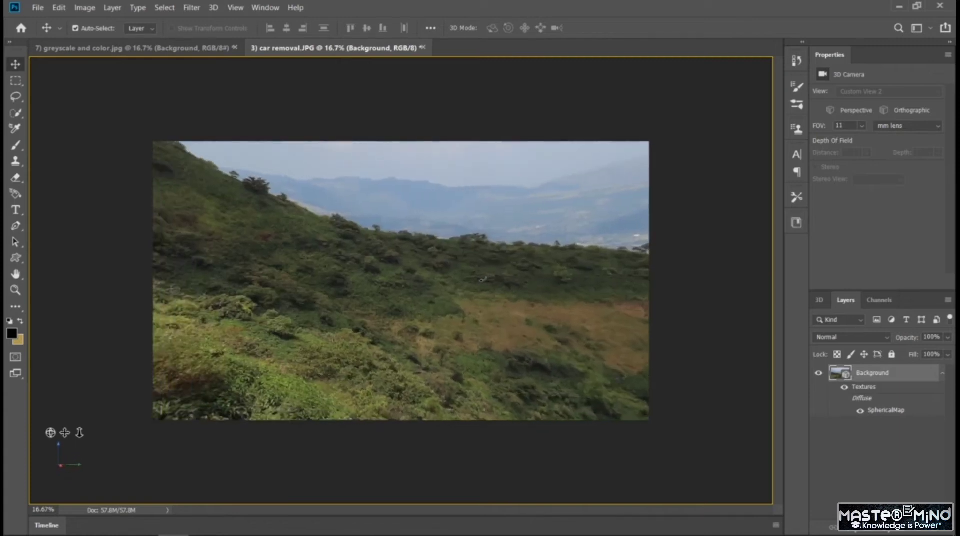
drag(573, 280, 644, 284)
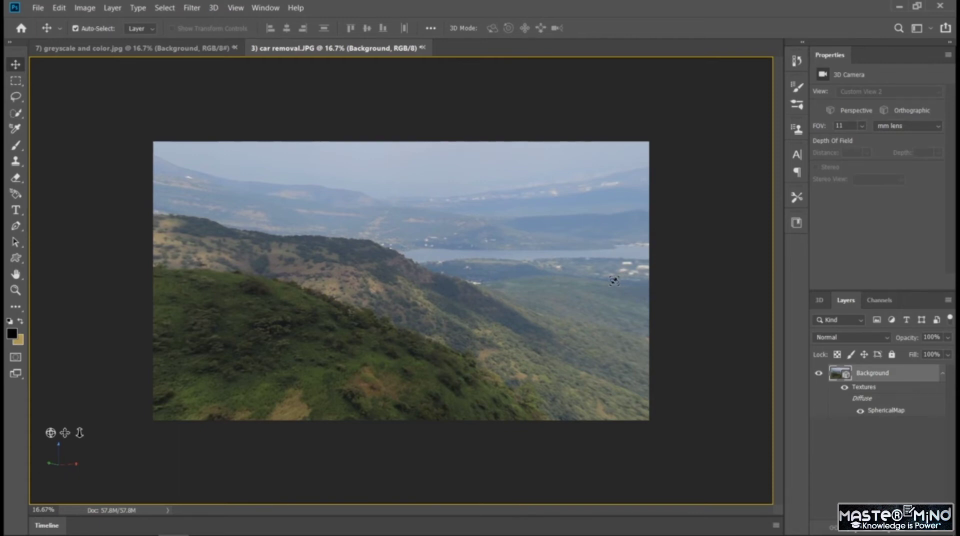
key(ctrl+z)
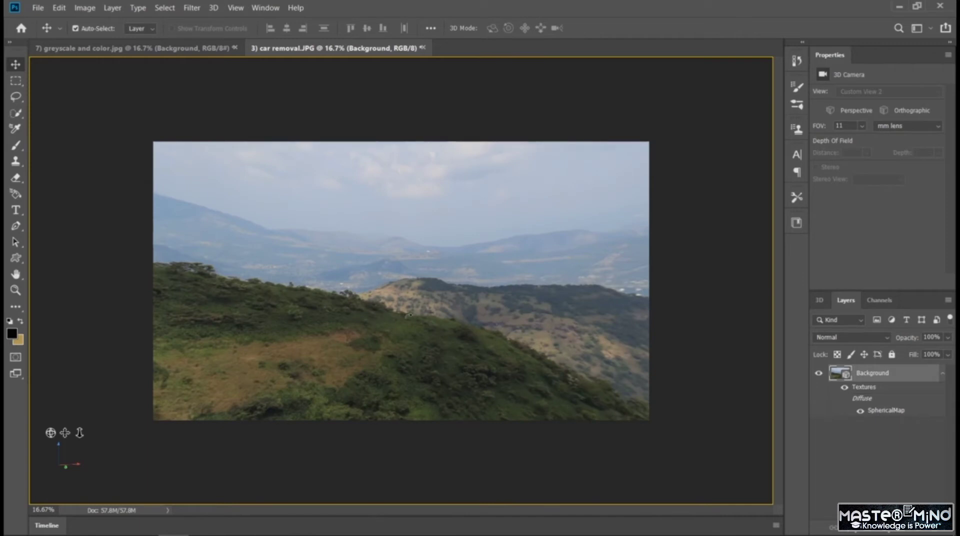
drag(342, 318, 251, 319)
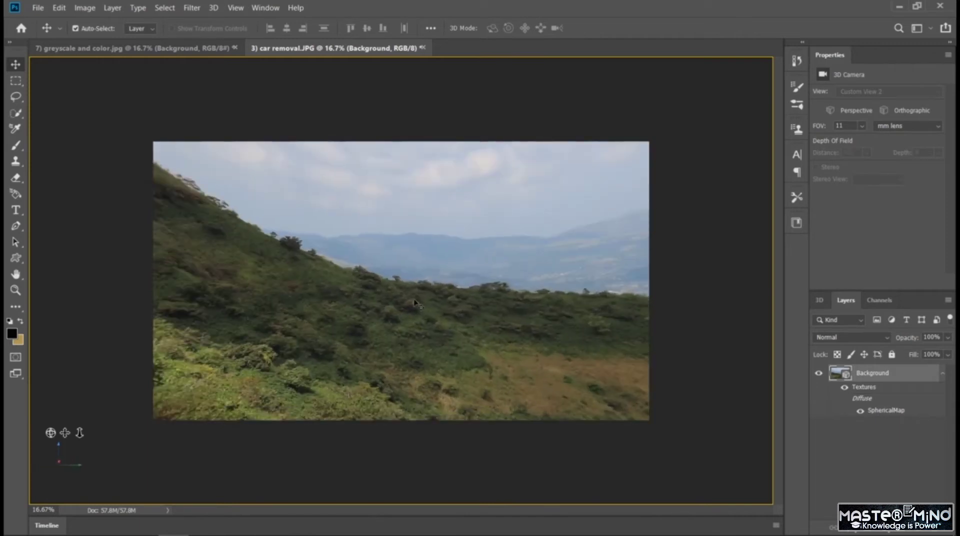
Undo the view rotations and the spherical panorama conversion of the car removal.JPG photo.
key(ctrl+z)
key(ctrl+z)
key(ctrl+z)
key(ctrl+z)
key(ctrl+z)
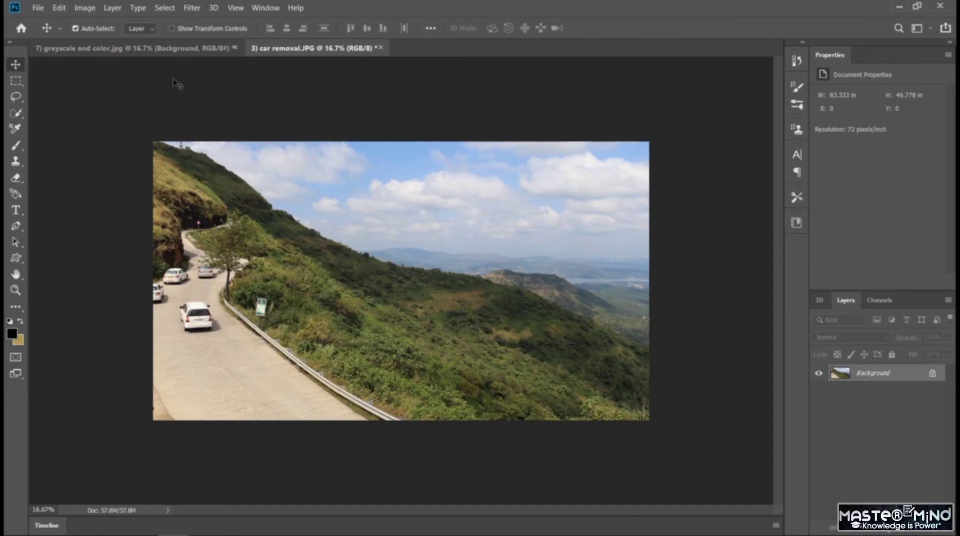
Switch to the greyscale and color.jpg document and rotate its lantern panorama view.
click(175, 52)
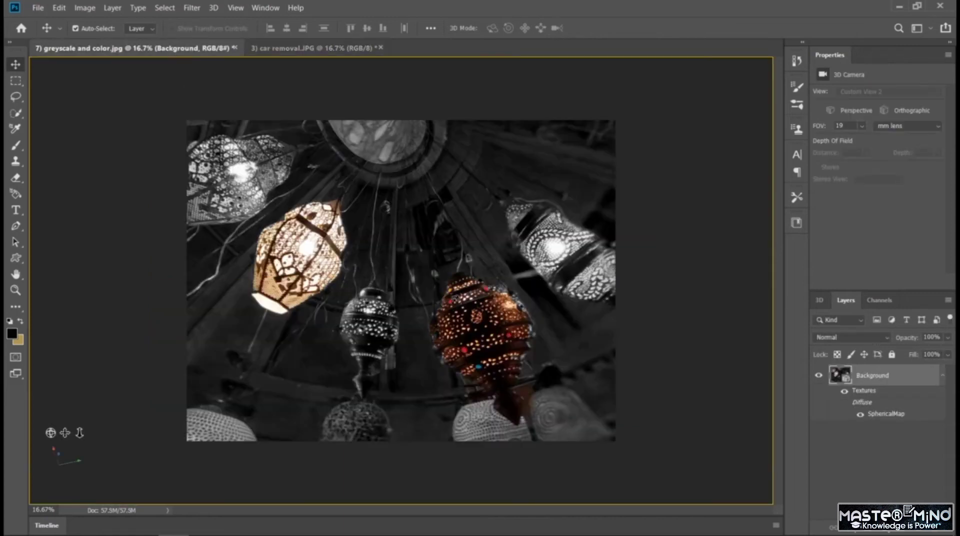
drag(456, 299, 376, 343)
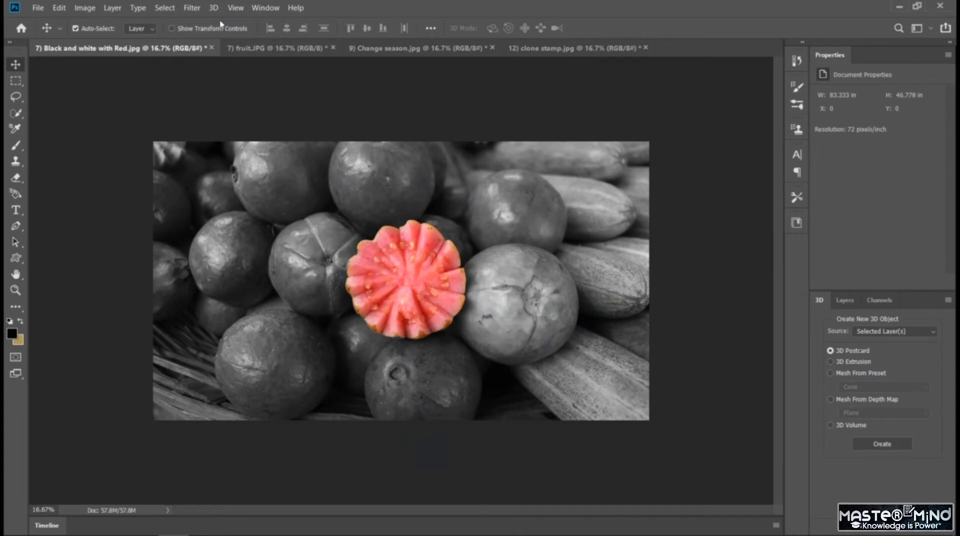
Create a 3D postcard mesh from the Background layer of Black and white with Red.jpg and orbit around it.
click(213, 8)
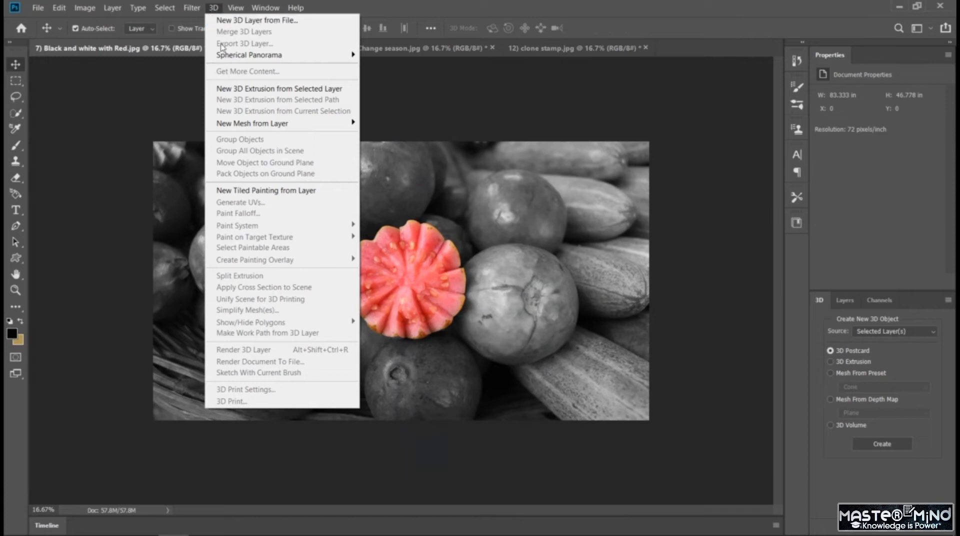
mouse_move(270, 129)
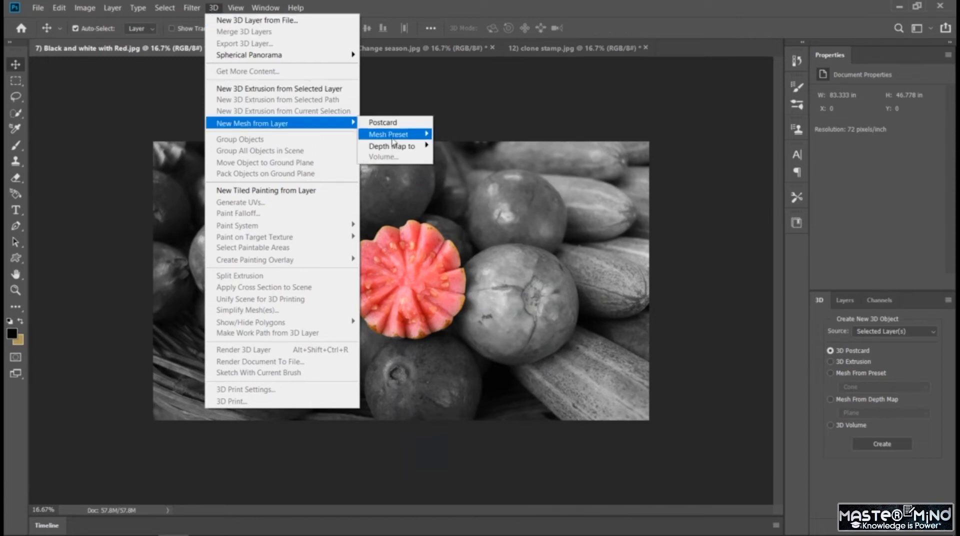
mouse_move(392, 140)
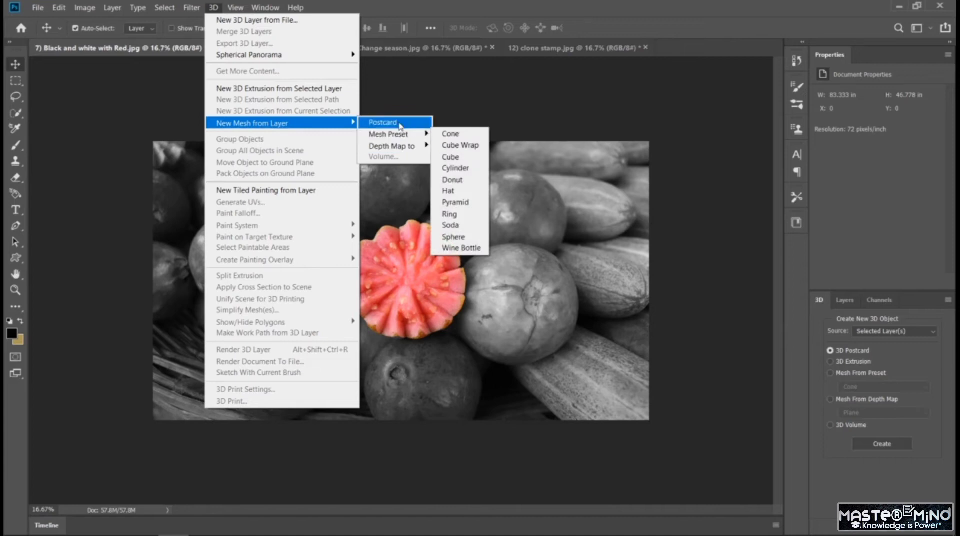
click(395, 122)
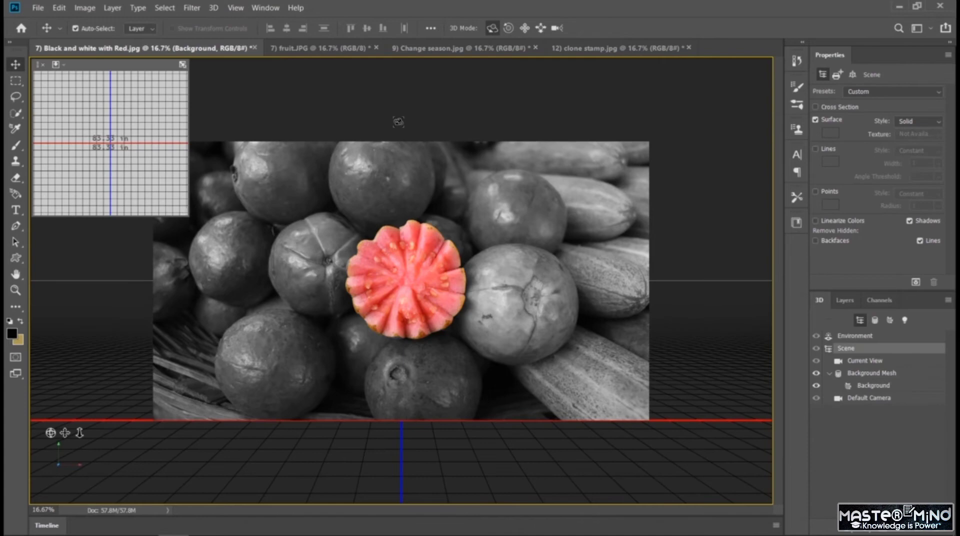
drag(334, 206, 372, 207)
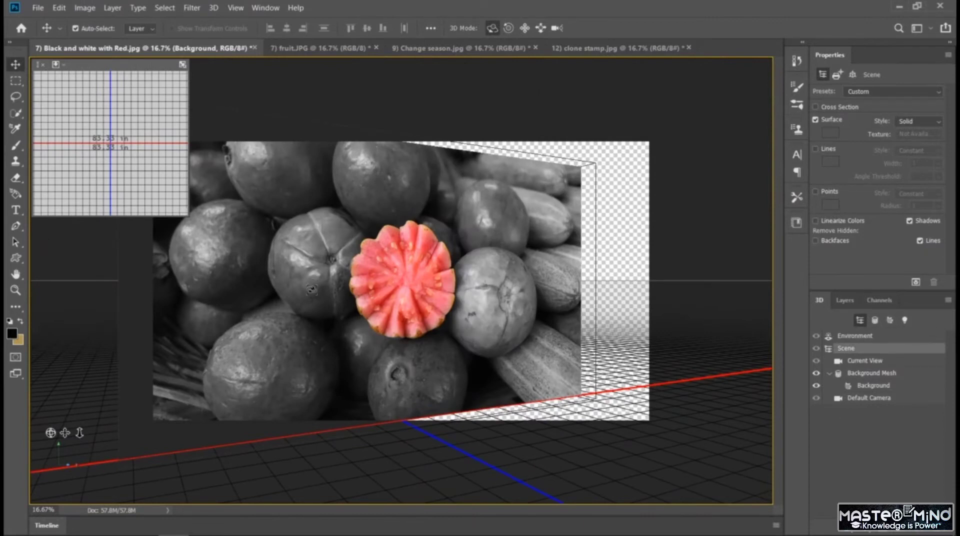
drag(312, 289, 510, 293)
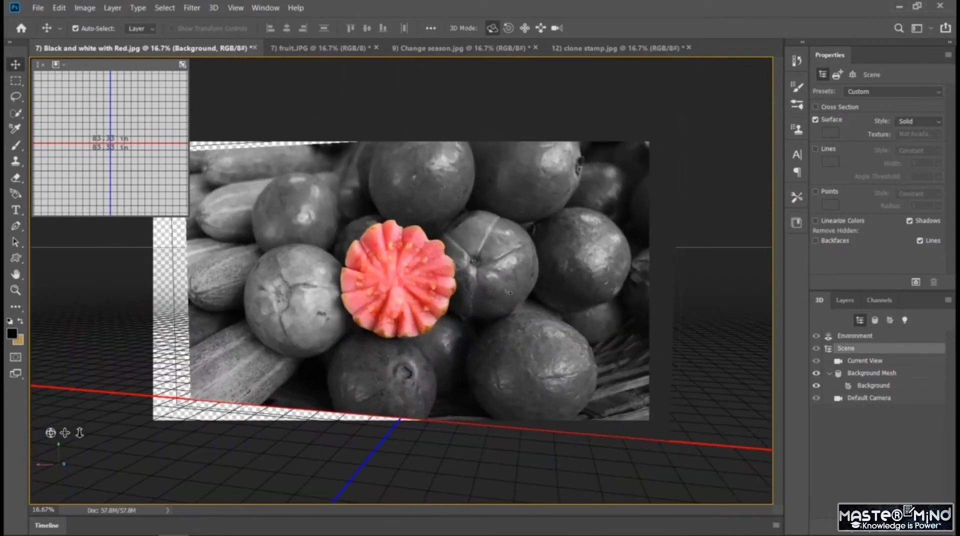
drag(65, 465, 161, 483)
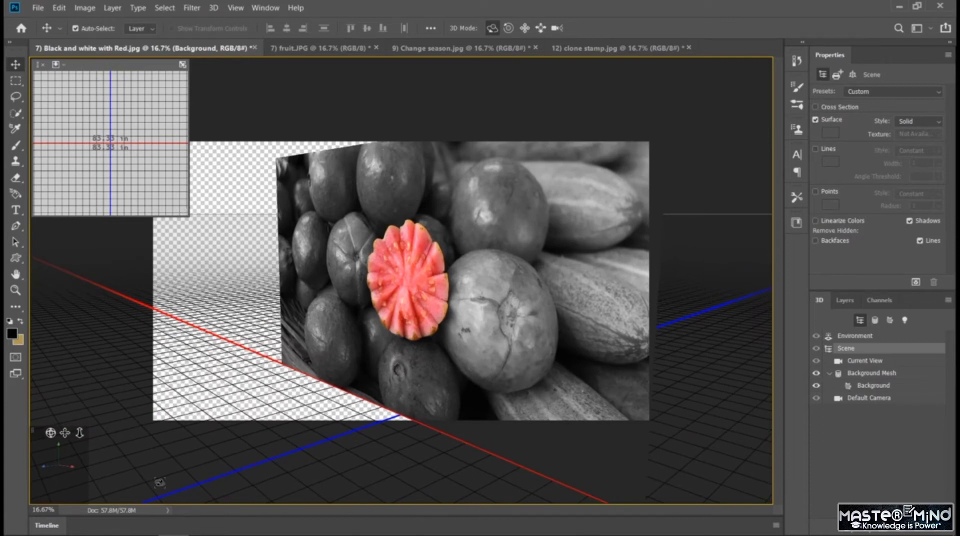
Undo the scene orbits and the creation of the 3D postcard.
key(ctrl+z)
key(ctrl+z)
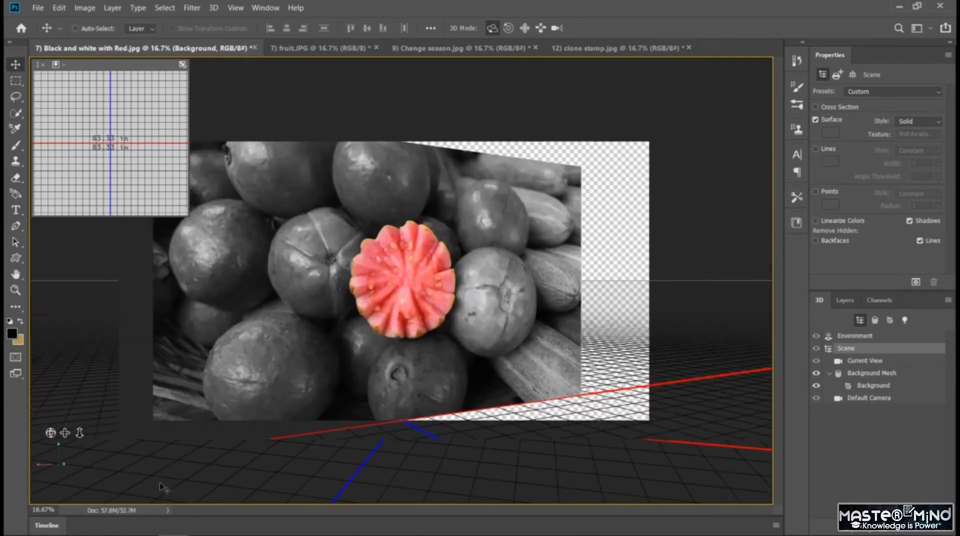
key(ctrl+z)
key(ctrl+z)
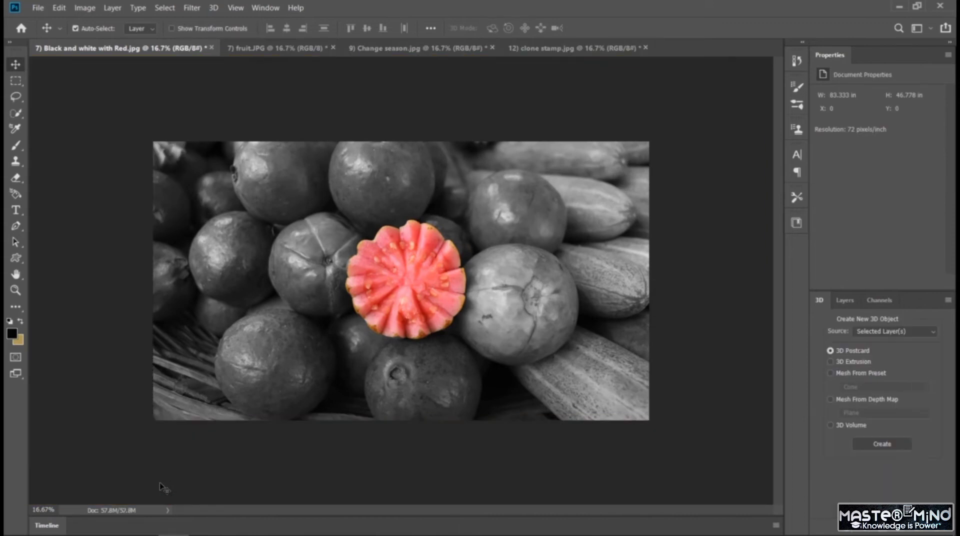
Create a Wine Bottle preset mesh from the Background layer of the red fruit photo and turn the 3D view slightly.
click(215, 8)
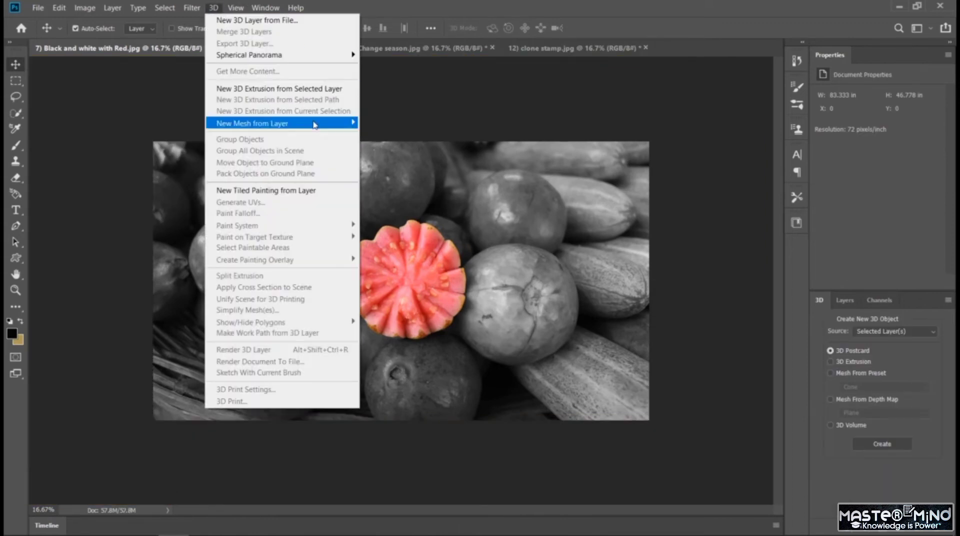
mouse_move(316, 125)
mouse_move(389, 135)
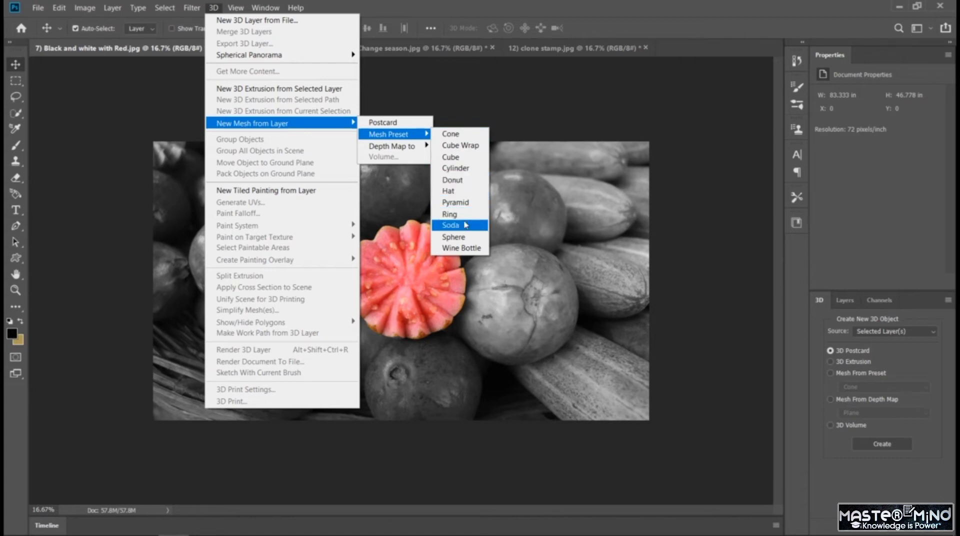
click(461, 248)
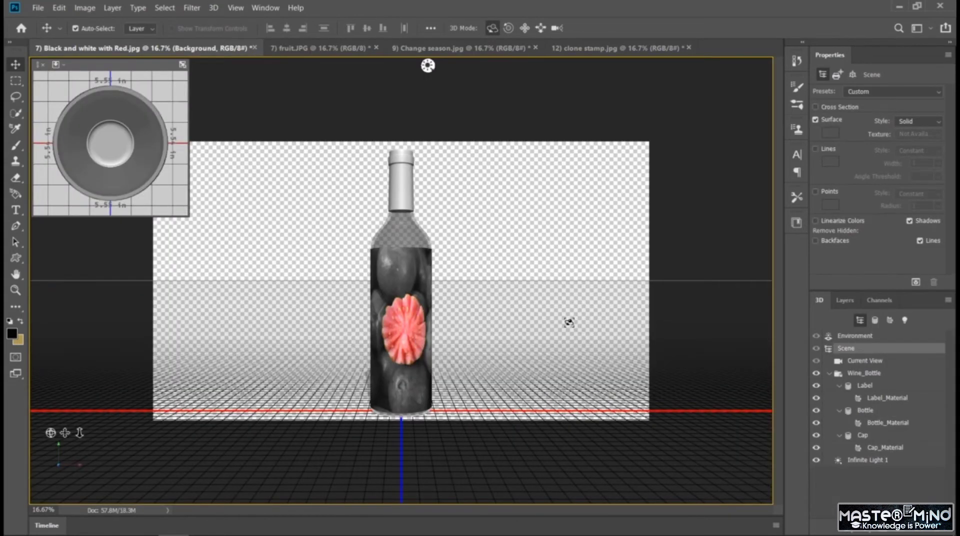
key(ctrl+plus)
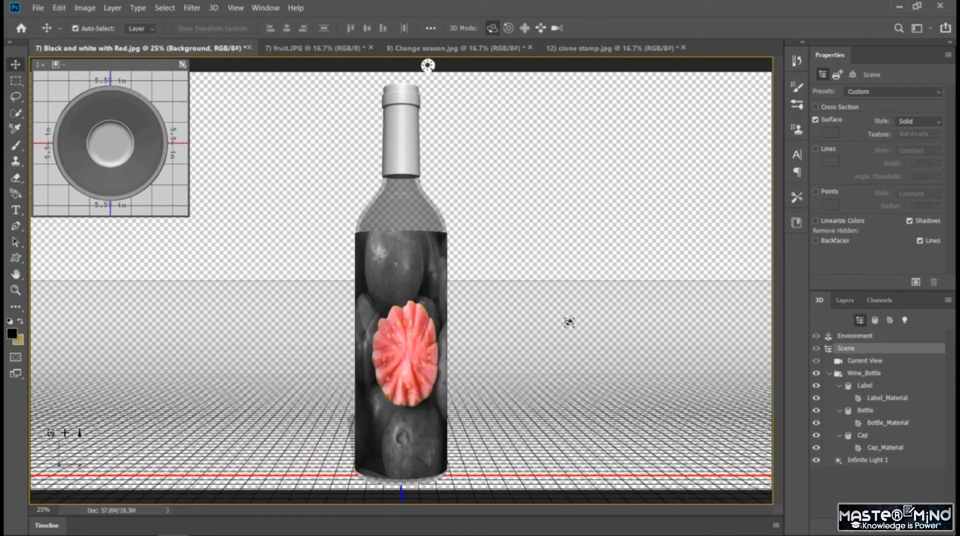
drag(506, 324, 452, 66)
drag(431, 344, 414, 332)
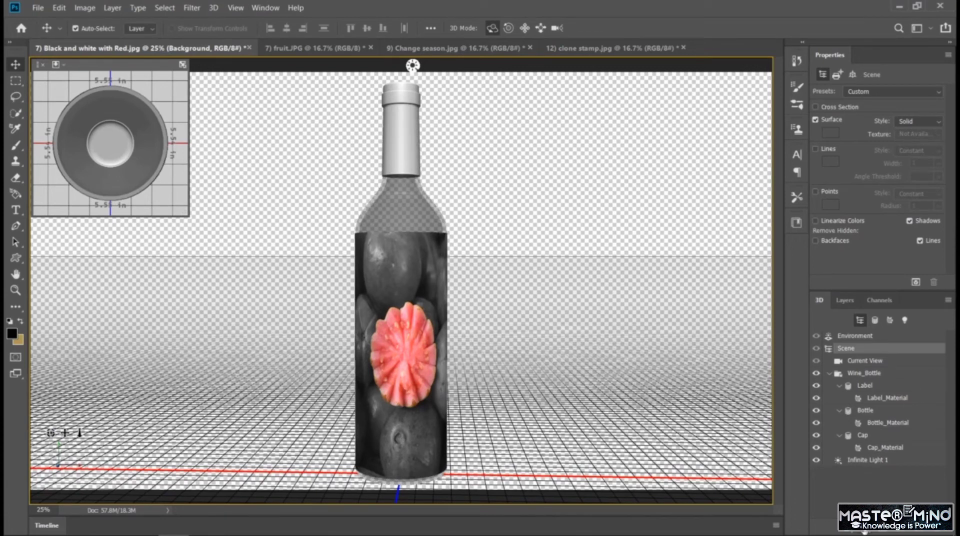
Add a new spot light to the wine bottle scene and set its light color to red (RGB 202, 39, 39).
click(869, 533)
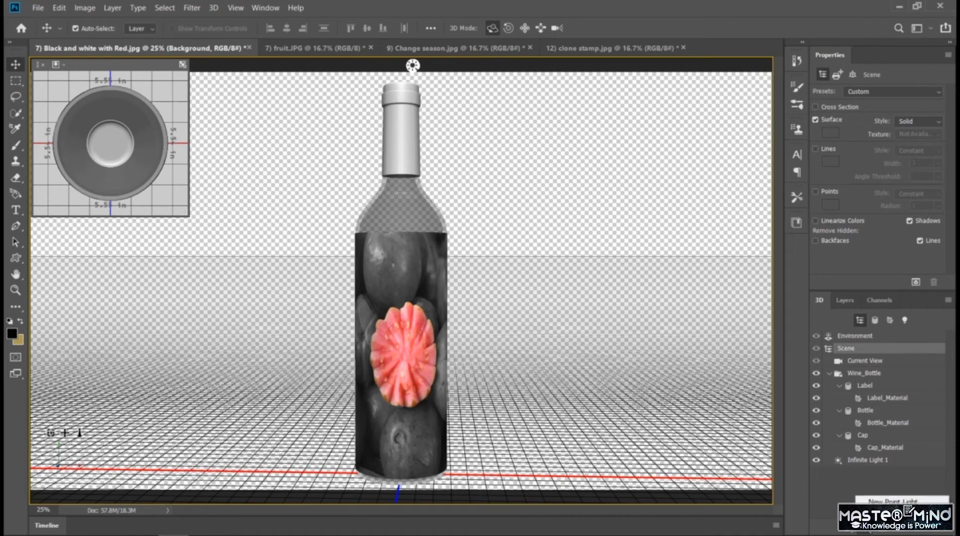
click(893, 501)
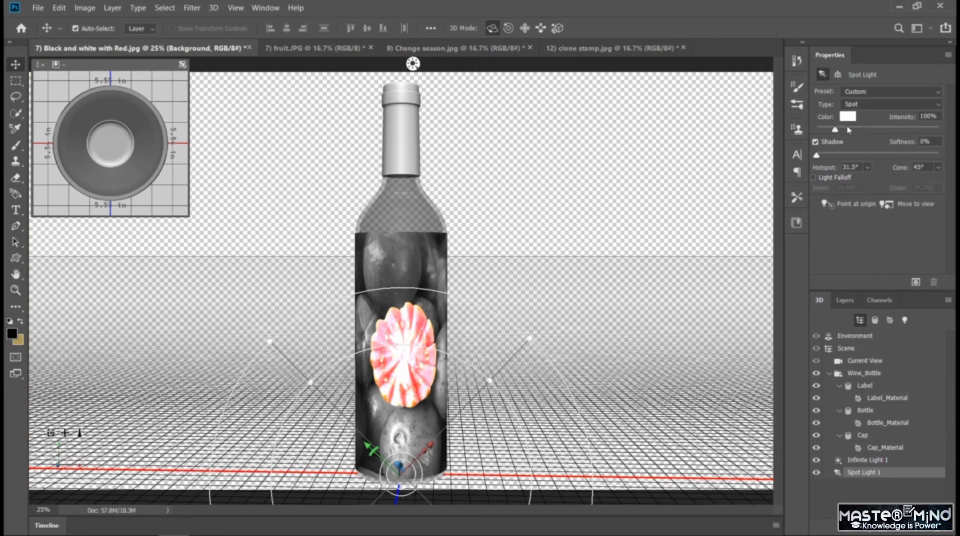
click(849, 119)
drag(765, 355, 754, 356)
click(763, 364)
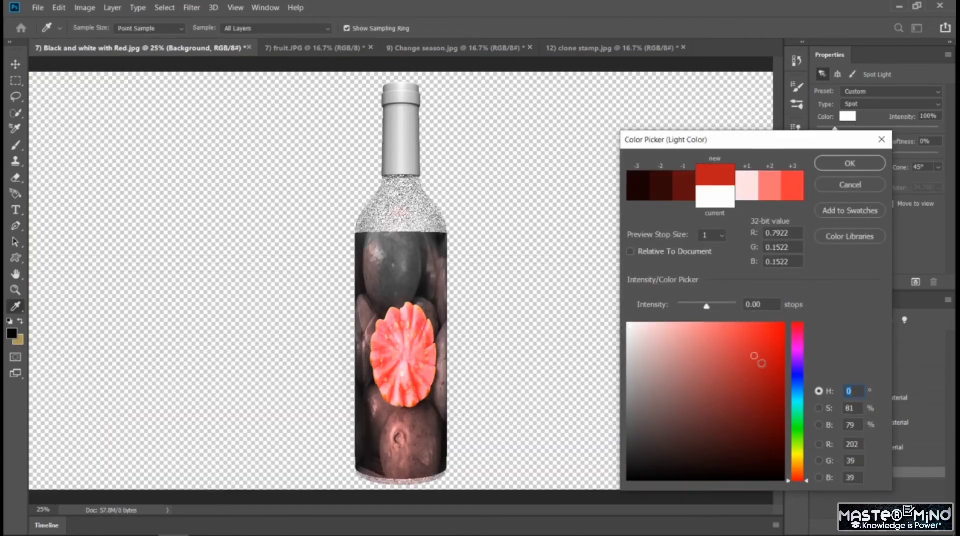
click(850, 163)
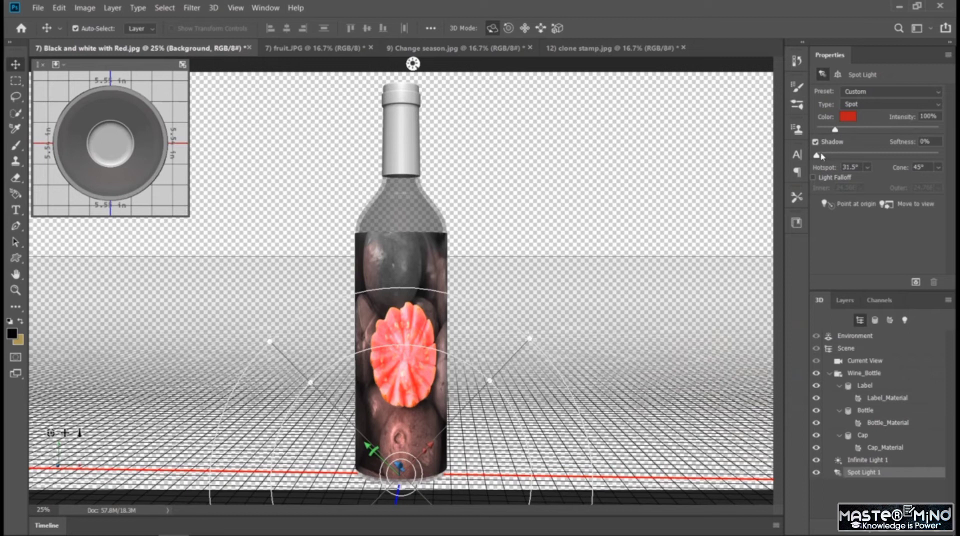
Set the spot light's shadow softness to 35%, its hotspot to 34.7° and its cone to 65.1°.
drag(818, 157, 859, 161)
click(869, 168)
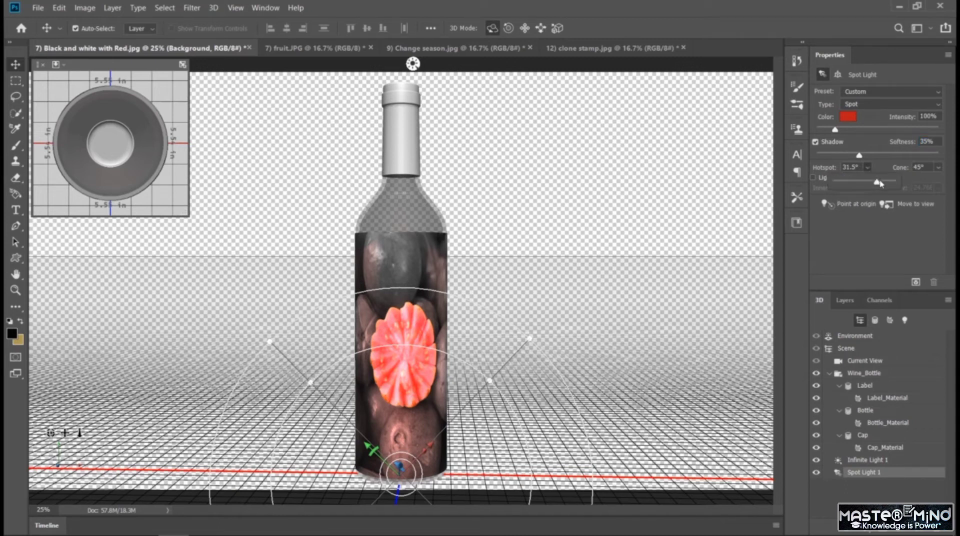
drag(879, 183, 882, 184)
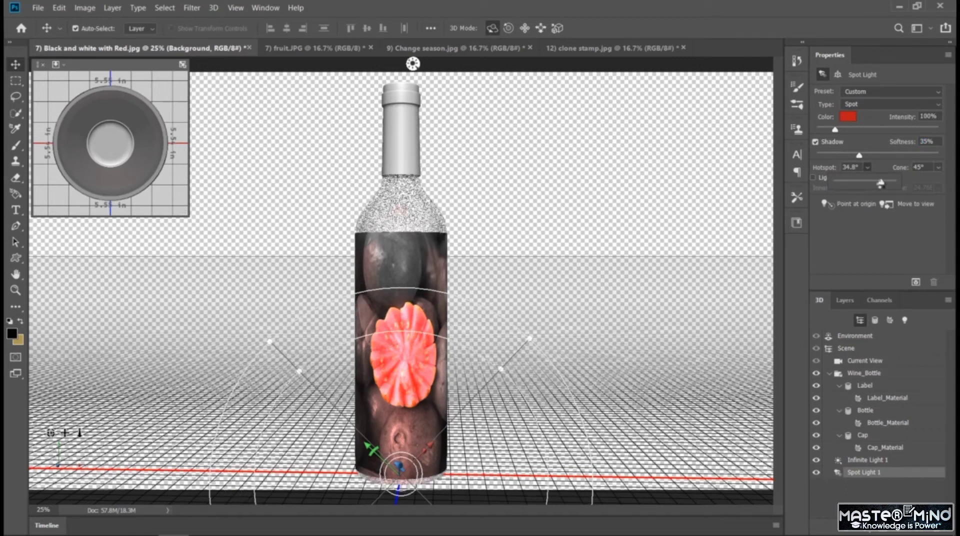
click(939, 168)
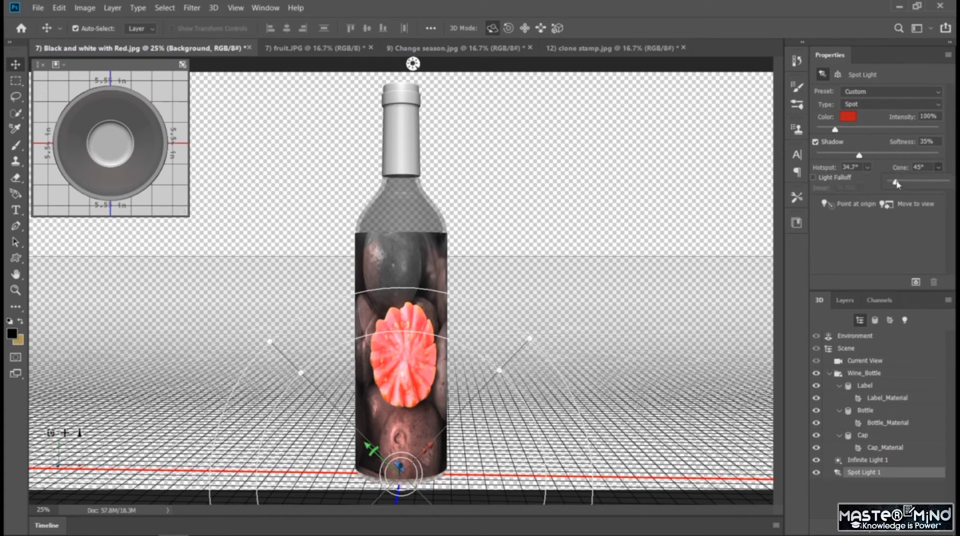
mouse_move(897, 185)
mouse_down()
mouse_move(885, 182)
mouse_move(908, 186)
mouse_up()
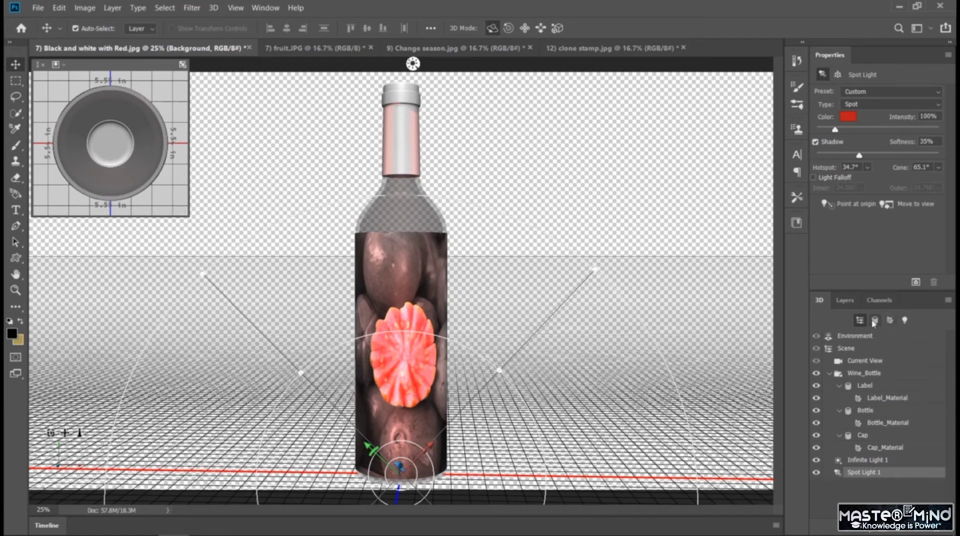
Add a Solid Color fill layer in near-black 030303 above the Background bottle layer.
click(846, 301)
click(893, 485)
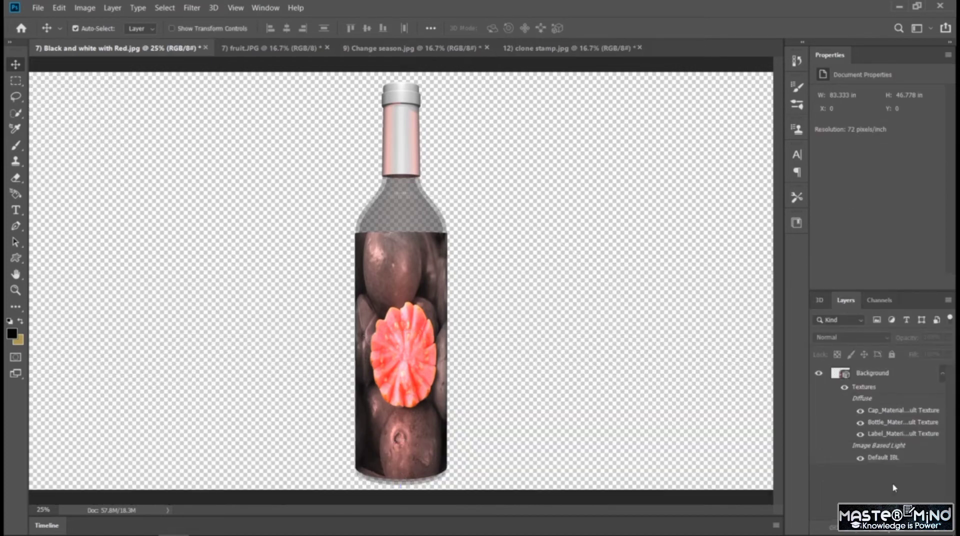
click(870, 531)
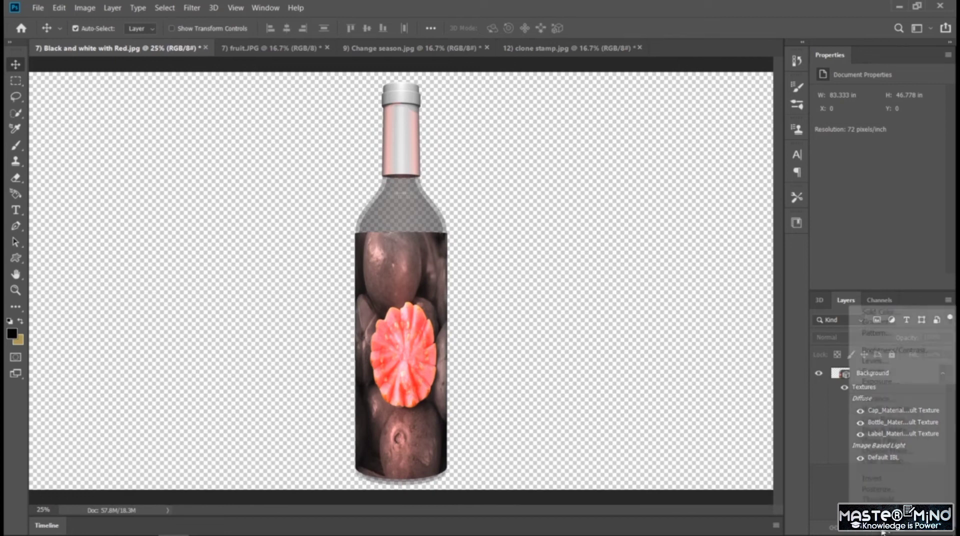
click(904, 314)
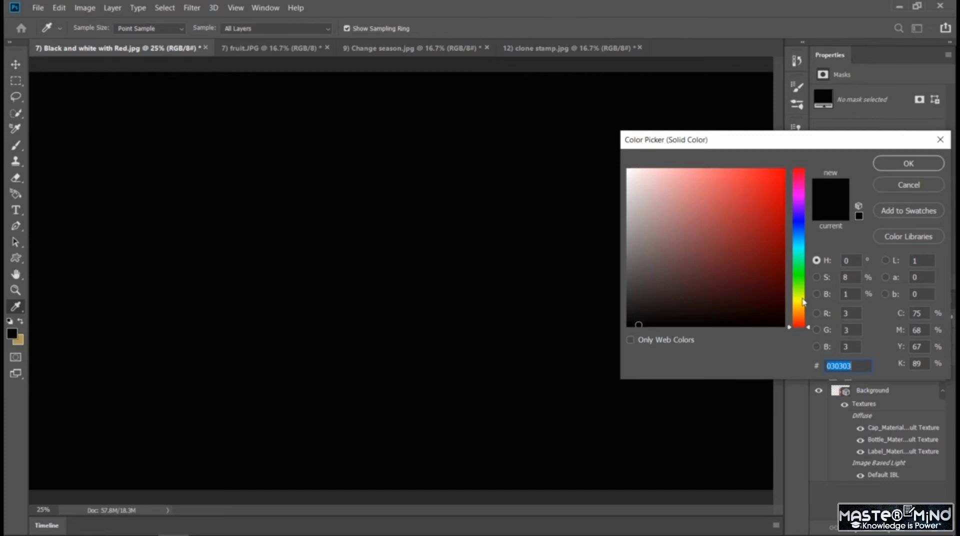
click(904, 166)
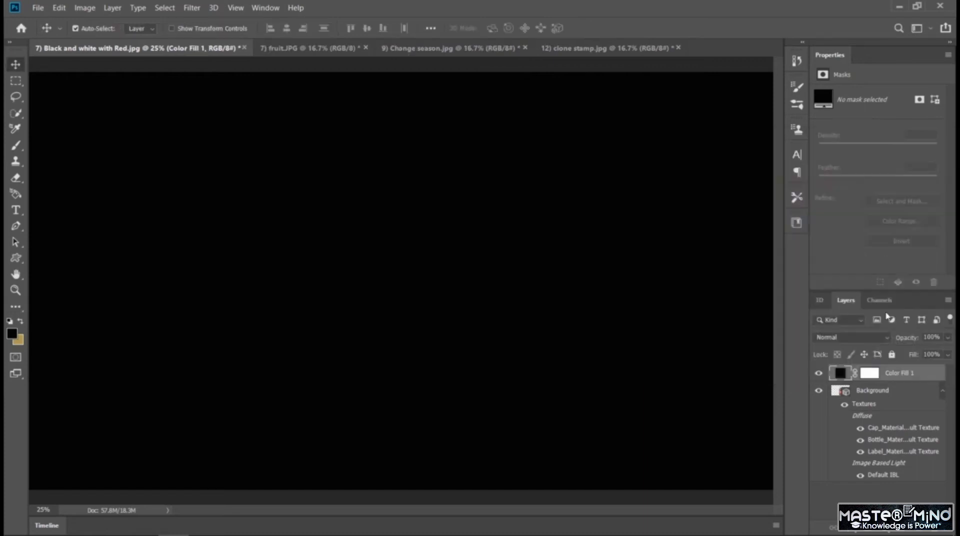
Move the Color Fill 1 layer below the Background bottle layer so the fill becomes the backdrop.
drag(881, 373, 871, 391)
key(ctrl+z)
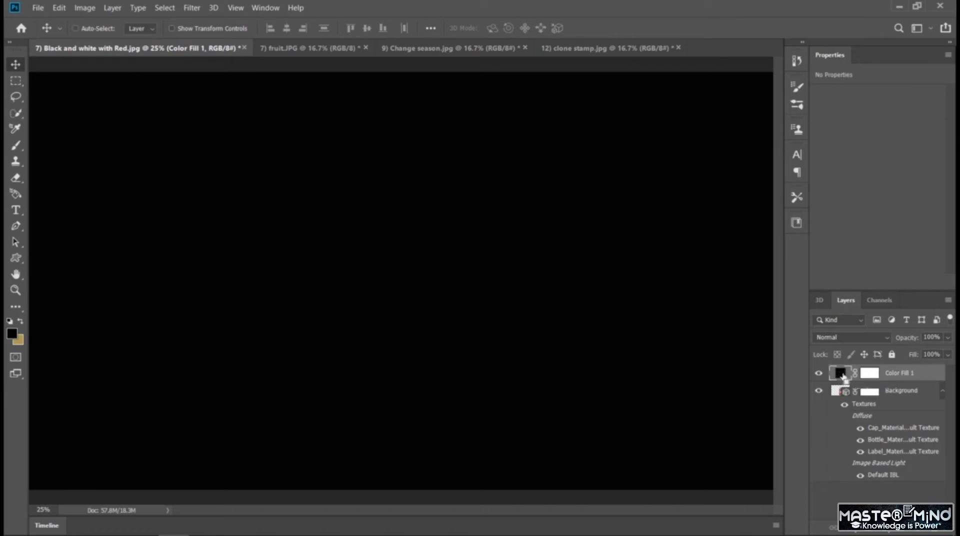
drag(852, 490, 850, 481)
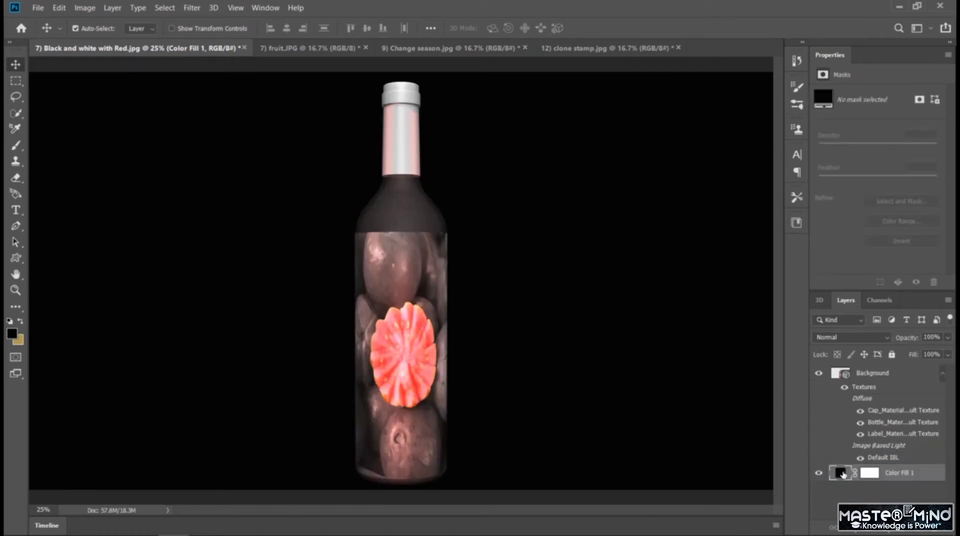
Change the Color Fill 1 layer's color to blue 5a87b0 after trying red and green shades.
double_click(843, 474)
click(758, 235)
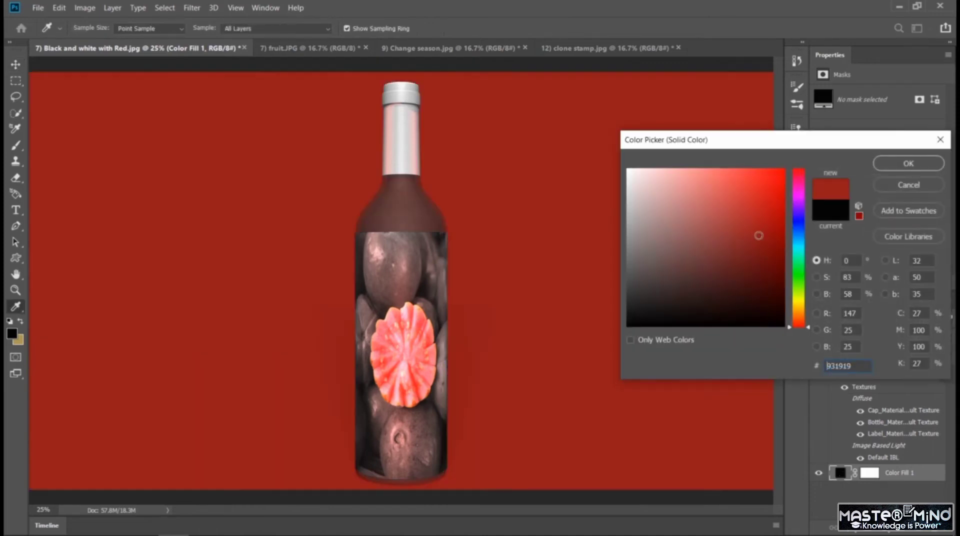
click(701, 221)
click(709, 254)
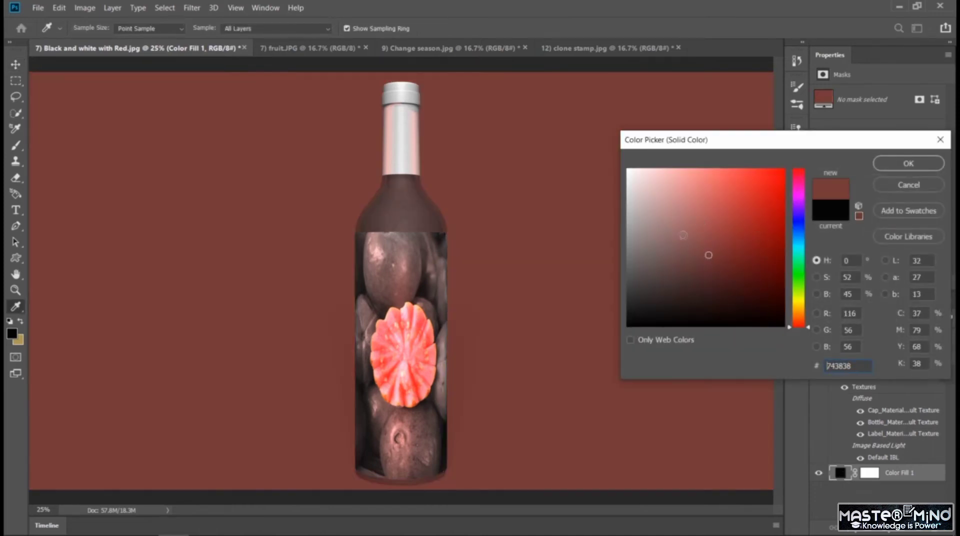
click(681, 235)
click(803, 278)
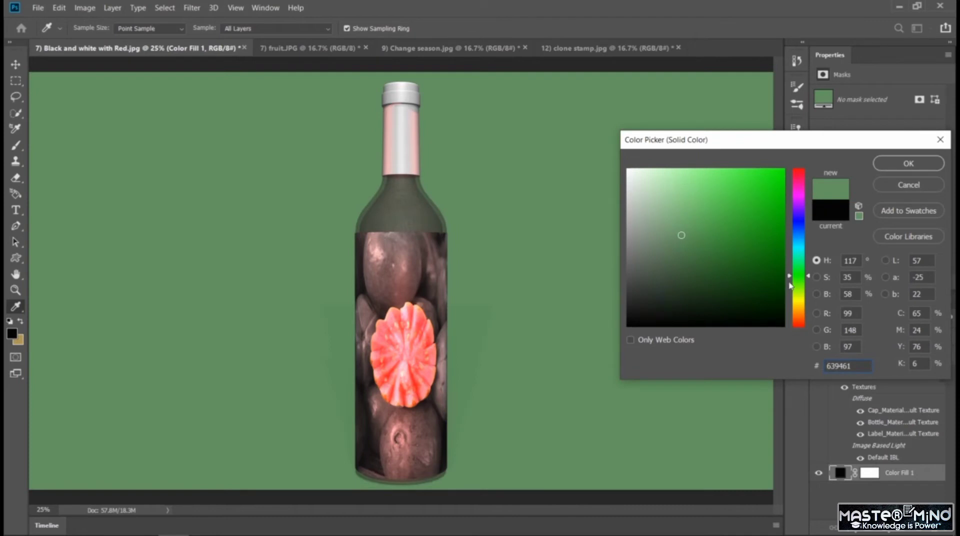
click(761, 279)
click(759, 243)
click(758, 221)
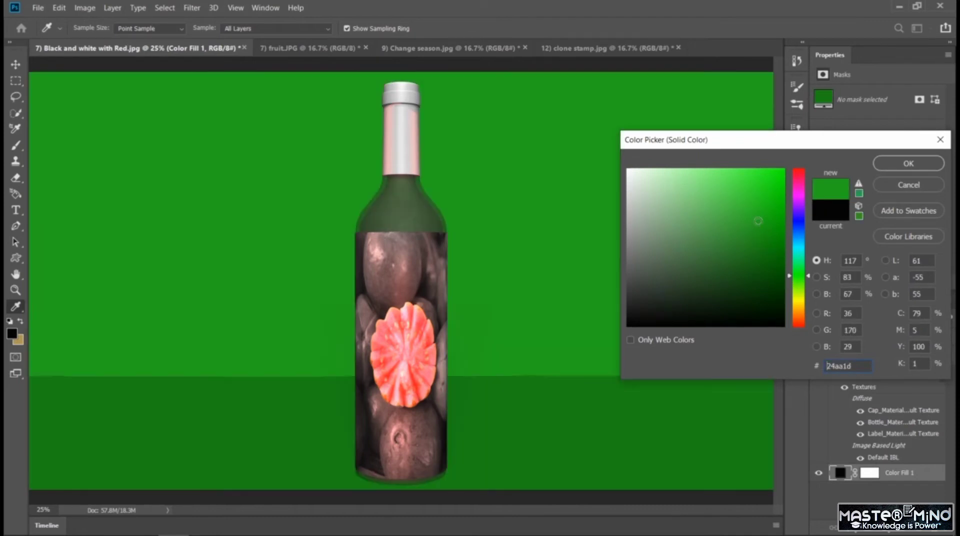
click(704, 218)
click(801, 244)
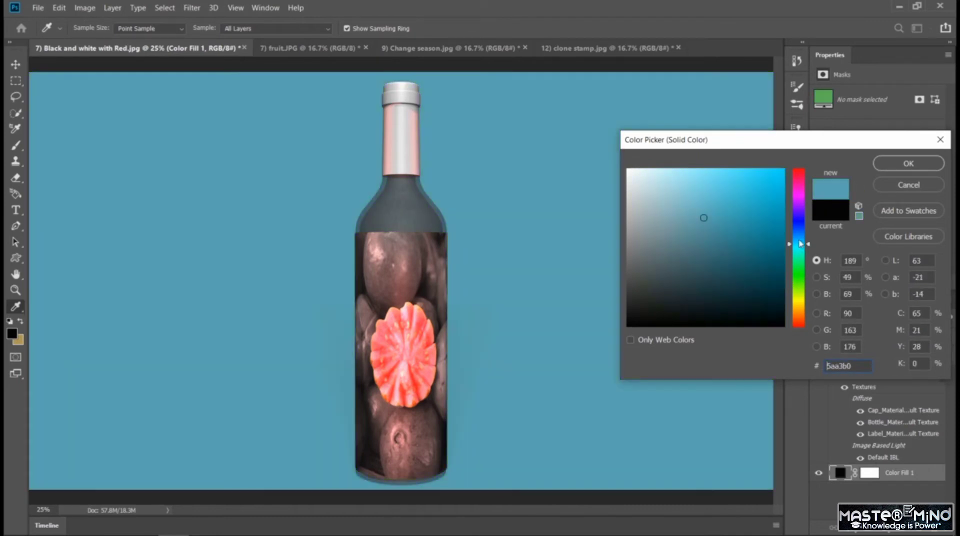
click(800, 233)
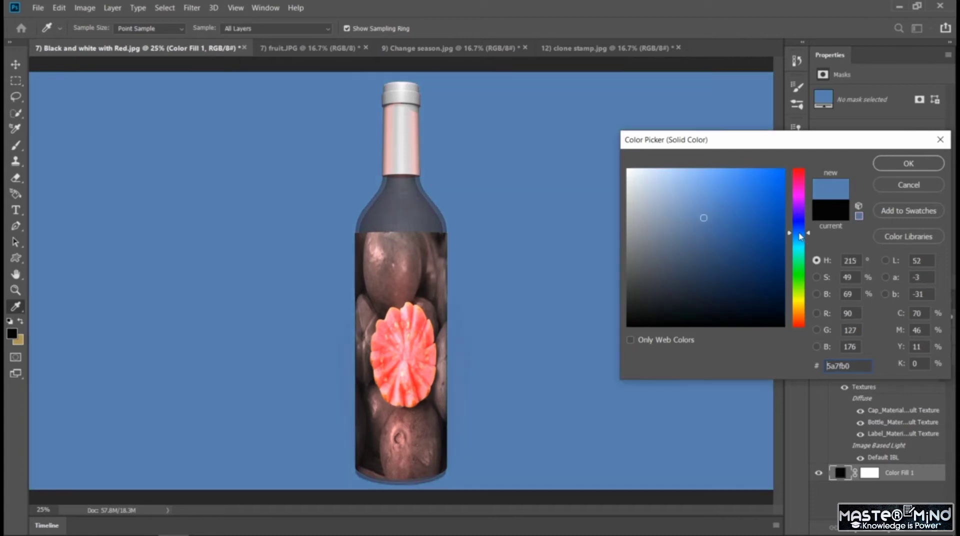
click(803, 236)
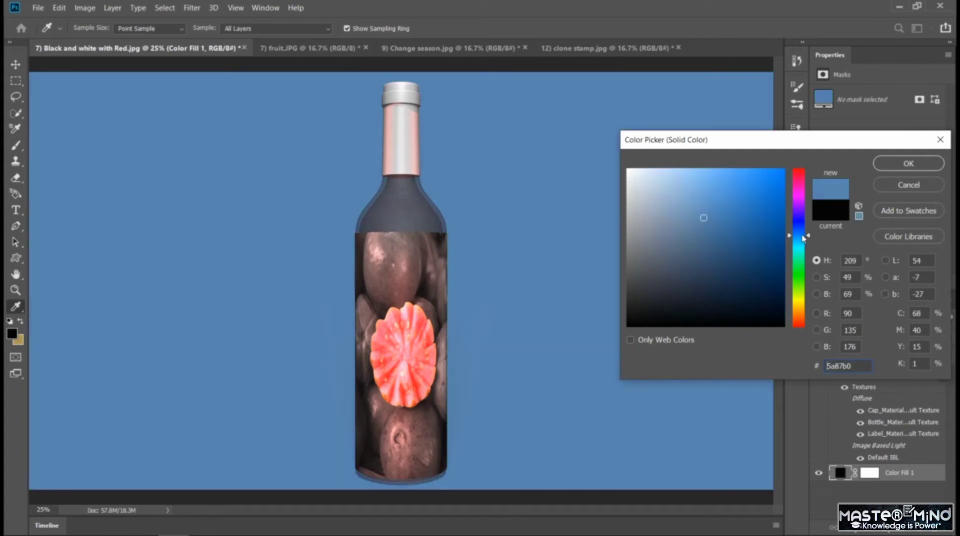
click(908, 164)
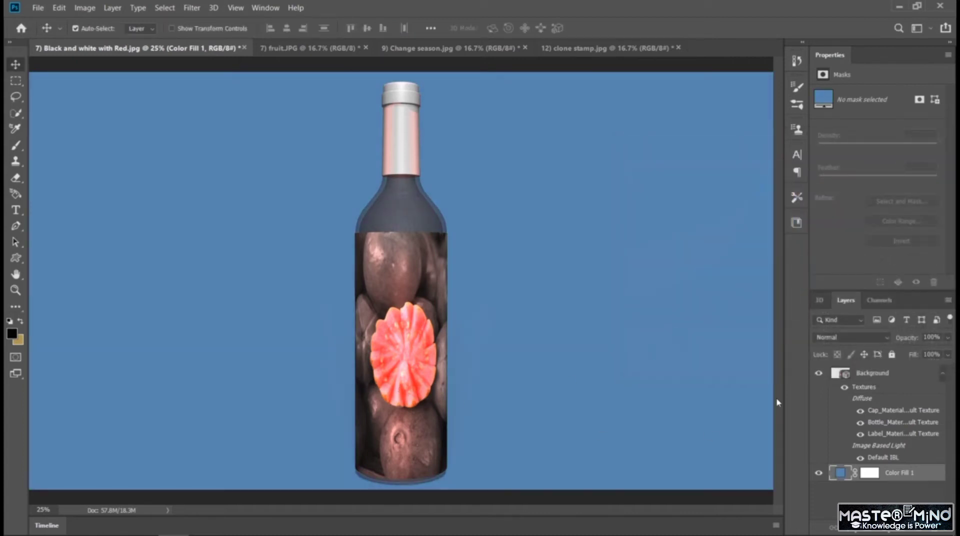
Re-aim the spot light of the Background bottle layer and orbit the 3D camera around the bottle back to a front view.
click(875, 376)
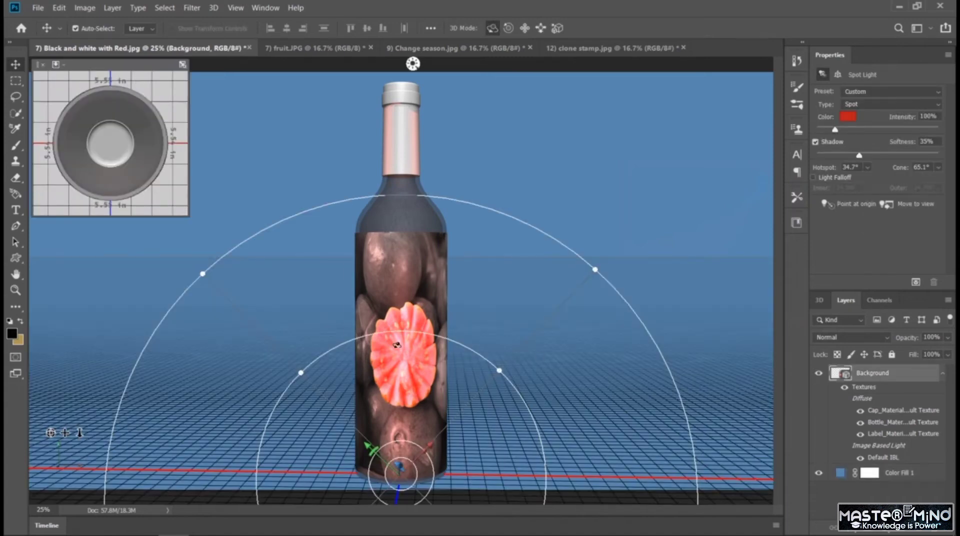
drag(396, 344, 397, 386)
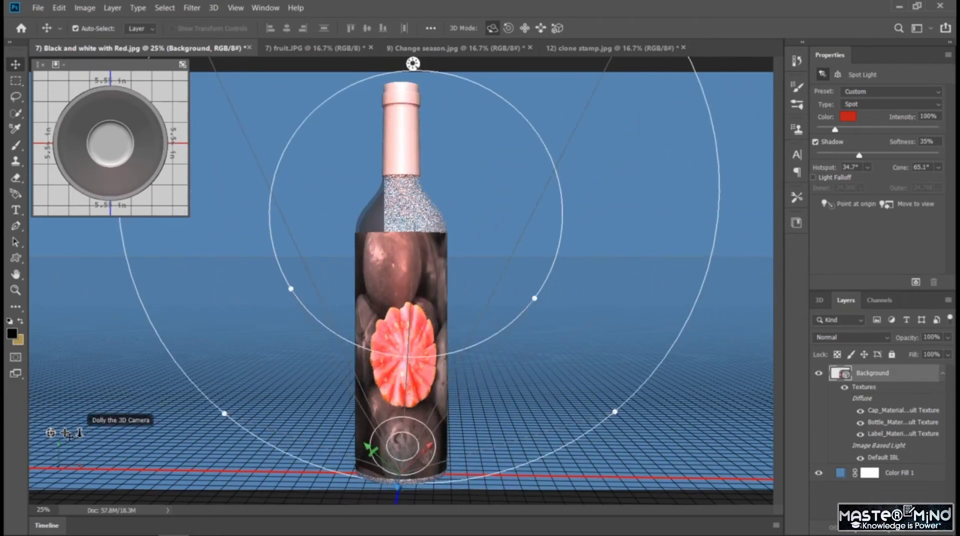
drag(66, 433, 36, 367)
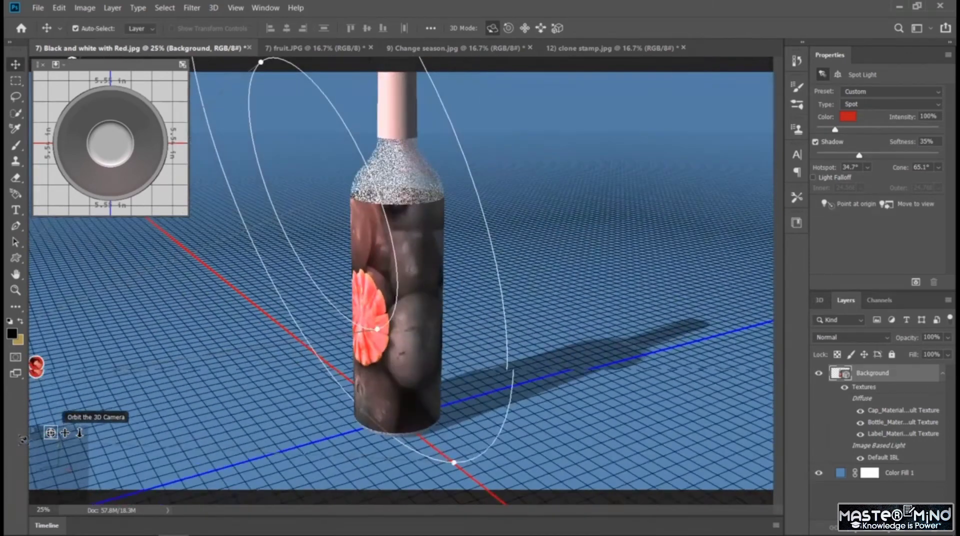
drag(23, 440, 25, 440)
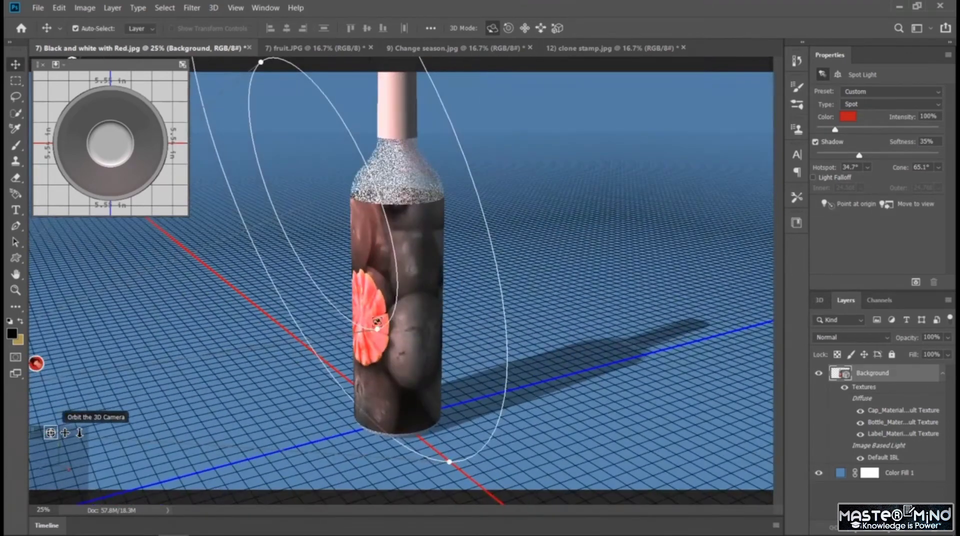
drag(473, 335, 342, 278)
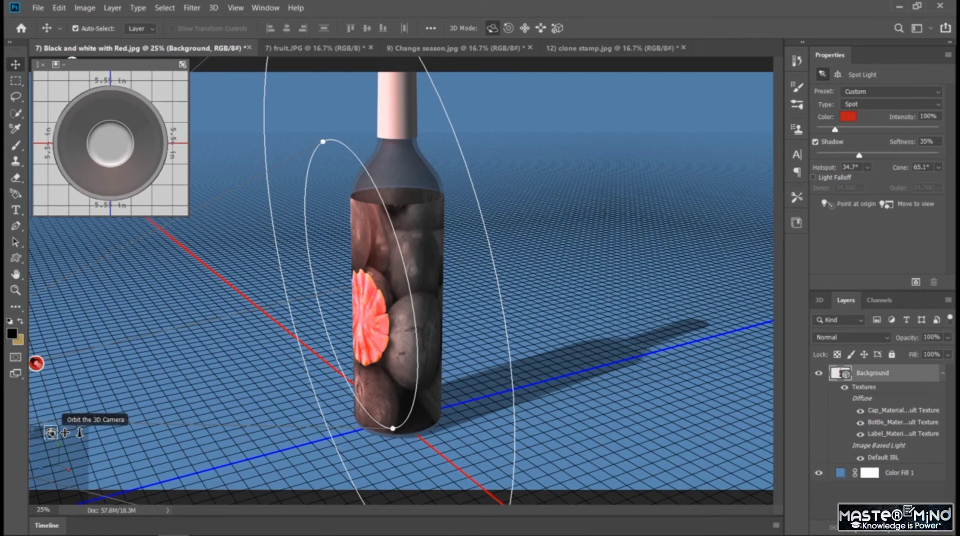
mouse_move(51, 434)
mouse_down()
mouse_move(96, 425)
mouse_move(84, 439)
mouse_move(52, 438)
mouse_up()
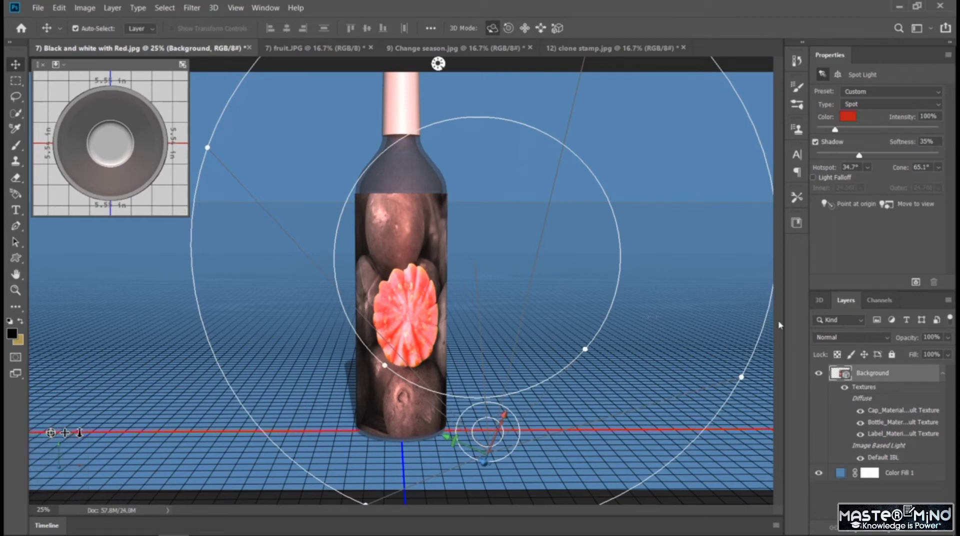
Show the 3D scene's object list and rotate the spot light further so its cone centers on the bottle.
click(880, 301)
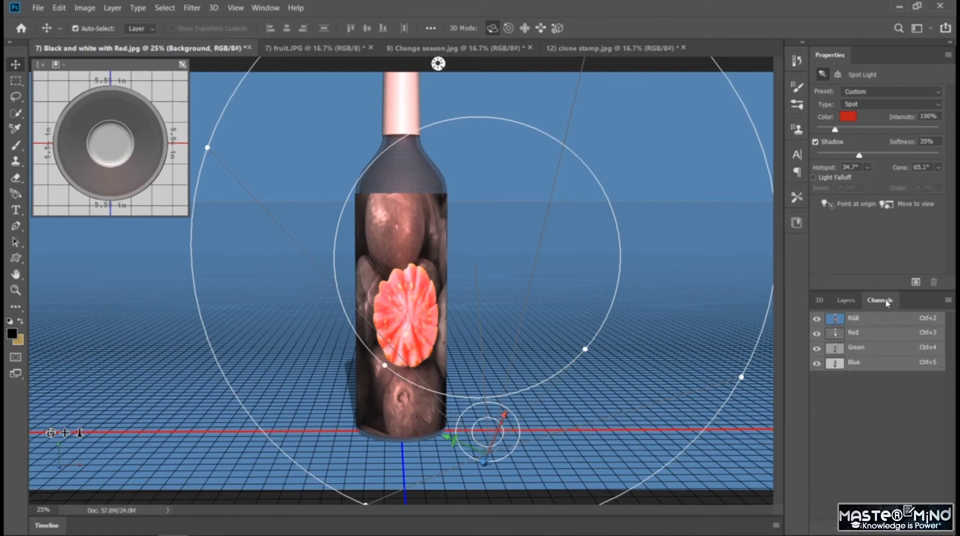
click(820, 301)
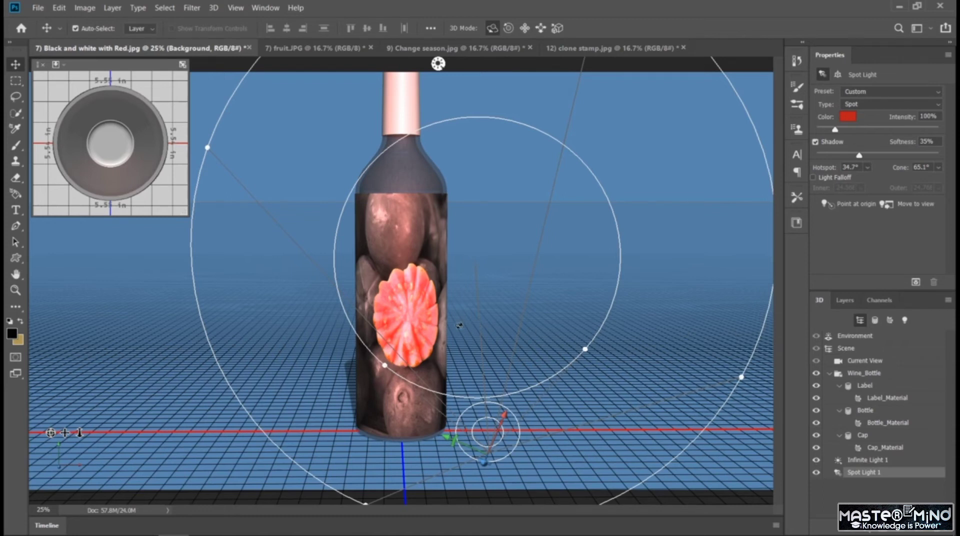
drag(459, 326, 543, 317)
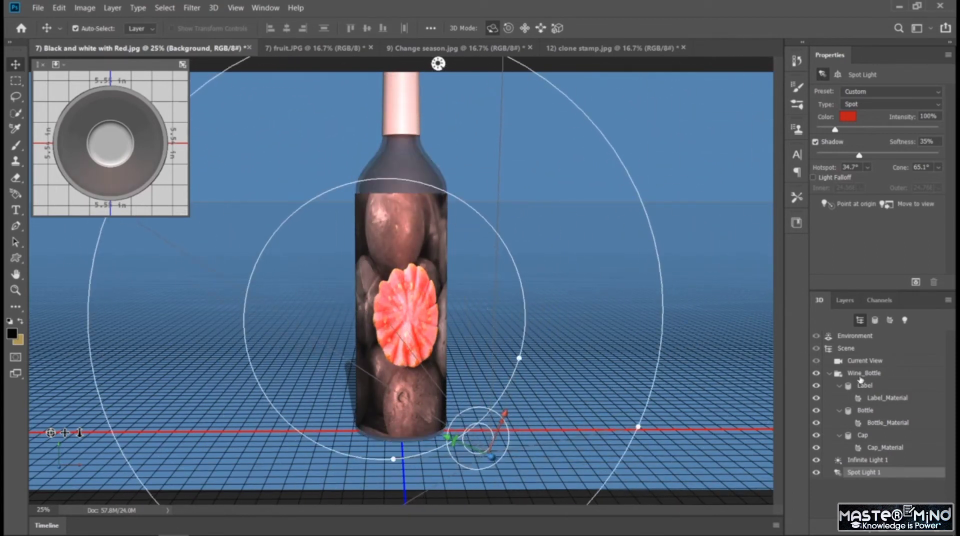
Try red preset materials on the wine bottle's Label_Material, settling on the white textured preset.
click(860, 379)
click(881, 399)
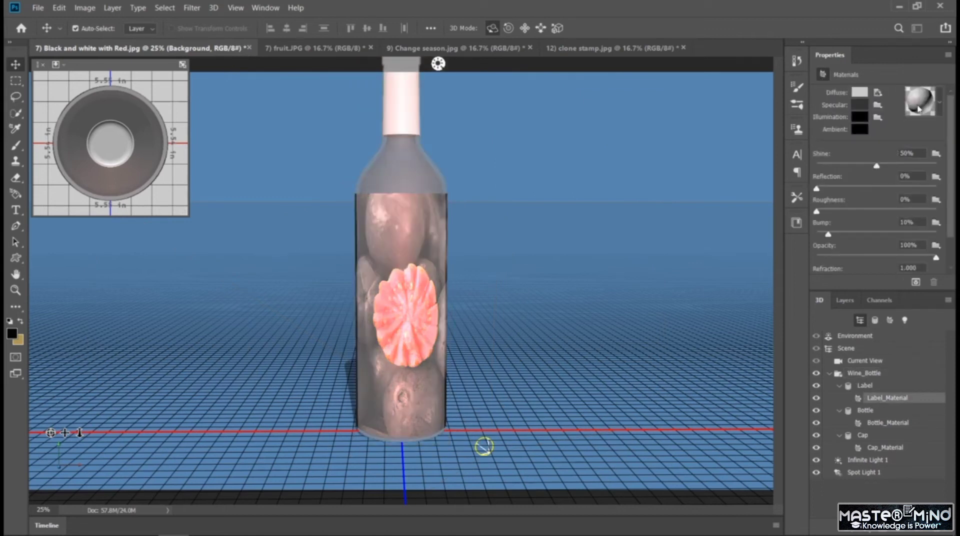
click(940, 112)
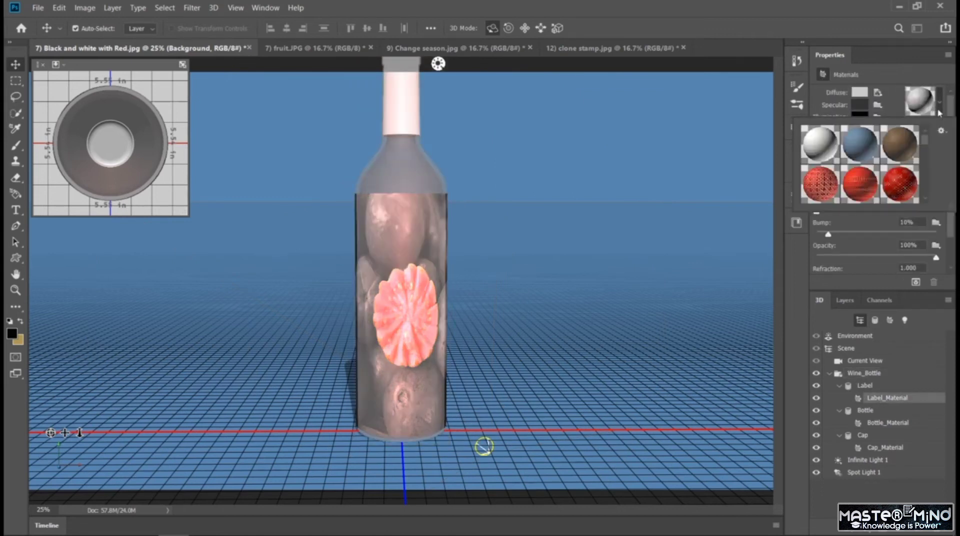
click(869, 186)
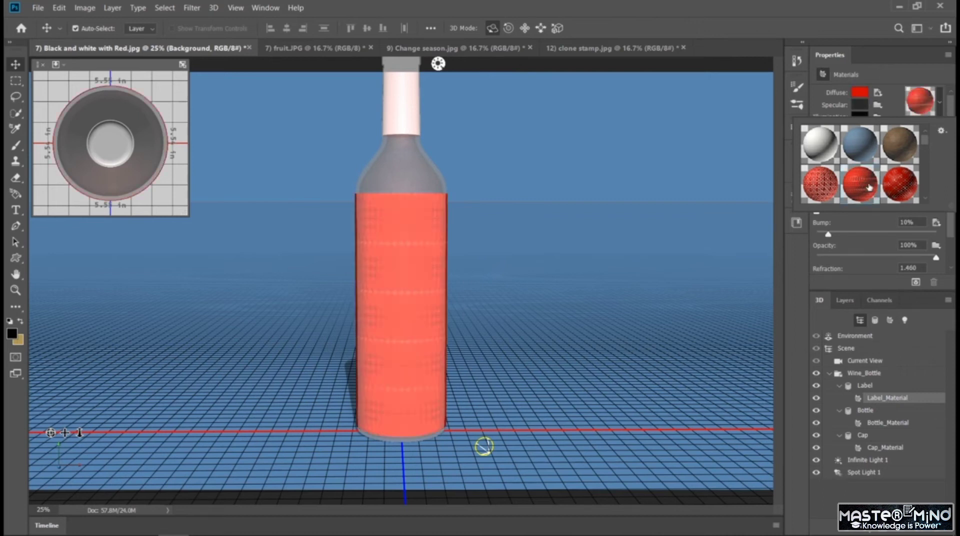
click(893, 190)
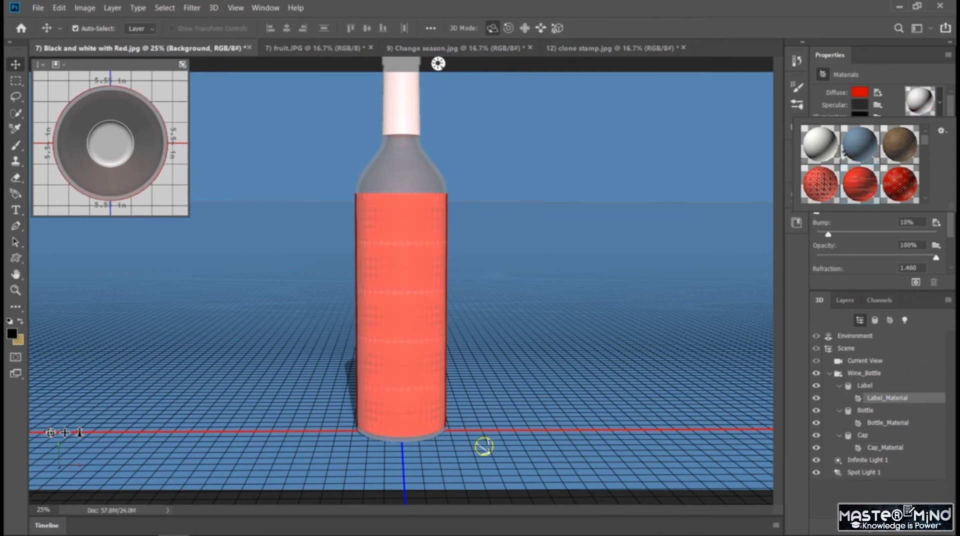
click(824, 152)
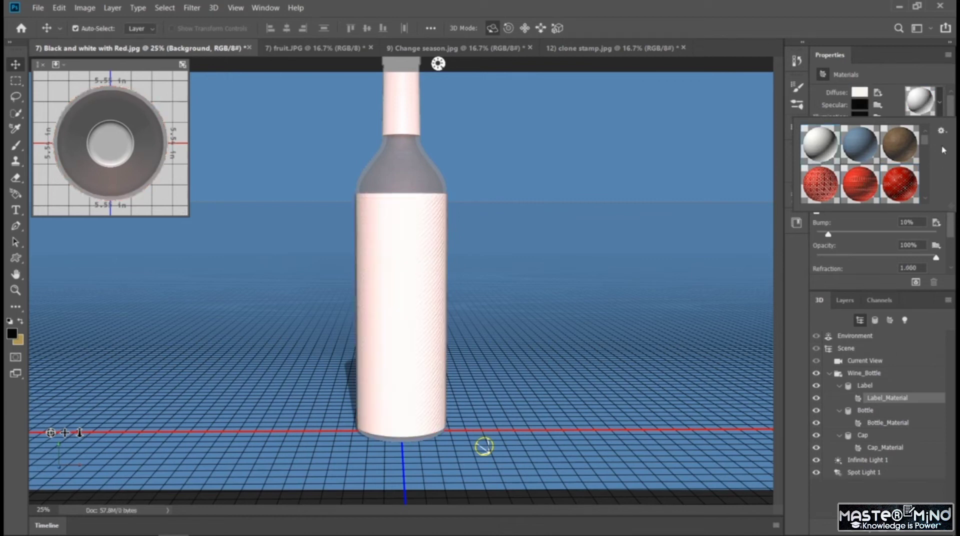
Apply the shiny yellow gold preset material to the wine bottle's Bottle_Material.
click(890, 425)
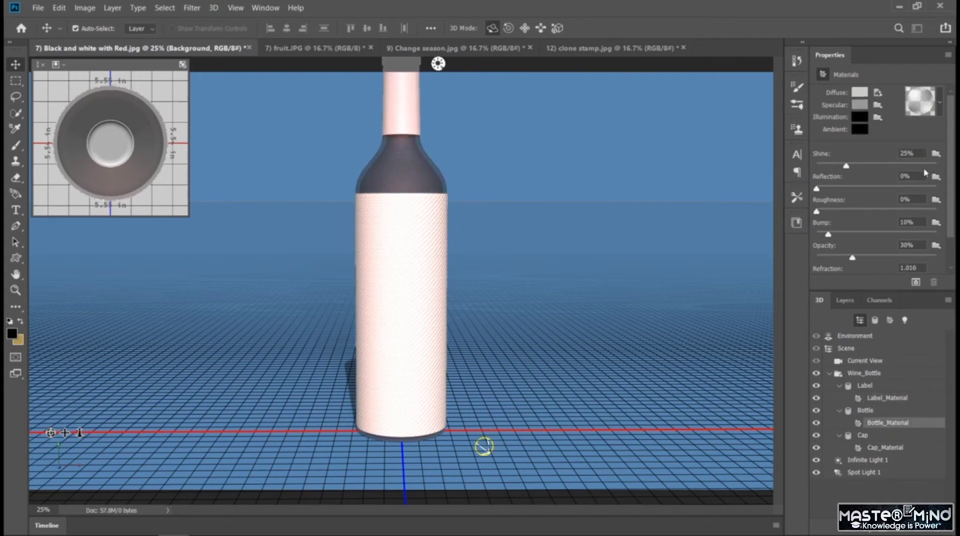
click(941, 103)
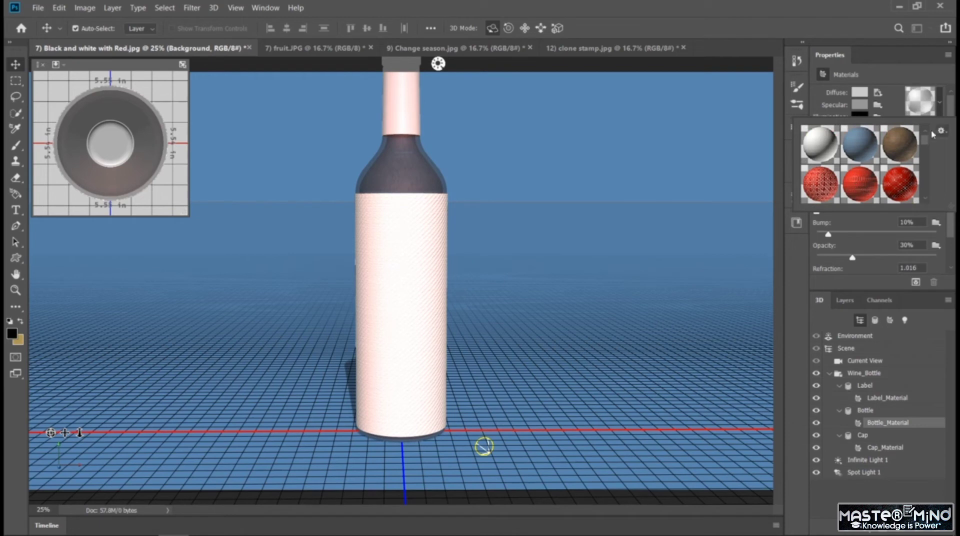
drag(927, 148, 926, 167)
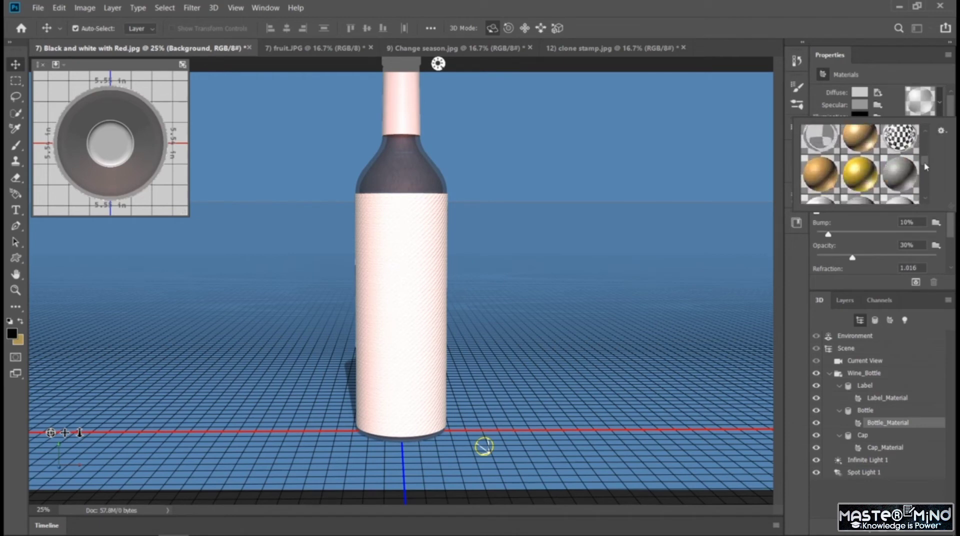
click(865, 171)
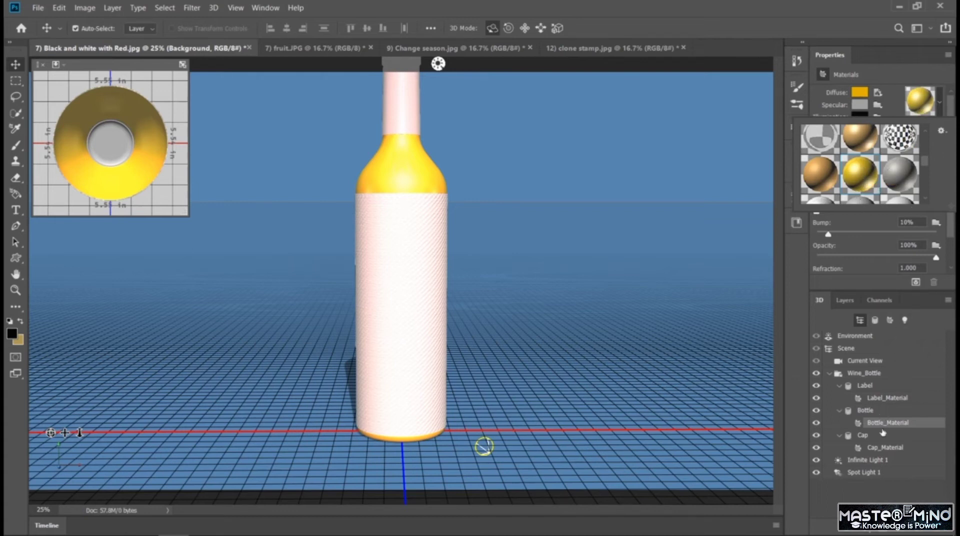
Apply the red brick preset material to the wine bottle's Cap_Material.
click(884, 449)
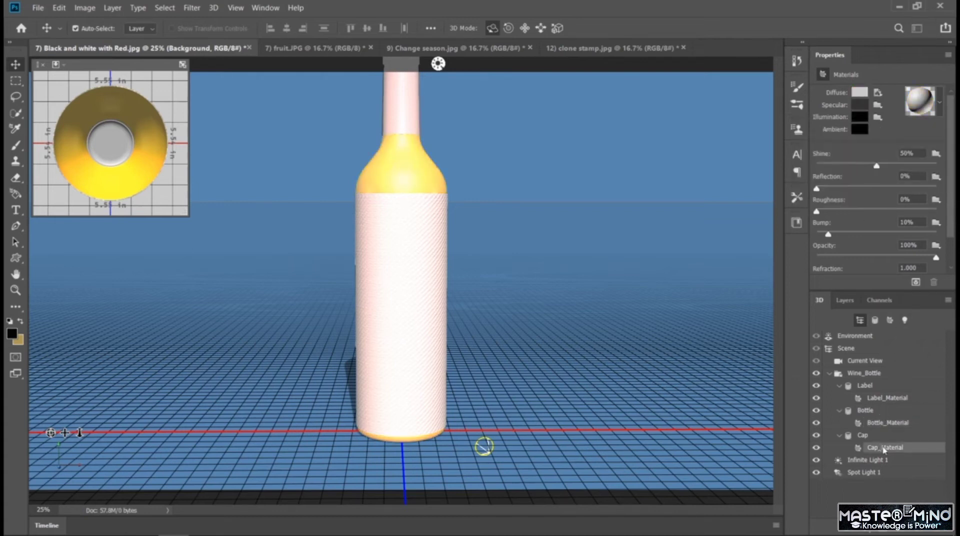
click(943, 103)
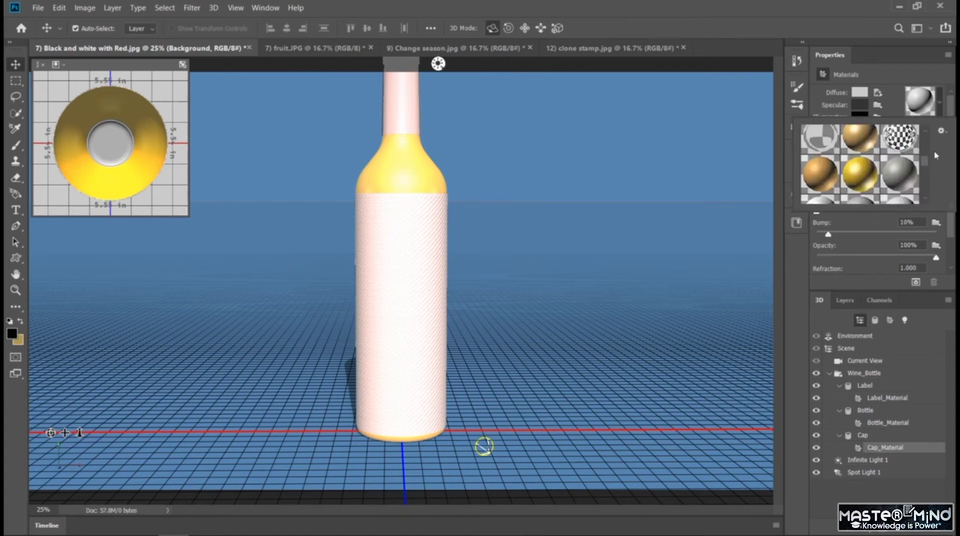
scroll(928, 175, down, 3)
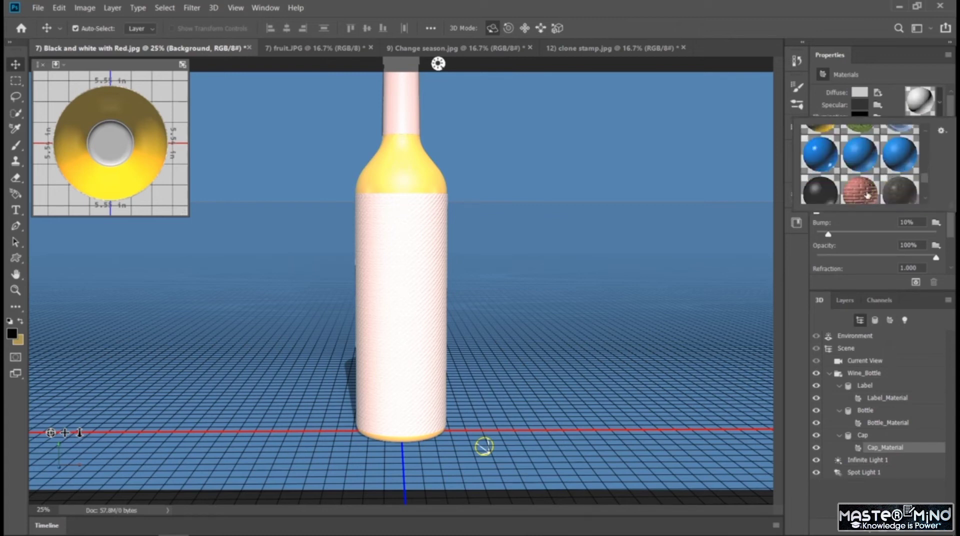
click(878, 186)
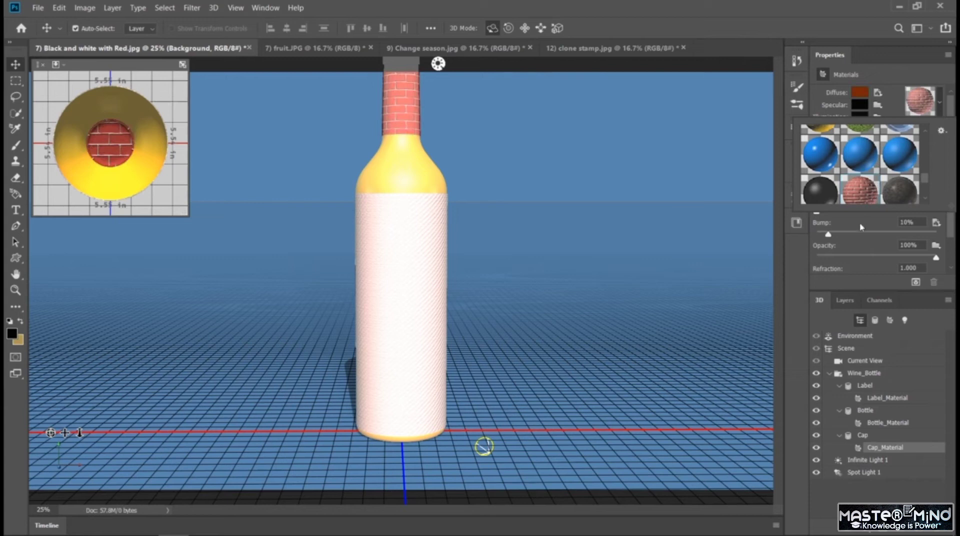
Reapply the white textured preset material to the bottle's Label_Material.
click(876, 398)
click(940, 101)
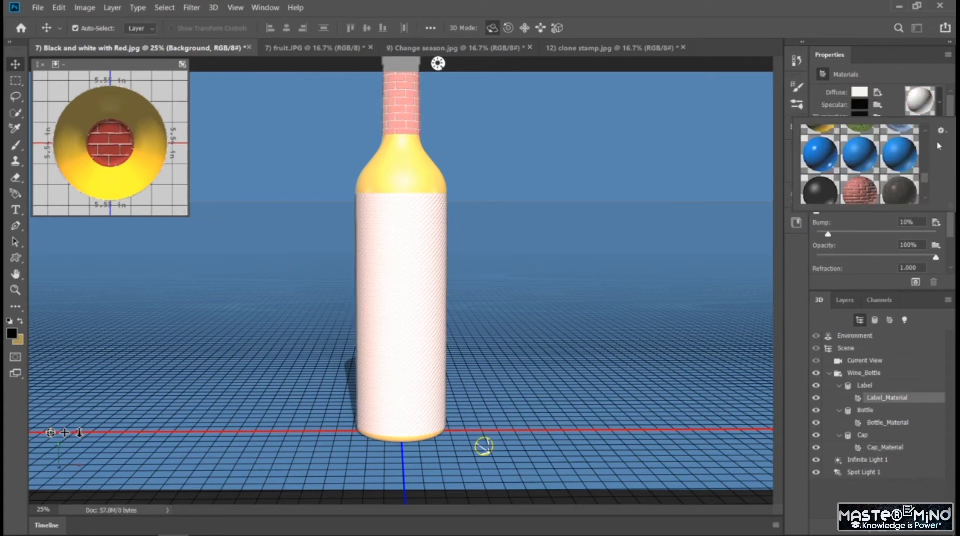
drag(926, 178, 930, 122)
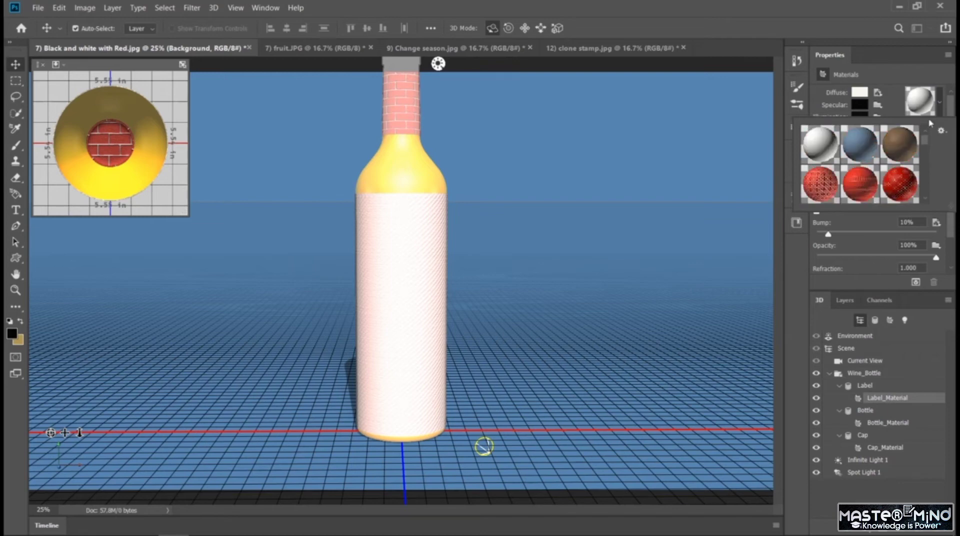
click(820, 147)
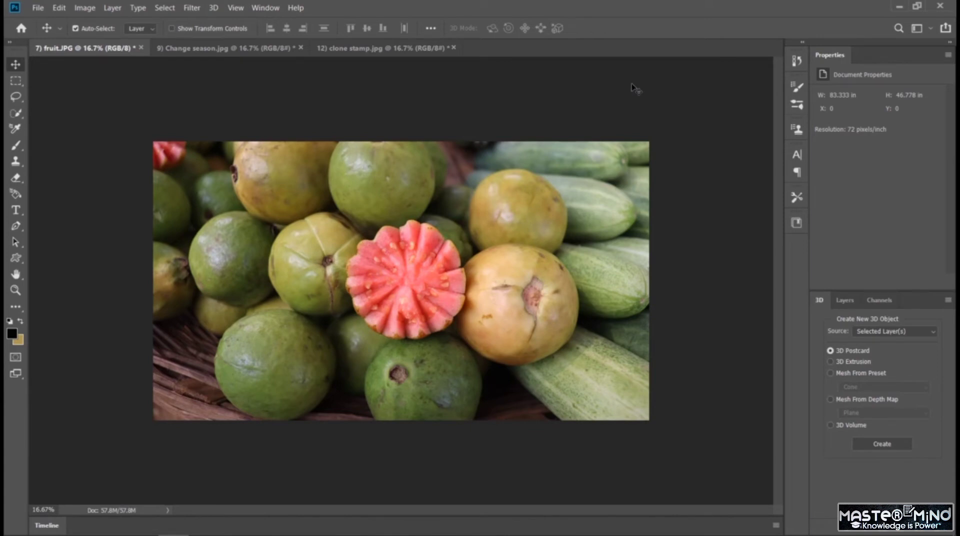
Create a Soda preset mesh from the fruit photo layer.
click(214, 8)
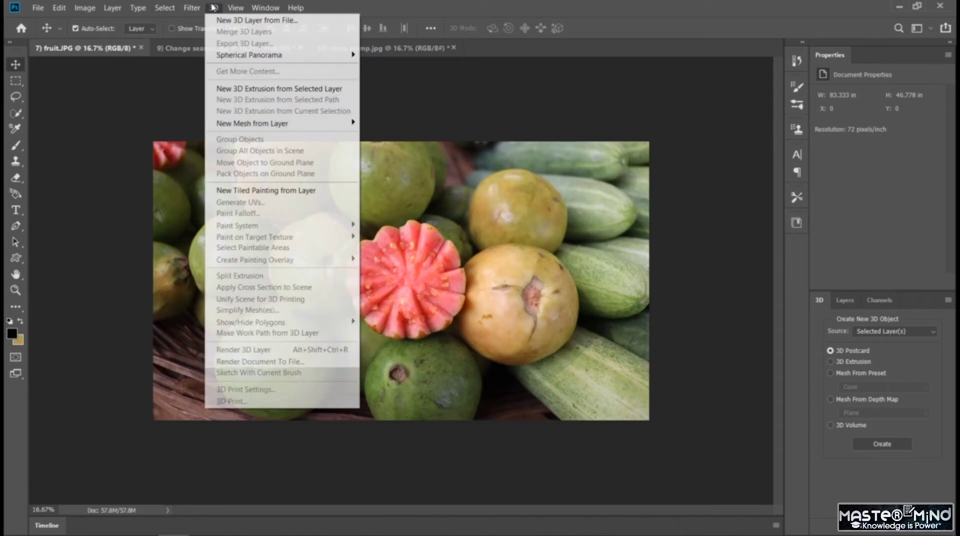
mouse_move(289, 125)
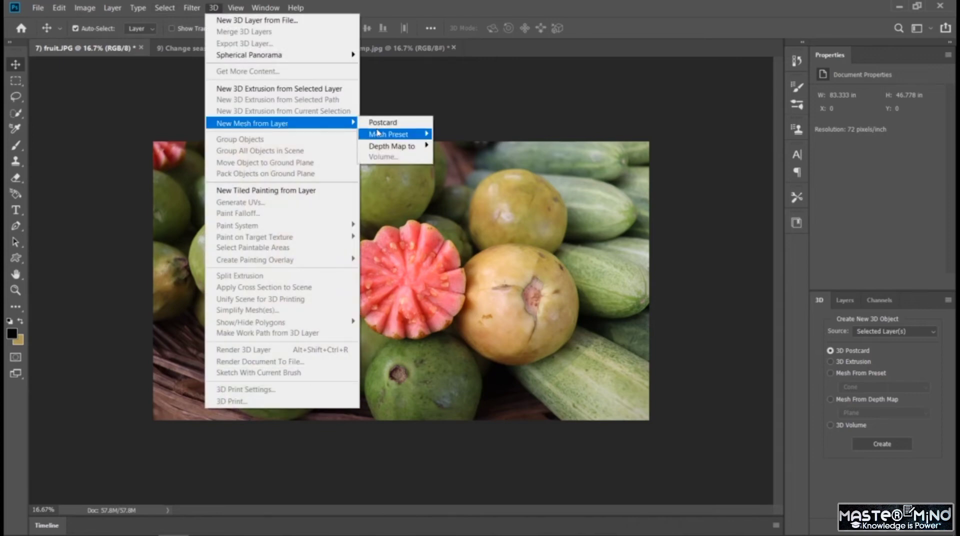
mouse_move(400, 135)
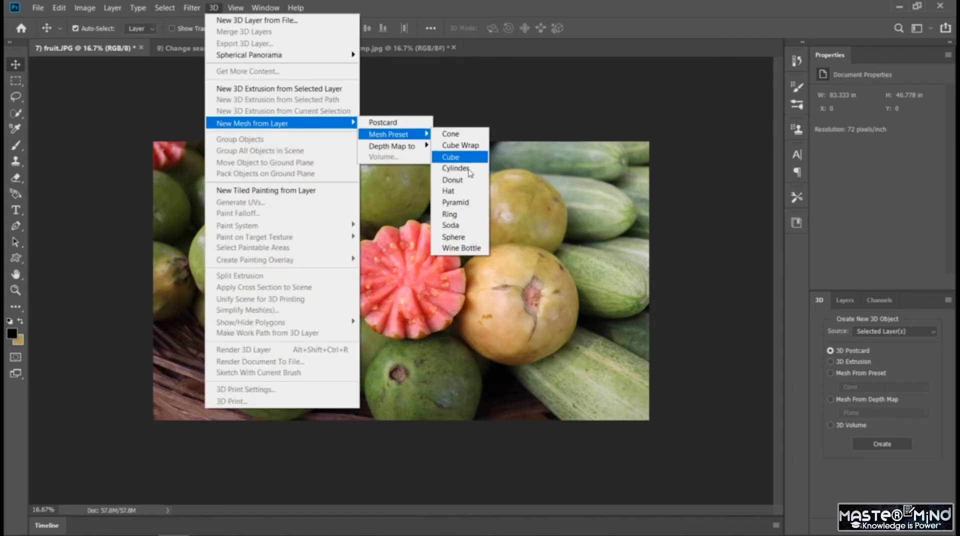
click(461, 238)
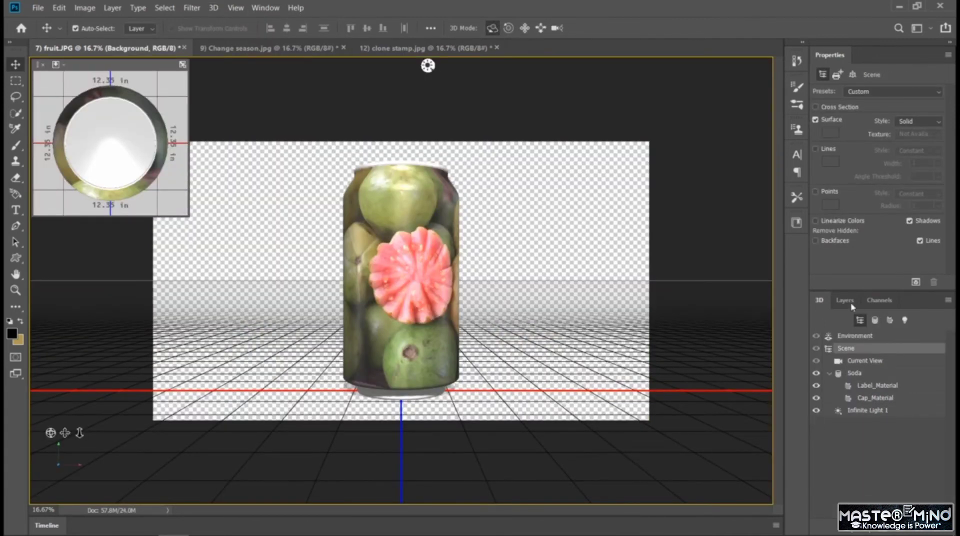
Add a Gradient fill layer above the soda can with the orange, yellow, orange preset gradient.
click(852, 304)
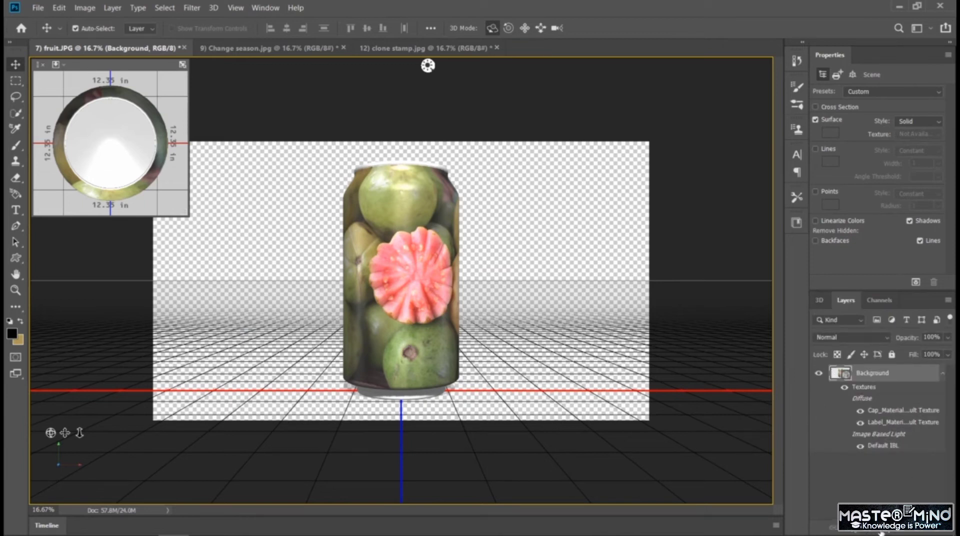
click(882, 533)
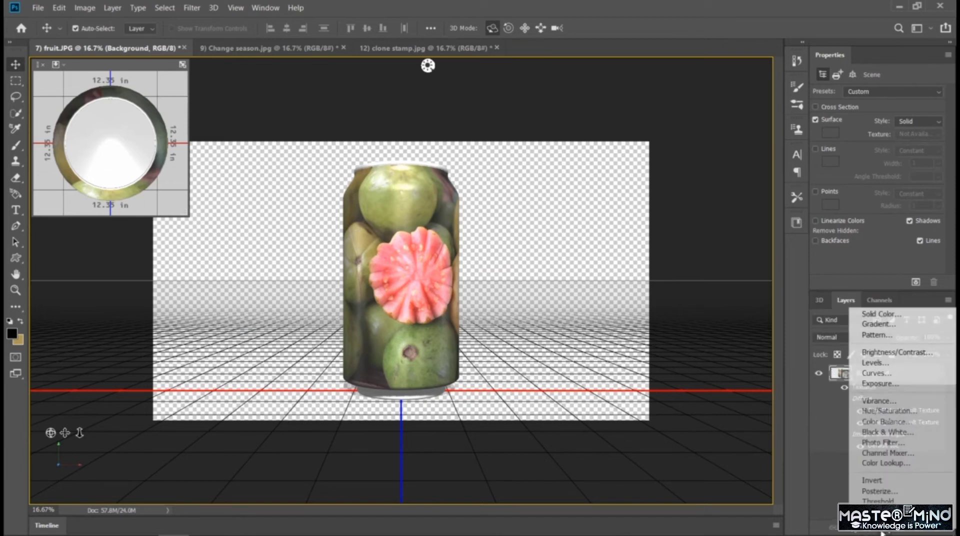
click(893, 325)
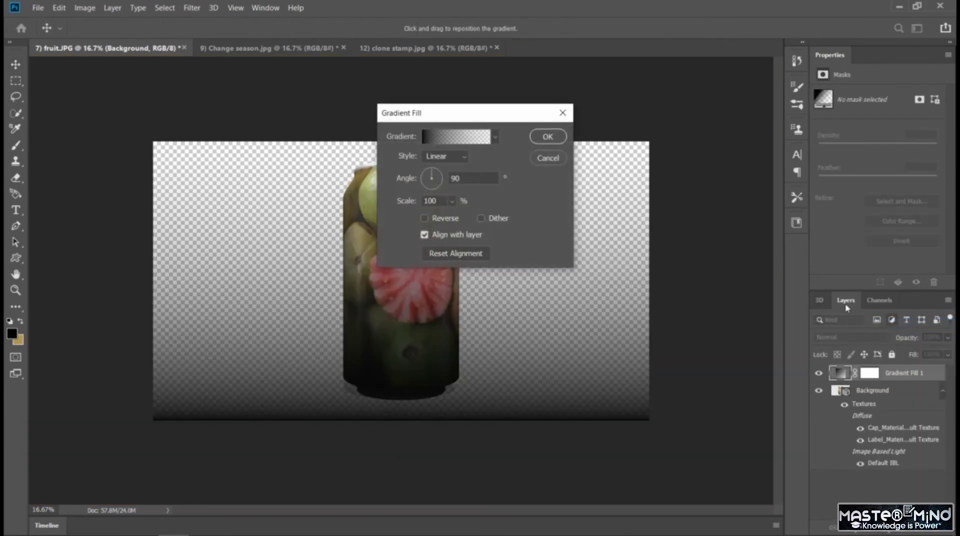
click(496, 138)
click(425, 182)
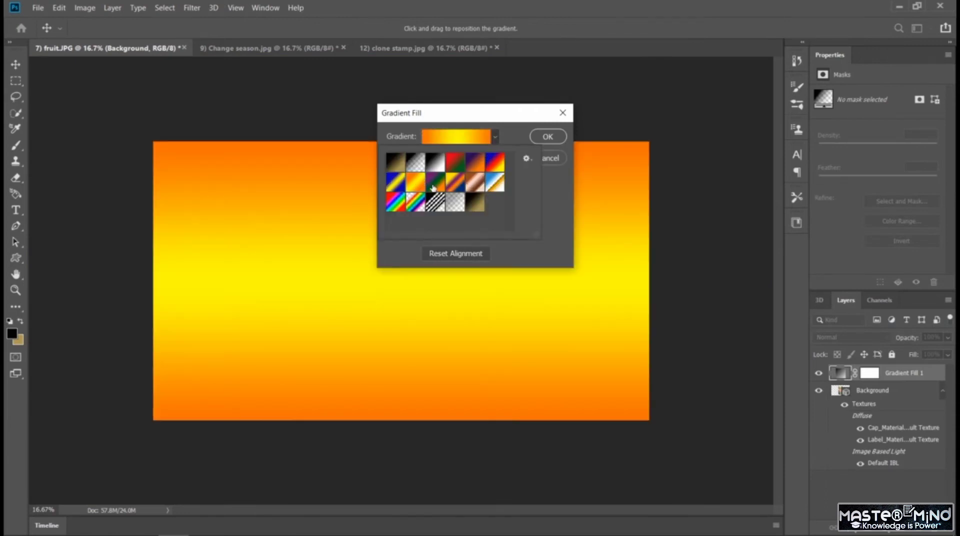
Try other preset gradients for the fill layer, then settle on the orange, yellow, orange gradient and confirm it.
click(400, 187)
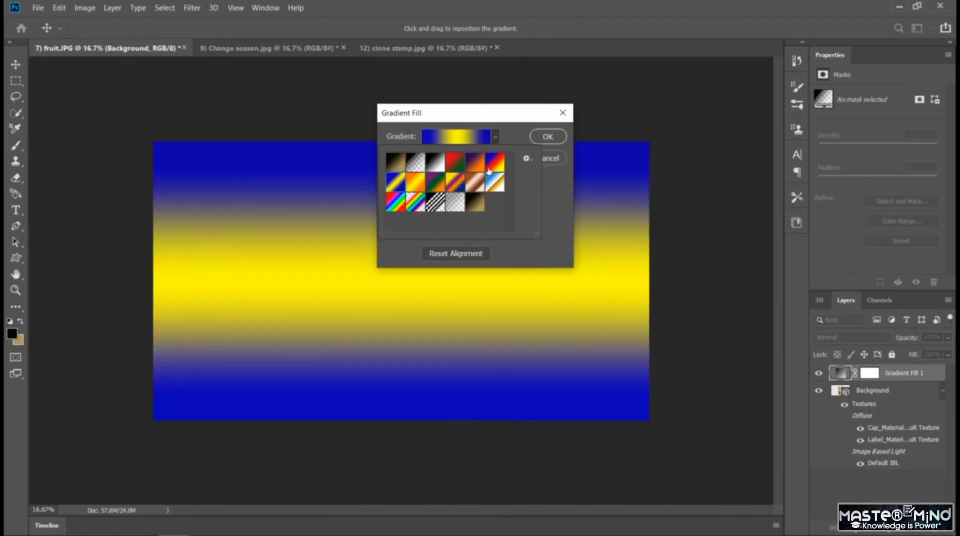
click(481, 165)
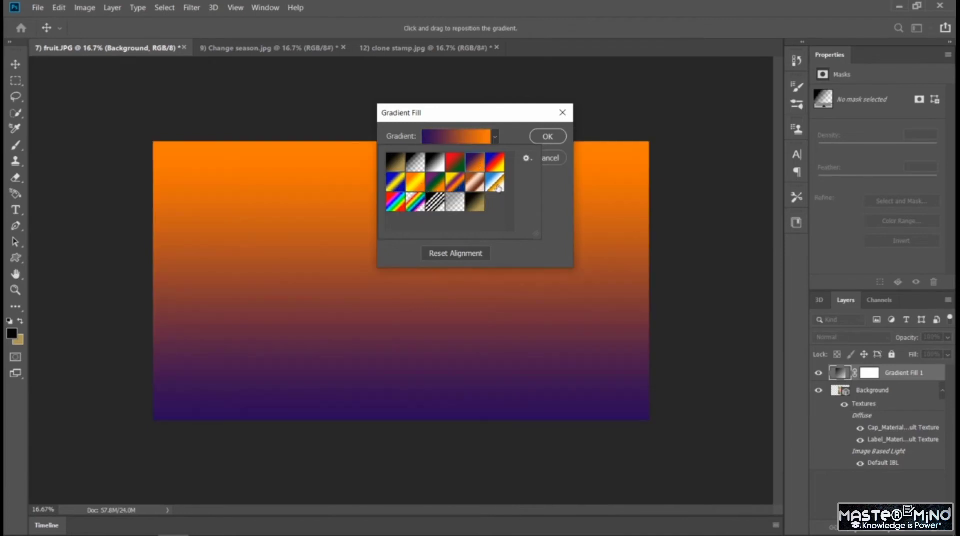
click(495, 183)
click(476, 183)
click(454, 186)
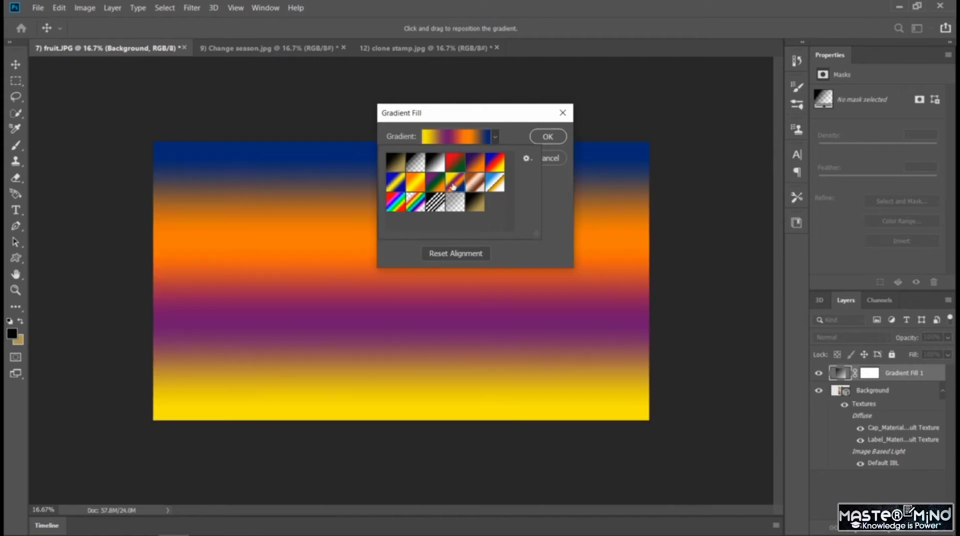
click(436, 185)
click(419, 186)
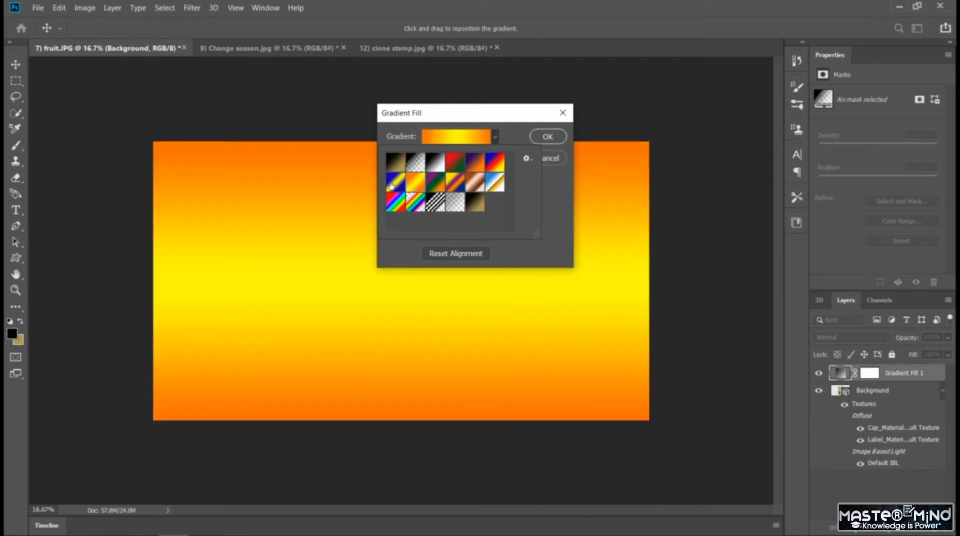
click(393, 186)
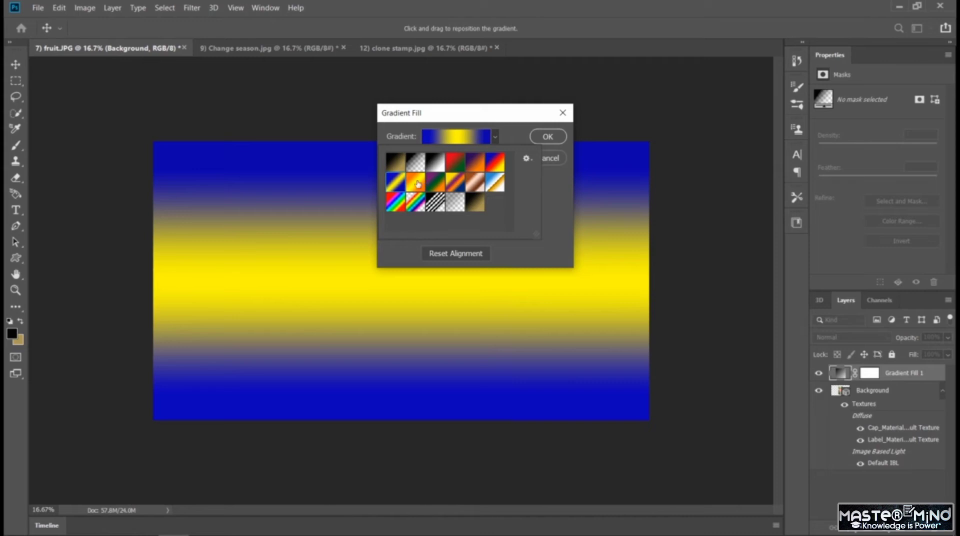
click(498, 162)
click(549, 141)
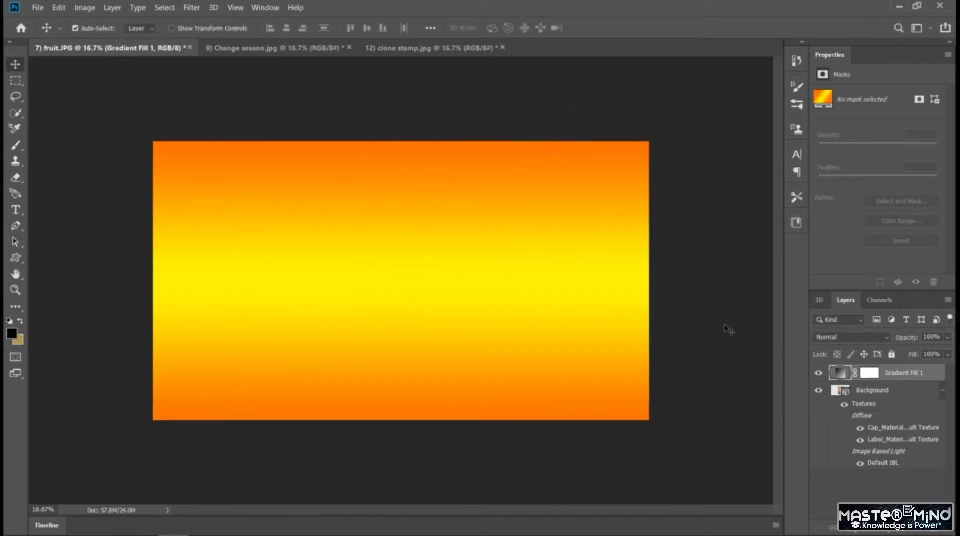
Move the gradient fill layer below the 3D soda can layer and set its opacity to 90%.
drag(840, 374, 840, 490)
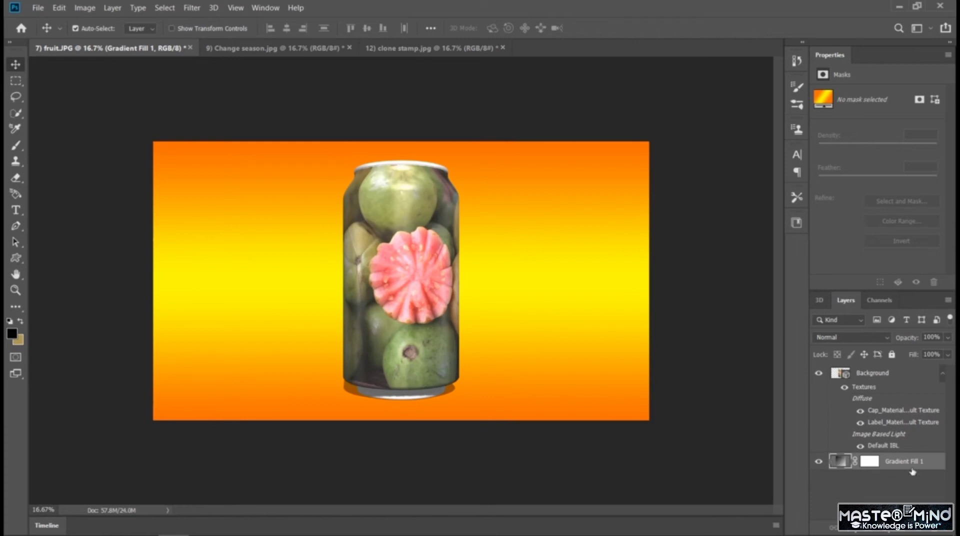
click(948, 341)
mouse_move(950, 353)
mouse_down()
mouse_move(913, 361)
mouse_move(943, 356)
mouse_up()
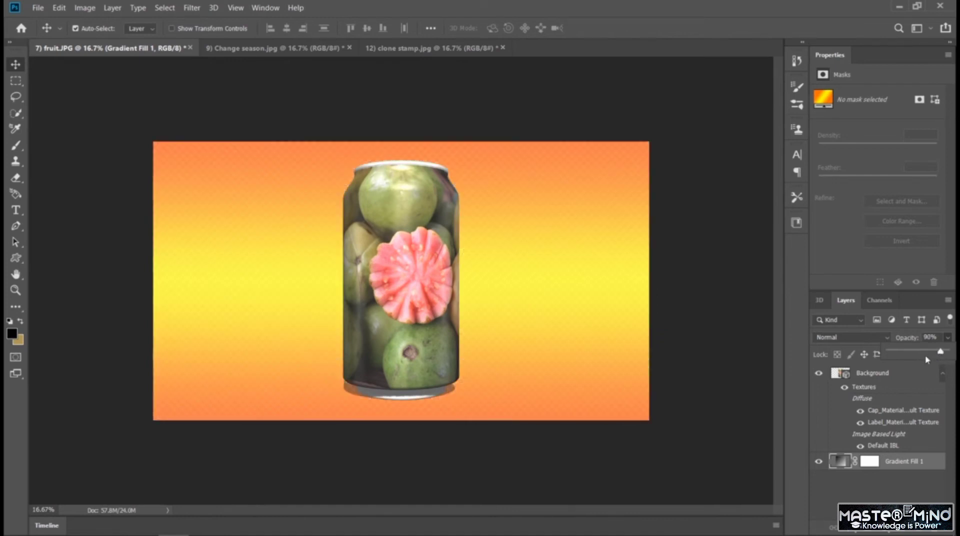
Orbit the 3D scene slightly around the soda can and enlarge the document view to 25%.
click(820, 300)
click(820, 301)
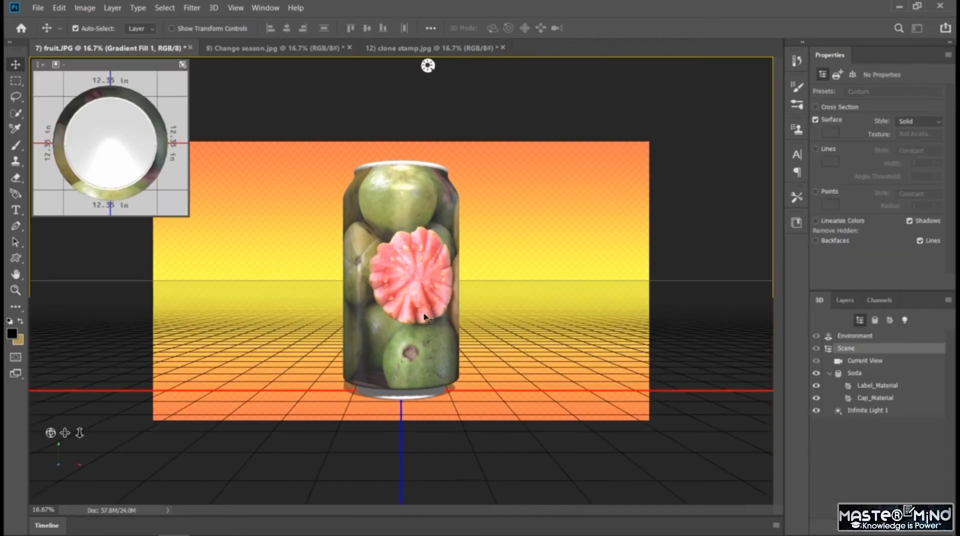
drag(422, 317, 534, 332)
key(ctrl+plus)
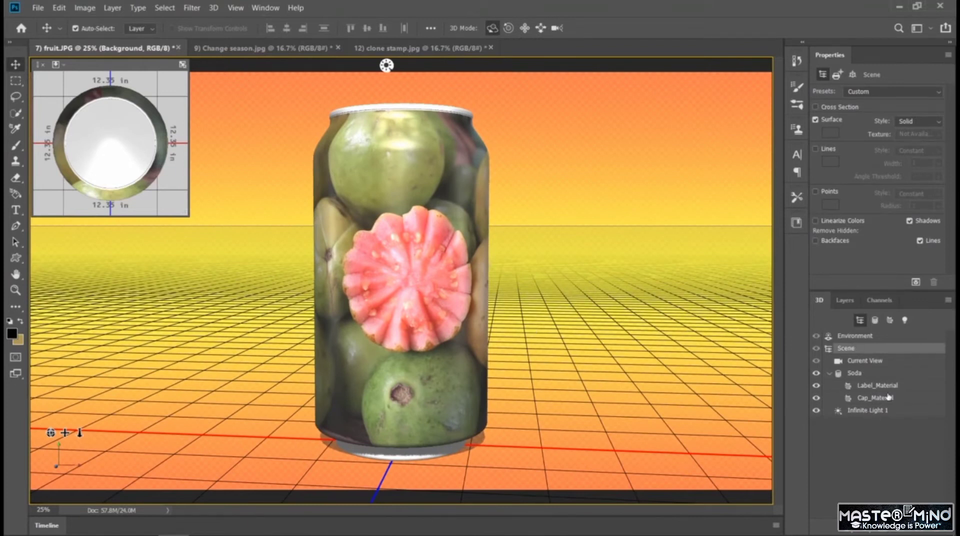
Try a red textured preset material on the soda can's Cap_Material.
click(889, 398)
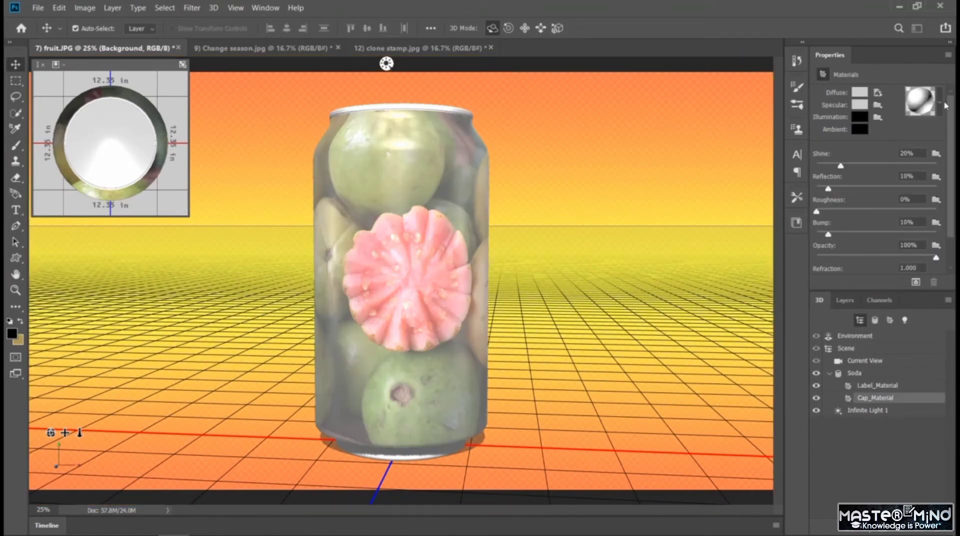
click(941, 105)
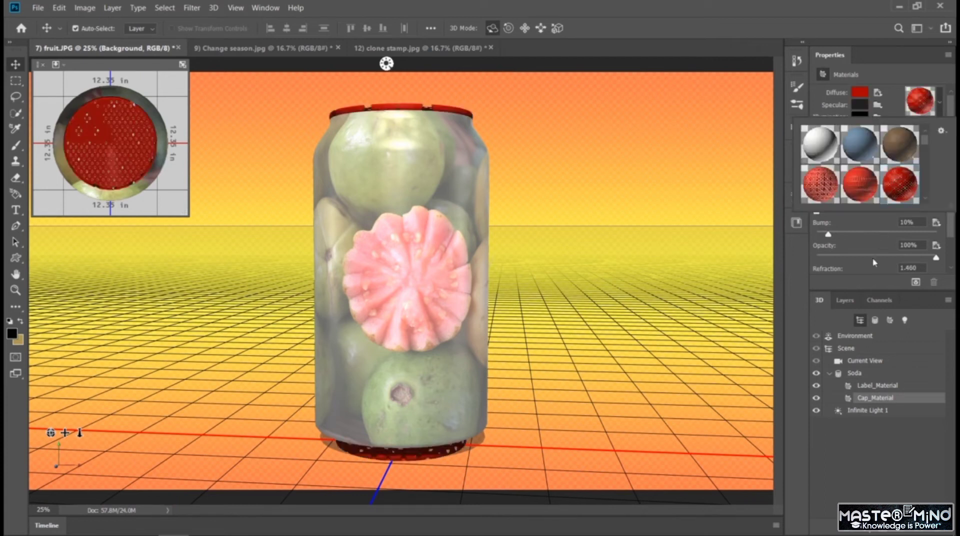
click(442, 325)
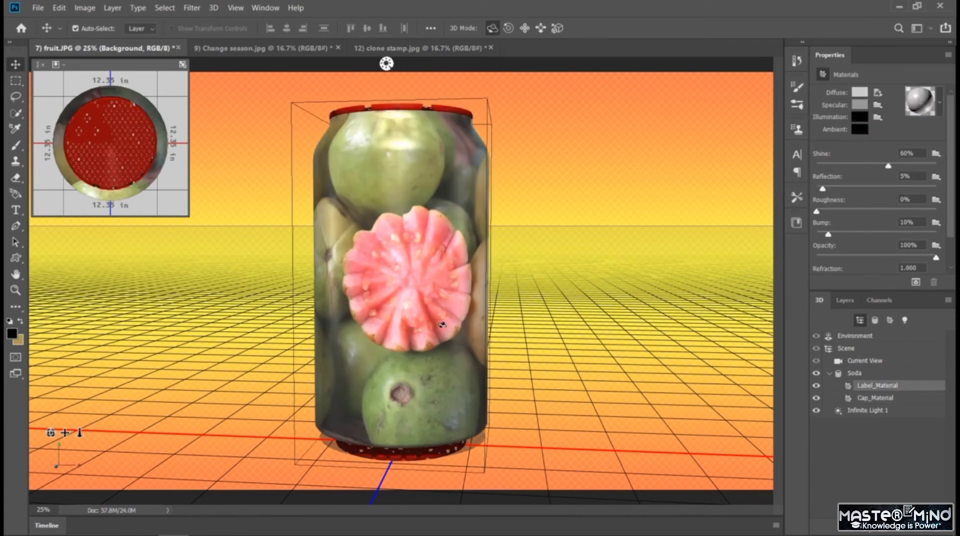
Rotate the Soda mesh so the can leans to the left with the cut guava facing forward, toggling its Cast Shadows option.
click(411, 297)
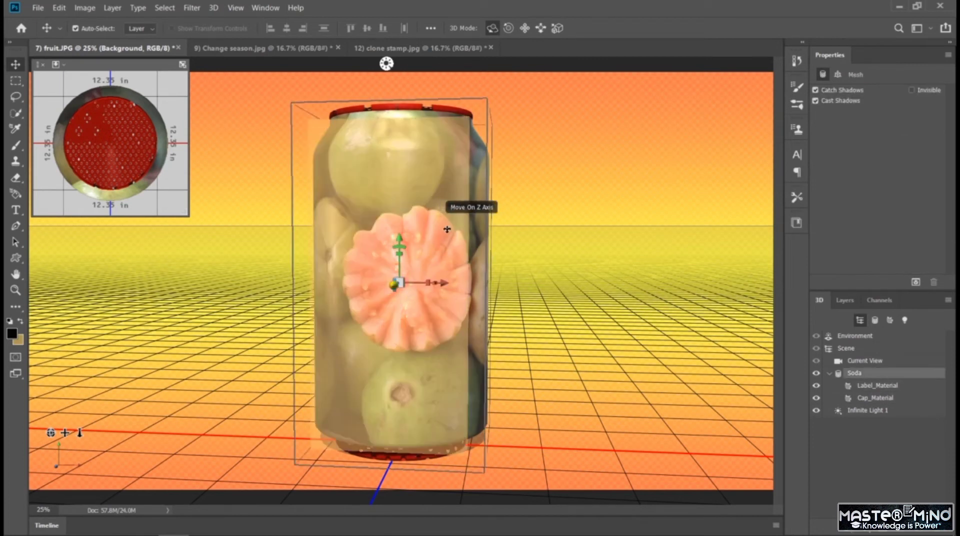
mouse_move(448, 230)
mouse_down()
mouse_move(458, 253)
mouse_move(476, 263)
mouse_move(418, 273)
mouse_move(426, 306)
mouse_move(449, 303)
mouse_up()
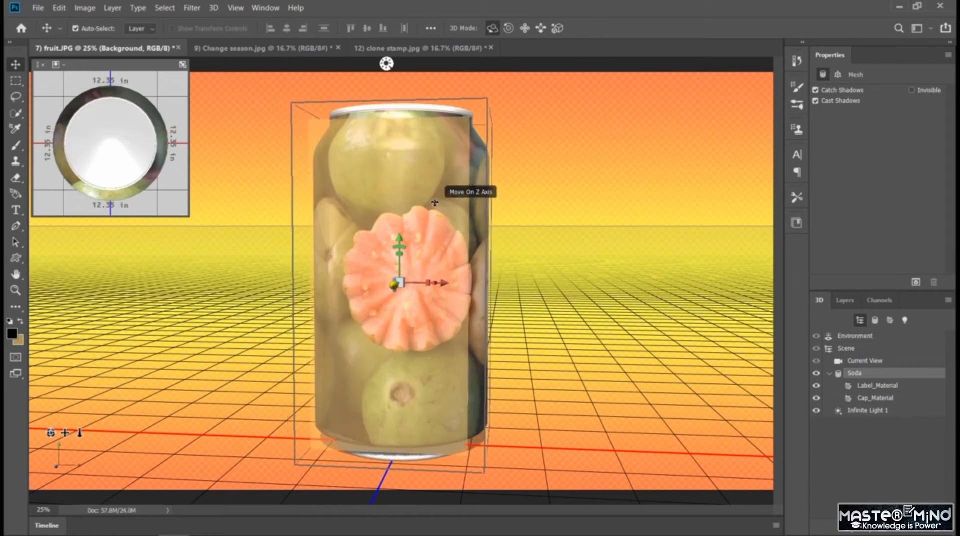
drag(484, 176, 686, 255)
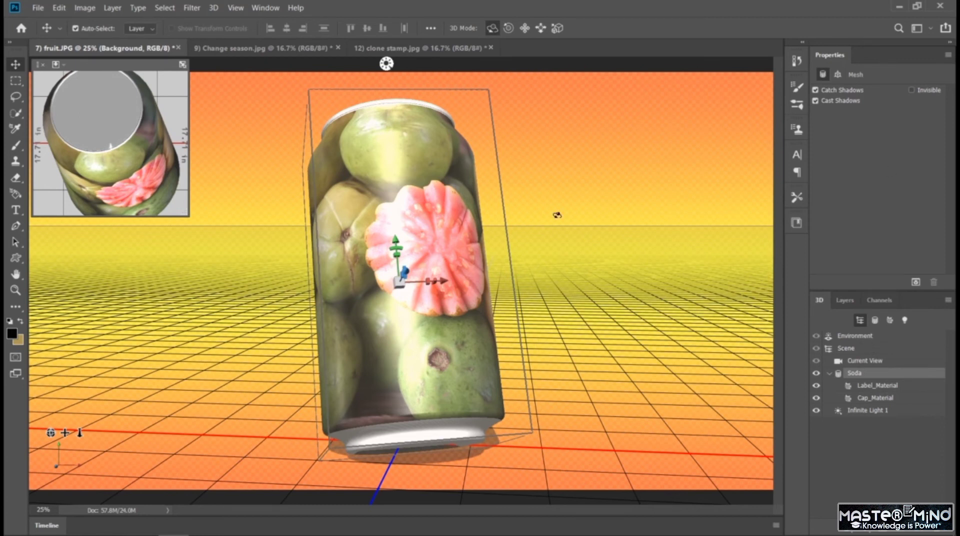
click(816, 101)
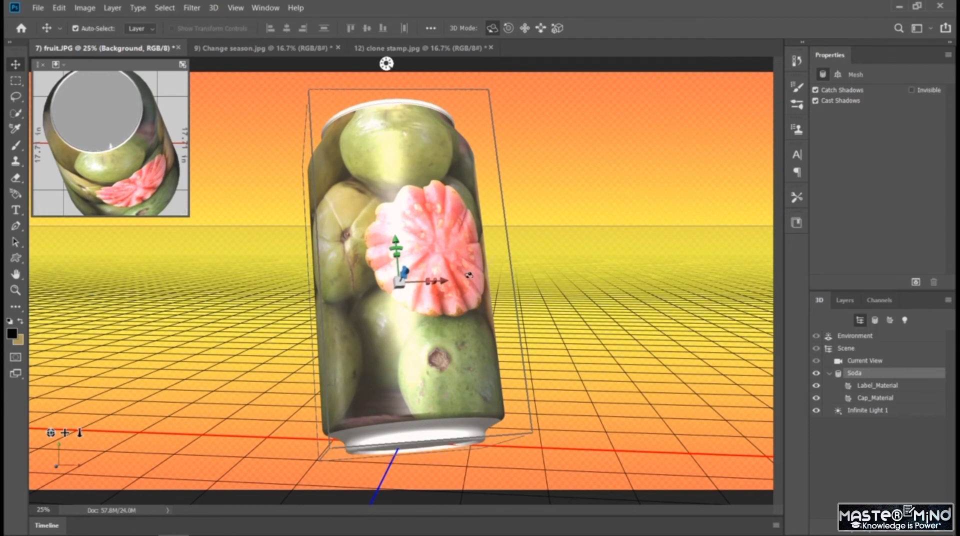
drag(431, 270, 511, 386)
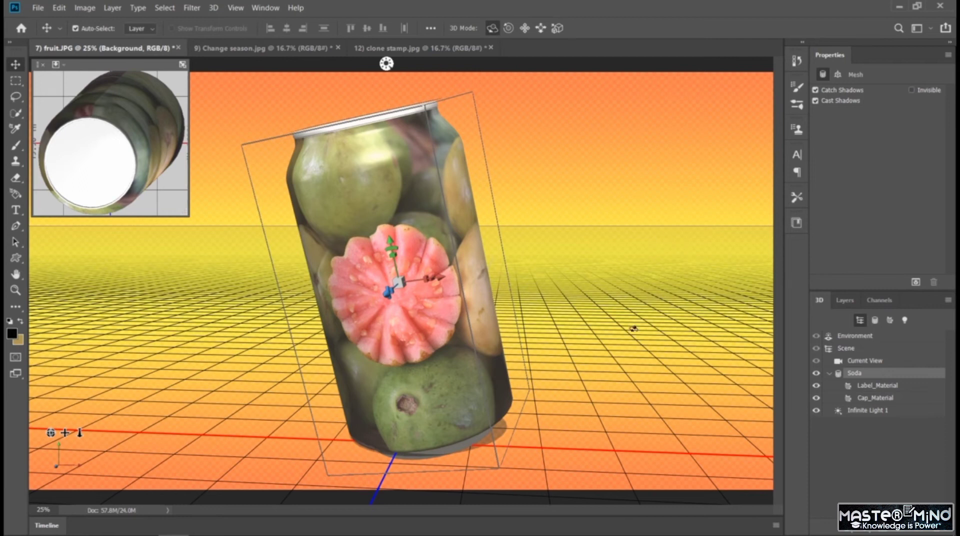
Orbit the 3D camera down to a low angle near the ground plane and close the secondary view.
click(634, 328)
mouse_move(469, 334)
mouse_down()
mouse_move(469, 301)
mouse_move(466, 320)
mouse_up()
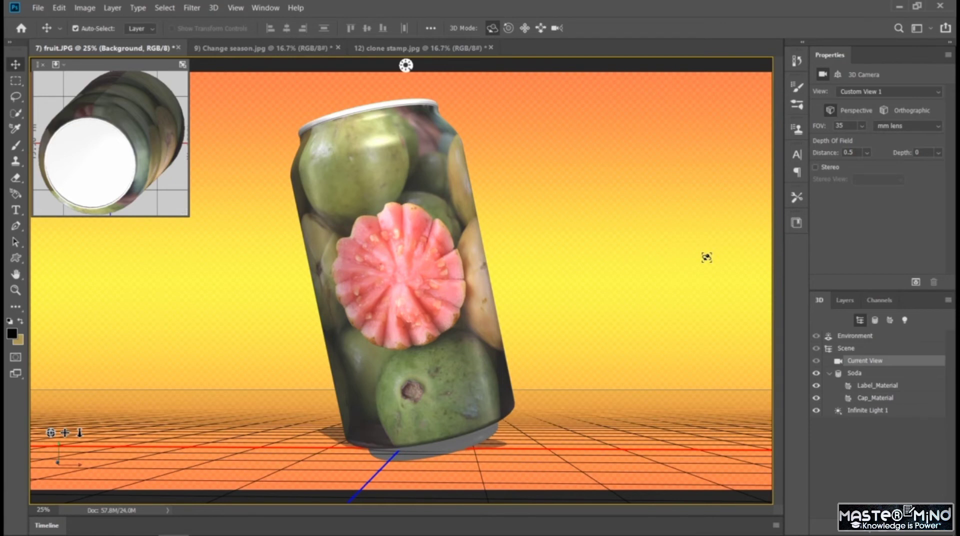
click(874, 321)
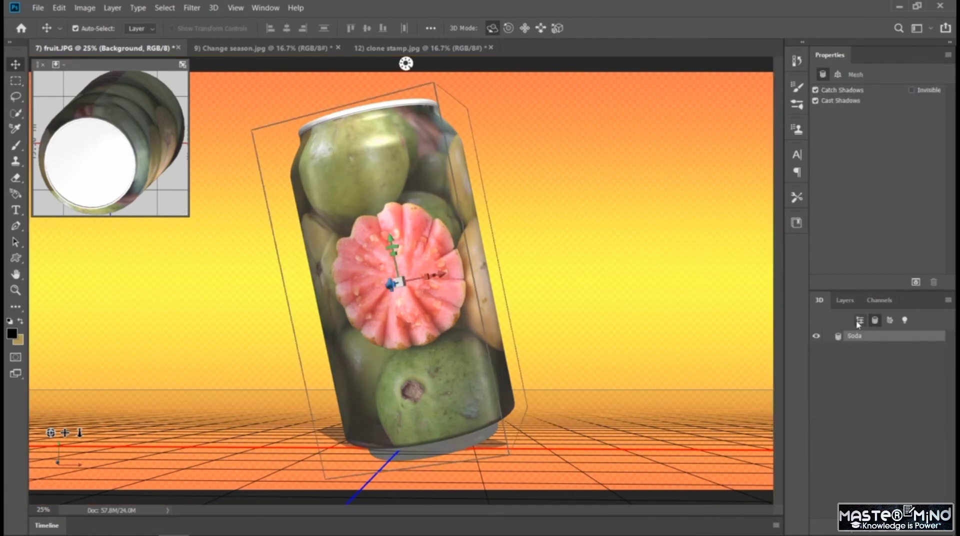
click(859, 321)
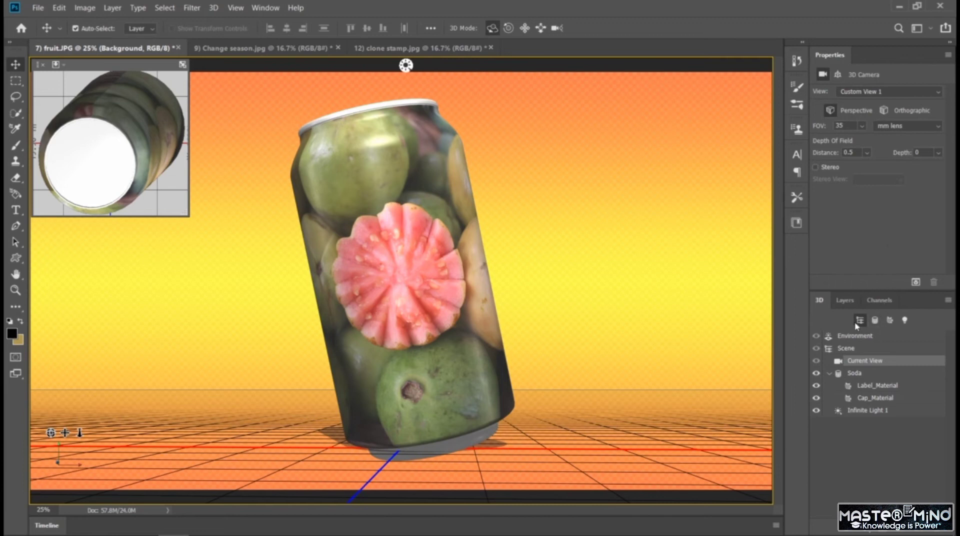
click(44, 65)
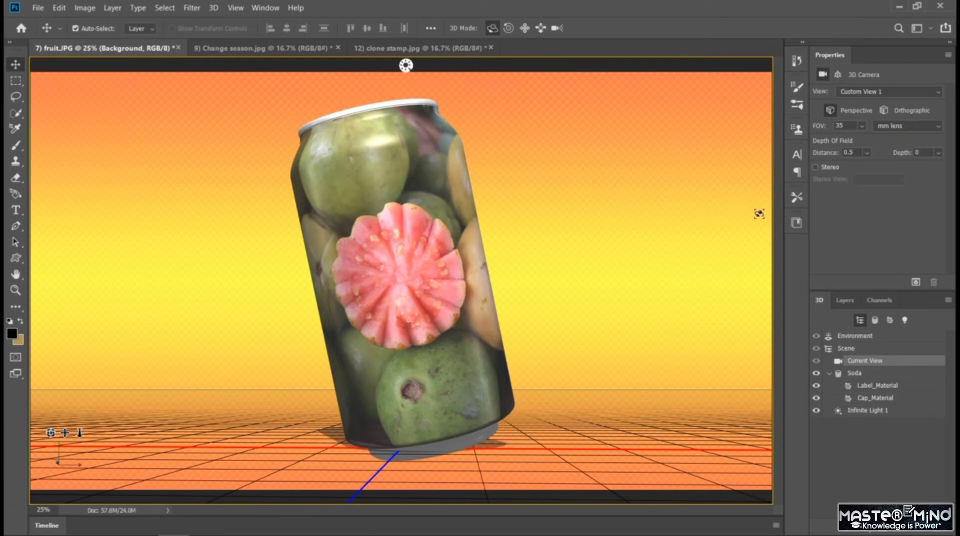
Try aiming Infinite Light 1 at the soda can from the upper left.
click(406, 66)
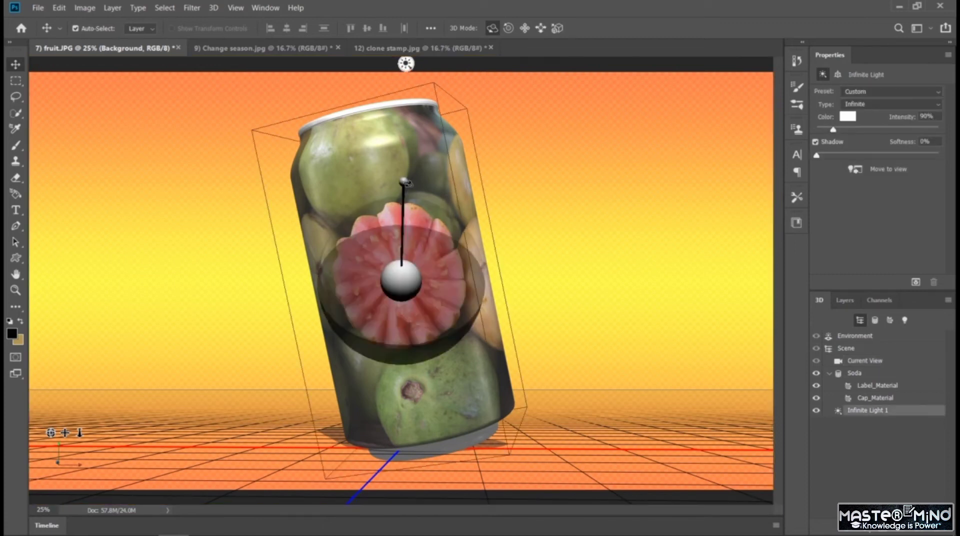
mouse_move(408, 183)
mouse_down()
mouse_move(397, 275)
mouse_move(411, 147)
mouse_move(379, 155)
mouse_move(365, 174)
mouse_up()
click(508, 230)
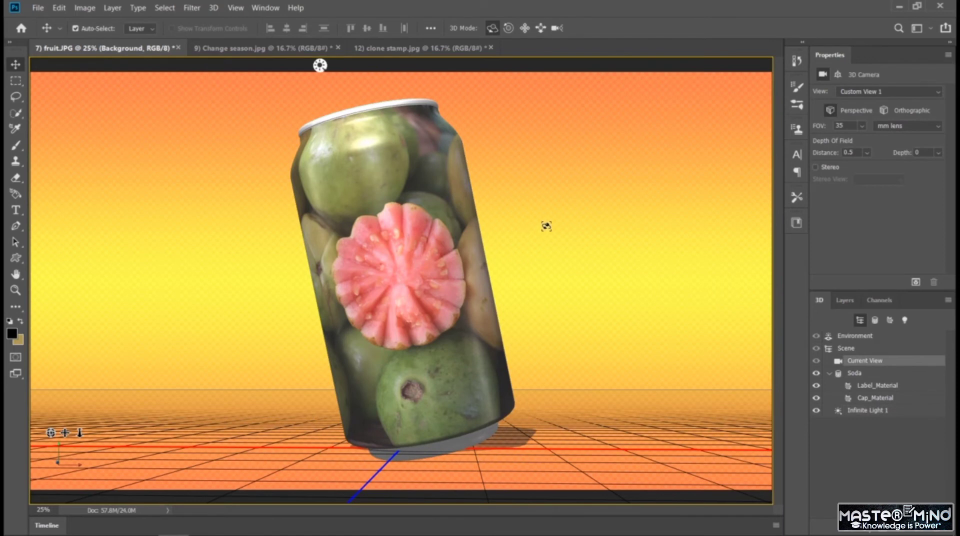
Aim Infinite Light 1 from the front right so the soda can's shadow falls behind it to the left.
click(320, 65)
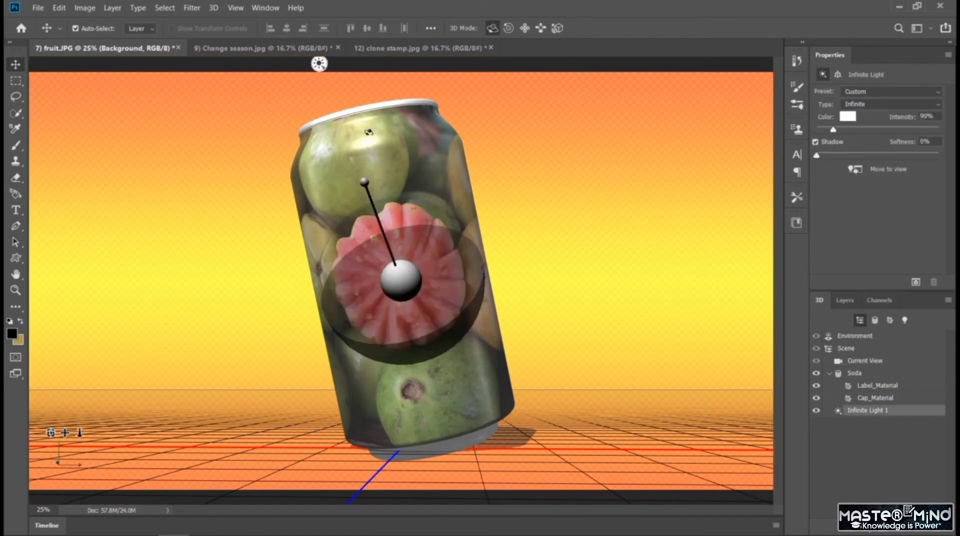
drag(365, 182, 451, 253)
click(609, 286)
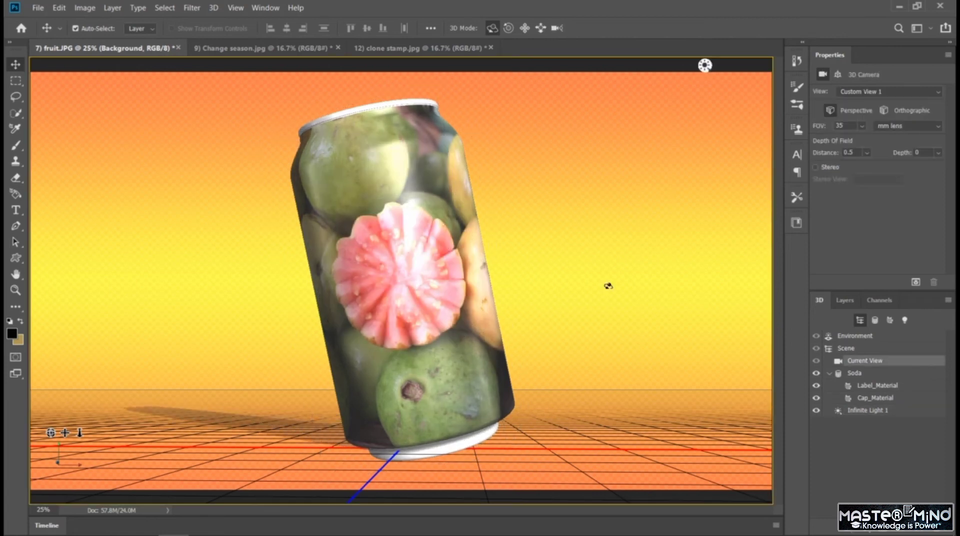
click(706, 70)
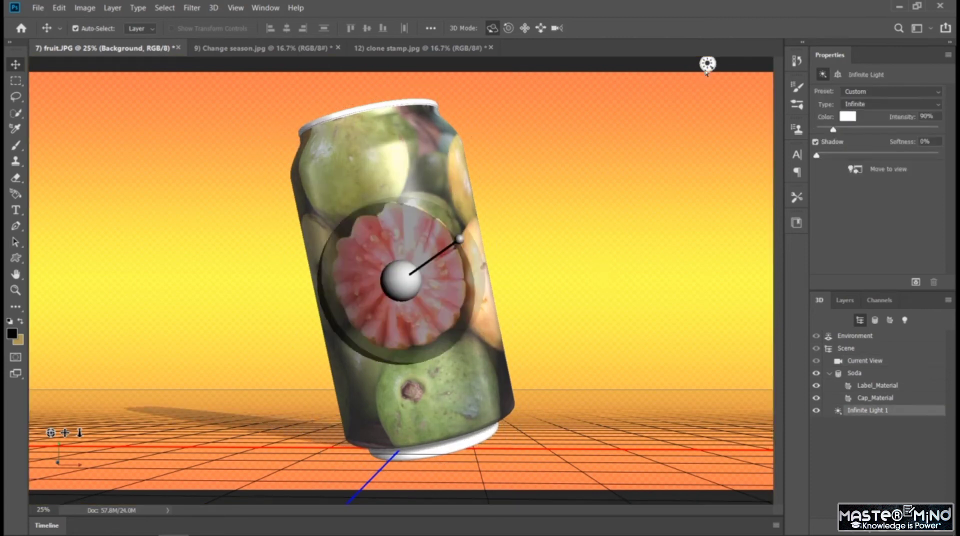
Try aiming Infinite Light 1 at the soda can from the lower left.
mouse_move(460, 241)
mouse_down()
mouse_move(400, 283)
mouse_move(354, 286)
mouse_move(295, 308)
mouse_move(236, 307)
mouse_move(257, 357)
mouse_move(249, 356)
mouse_up()
click(694, 244)
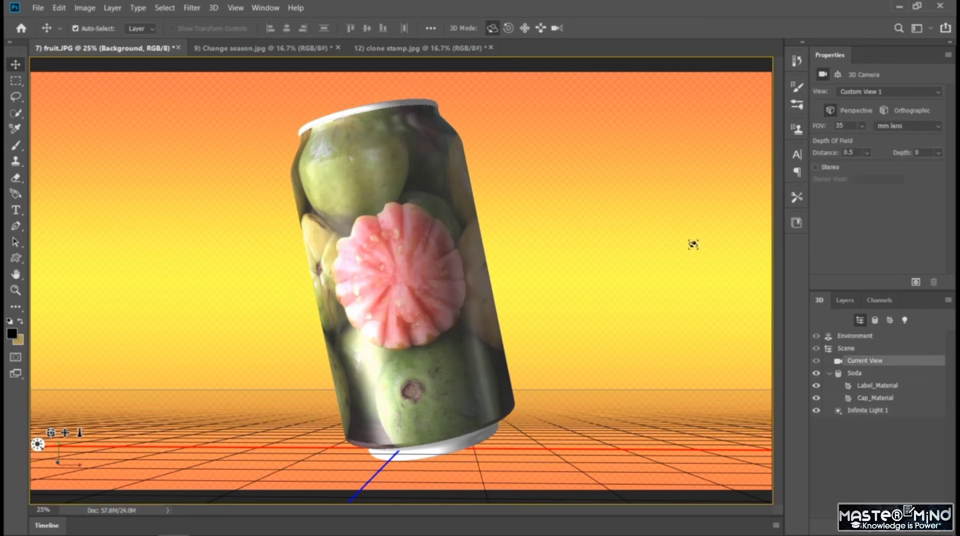
Undo the last two light adjustments and orbit the 3D camera down until it is almost level with the ground plane.
key(ctrl+z)
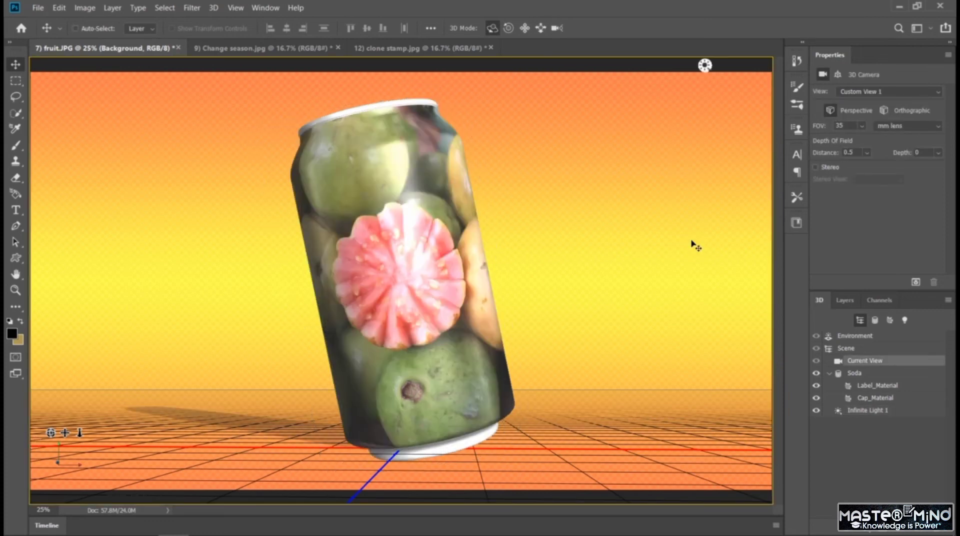
key(ctrl+z)
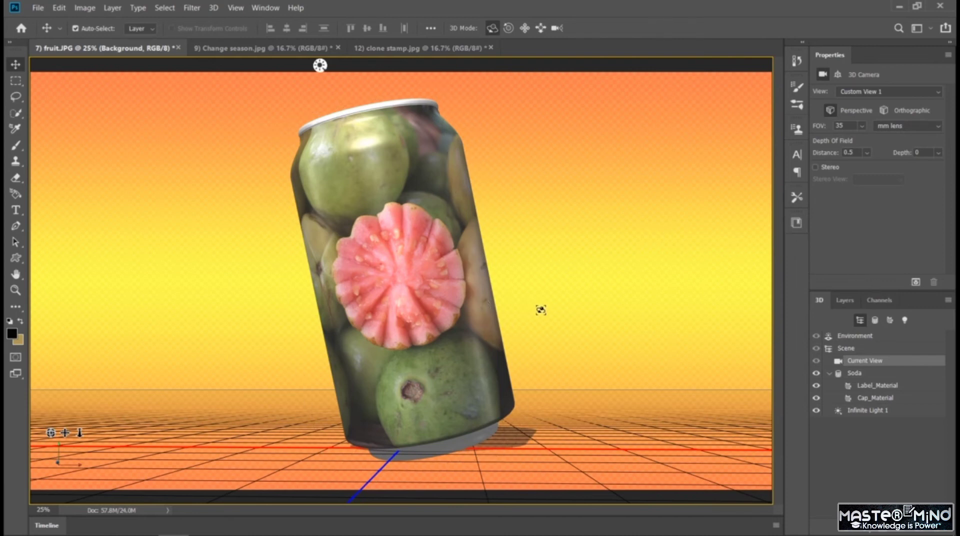
drag(477, 313, 500, 318)
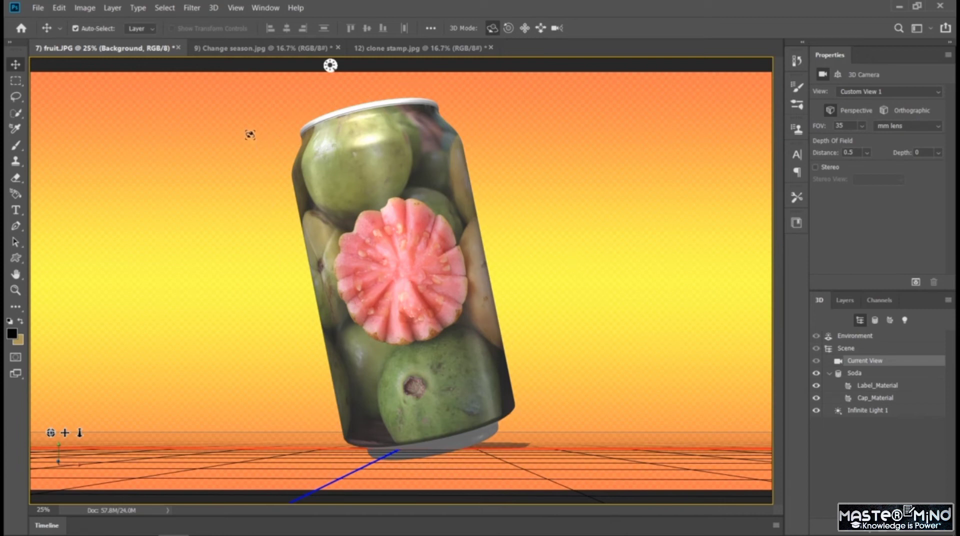
Switch to the clone stamp.jpg document and create a Soda mesh preset from its cricket photo layer.
click(267, 48)
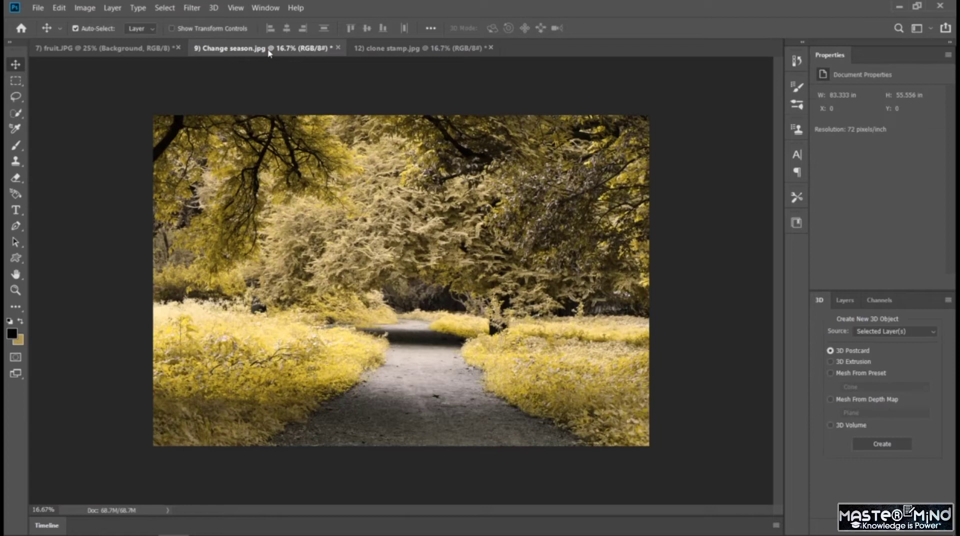
click(376, 47)
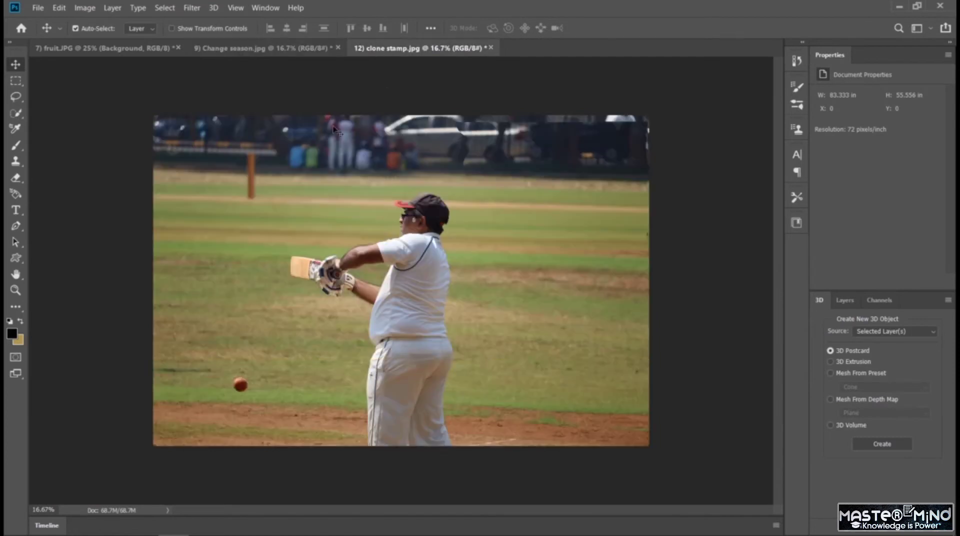
click(196, 9)
mouse_move(214, 7)
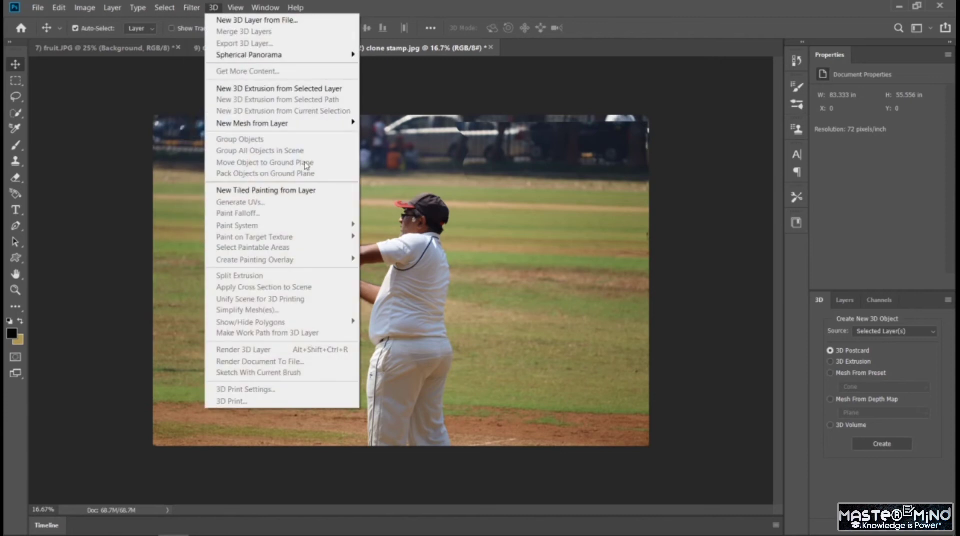
mouse_move(300, 128)
mouse_move(401, 135)
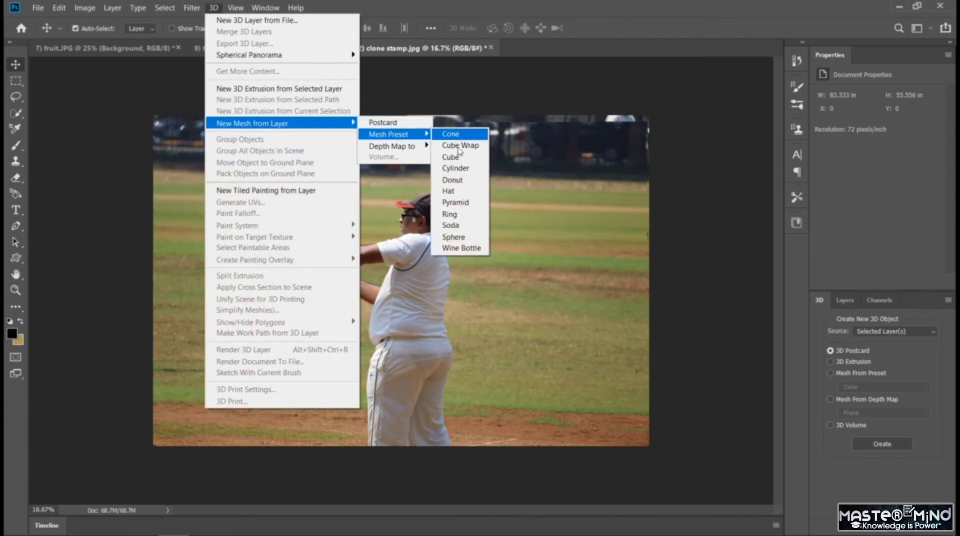
click(465, 225)
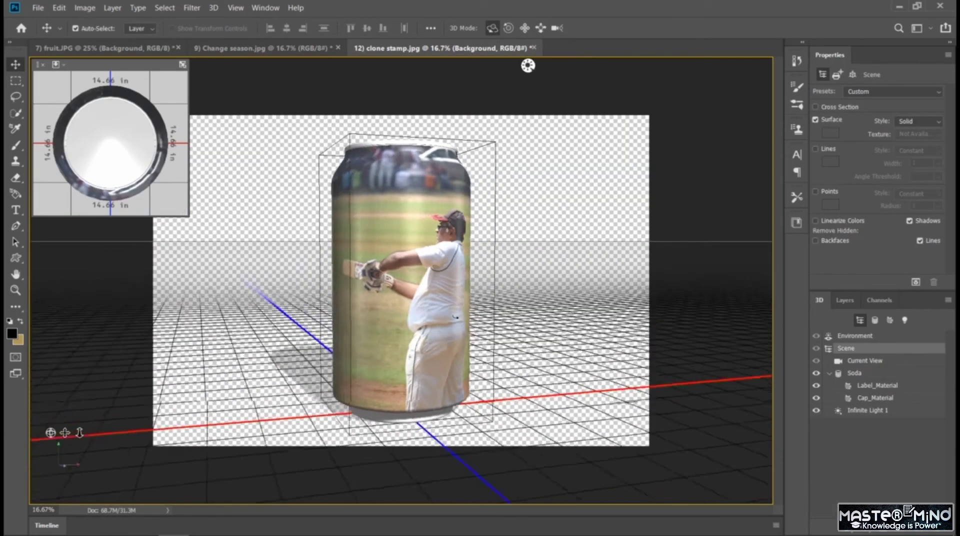
Orbit the 3D camera around the cricket soda can so the batsman faces forward, with the document magnified to 25%.
drag(529, 65, 417, 65)
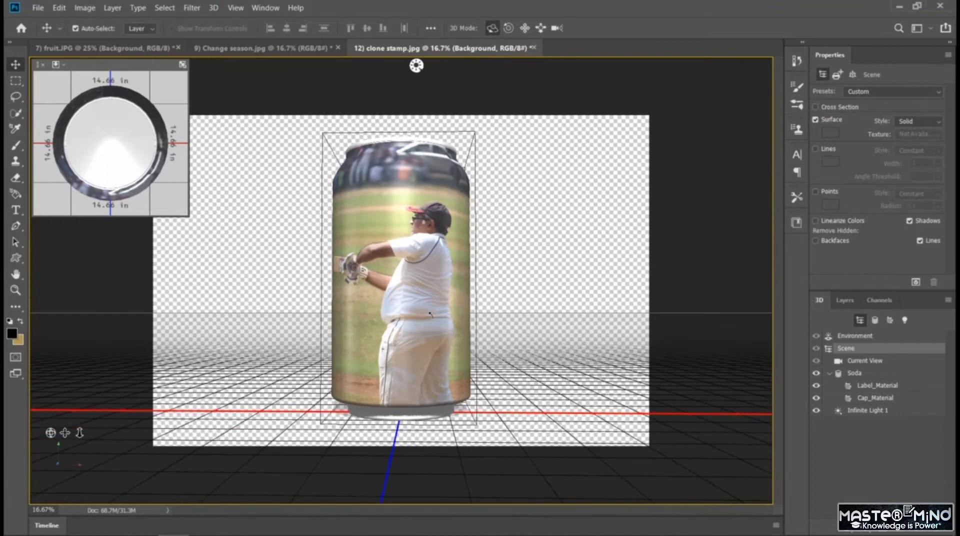
key(ctrl+plus)
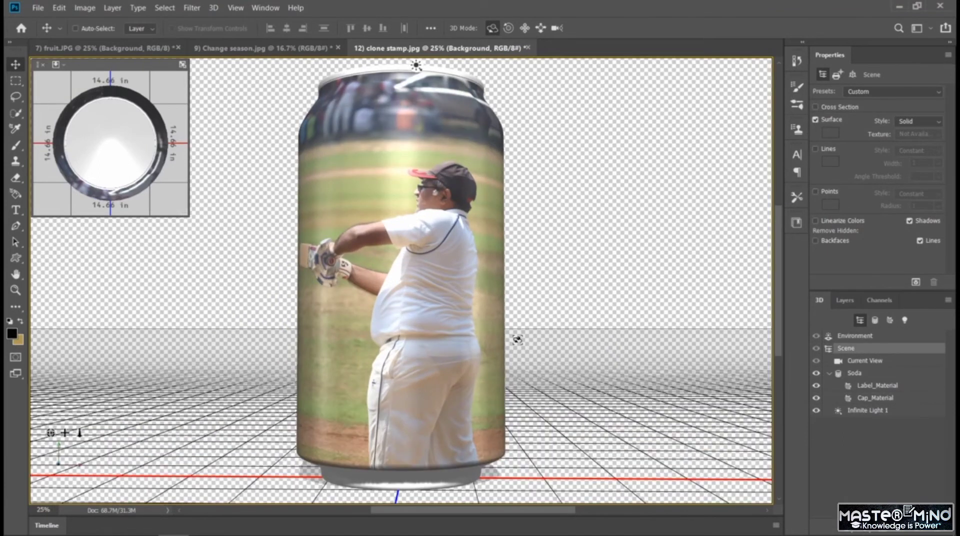
drag(430, 332, 345, 355)
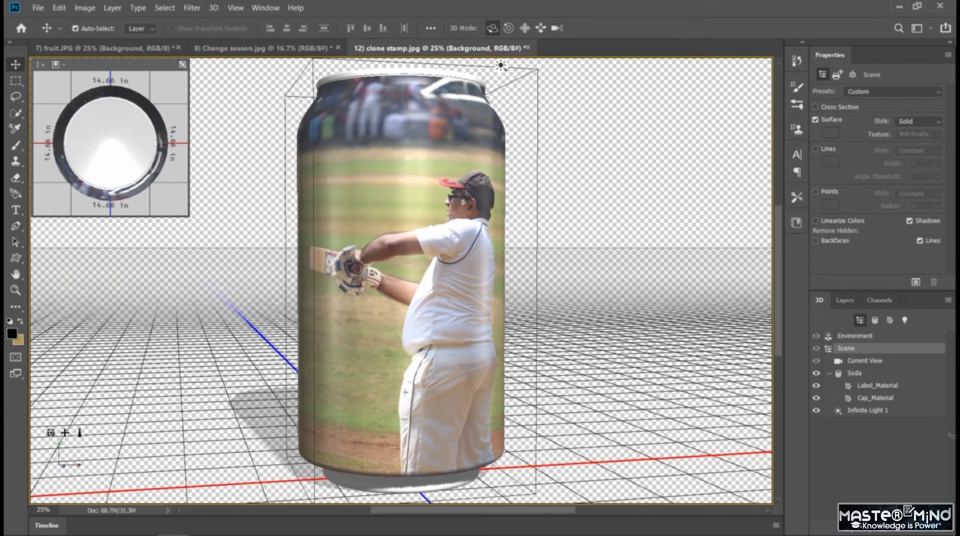
Add a Solid Color fill layer in green 147e09 and place it beneath the 3D can layer.
click(845, 300)
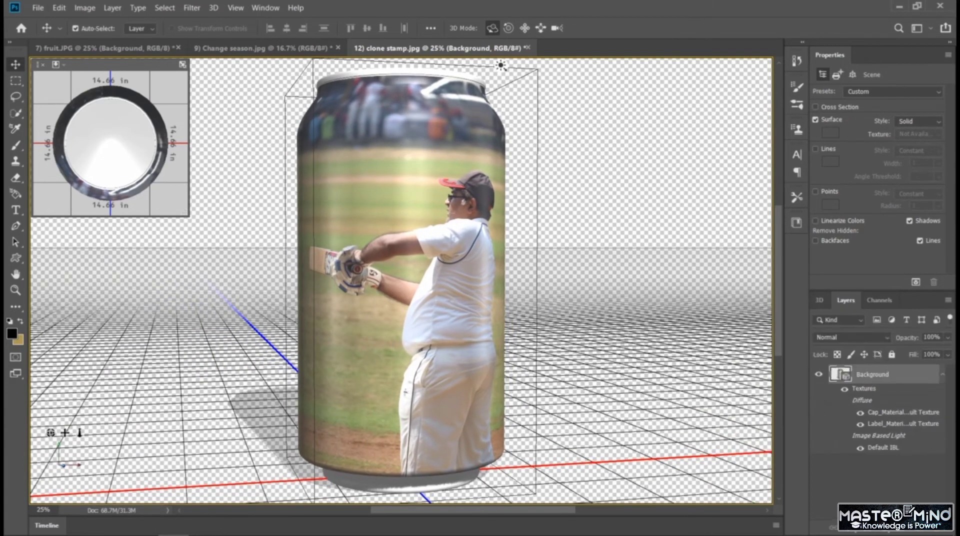
click(886, 532)
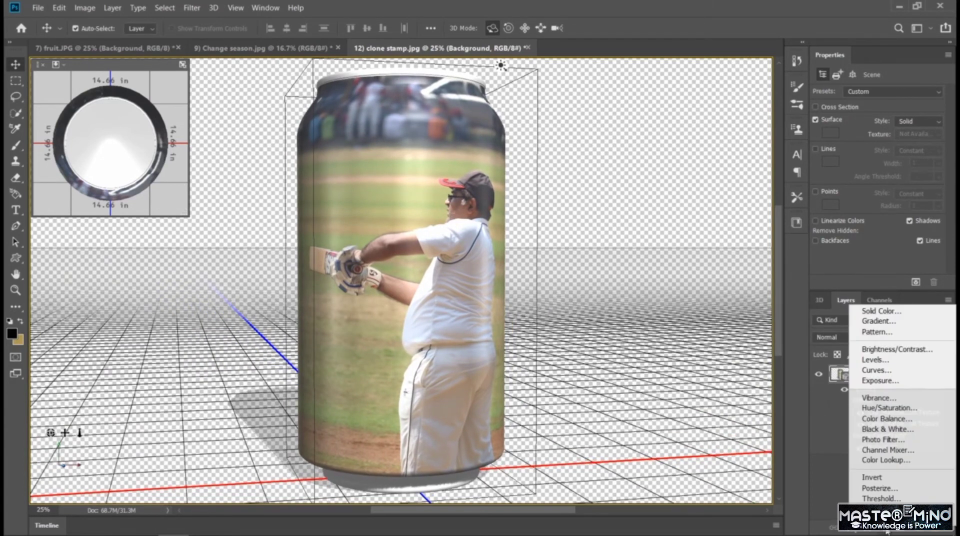
click(896, 312)
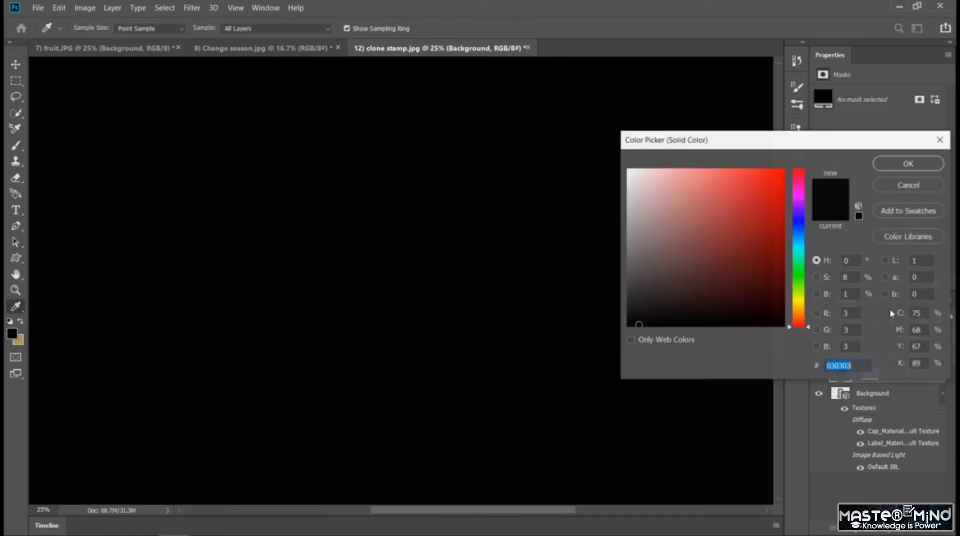
click(802, 278)
click(773, 249)
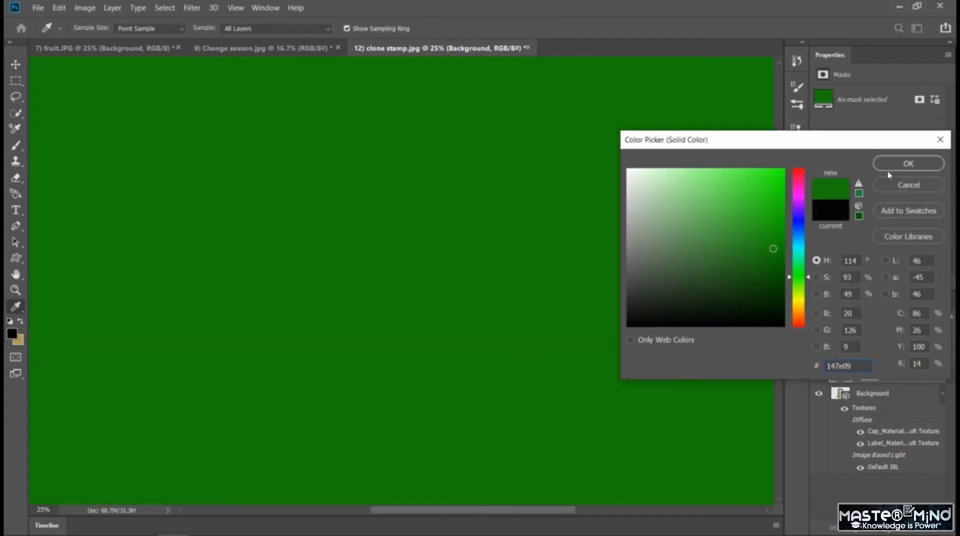
click(901, 163)
drag(844, 378, 846, 488)
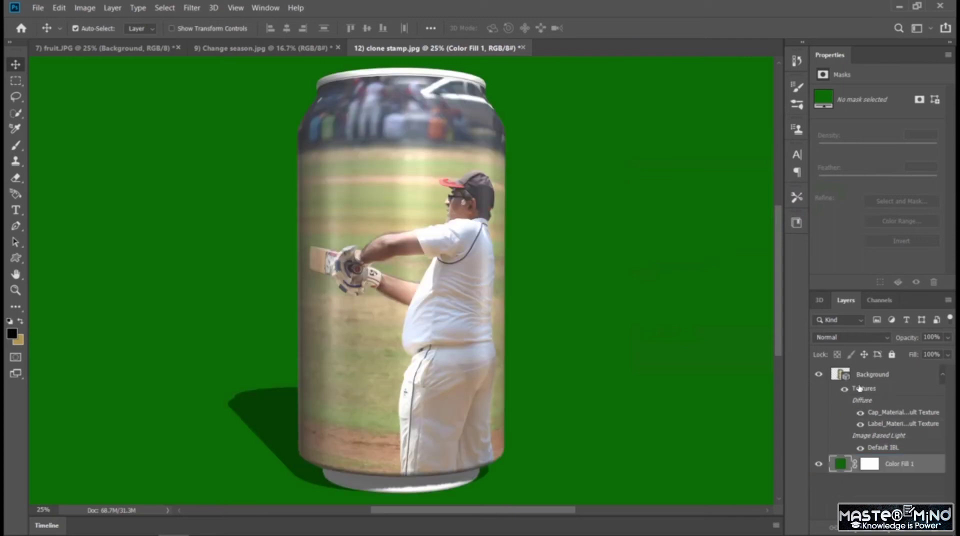
Change the solid color fill behind the can to the lighter green 6ca666.
double_click(843, 464)
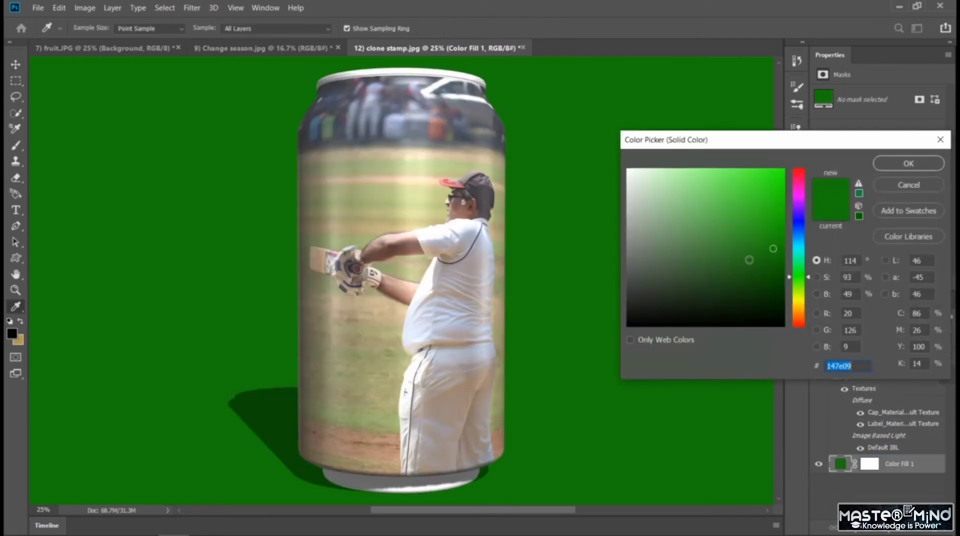
click(731, 232)
click(697, 232)
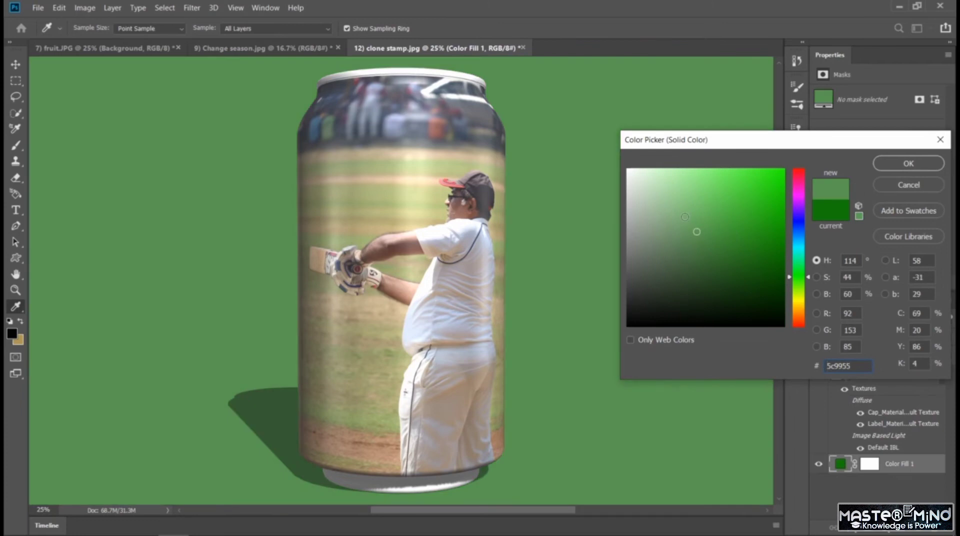
click(686, 216)
click(688, 224)
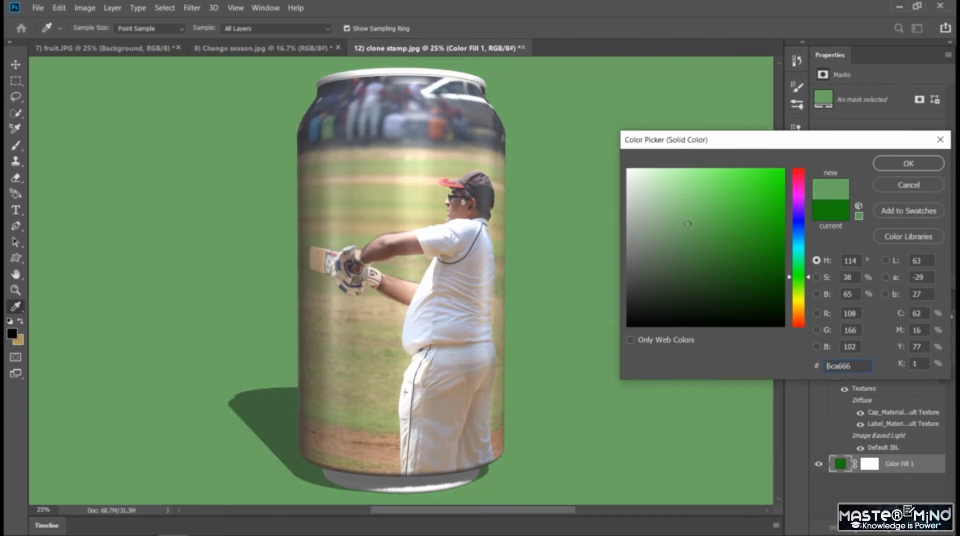
key(v)
click(908, 164)
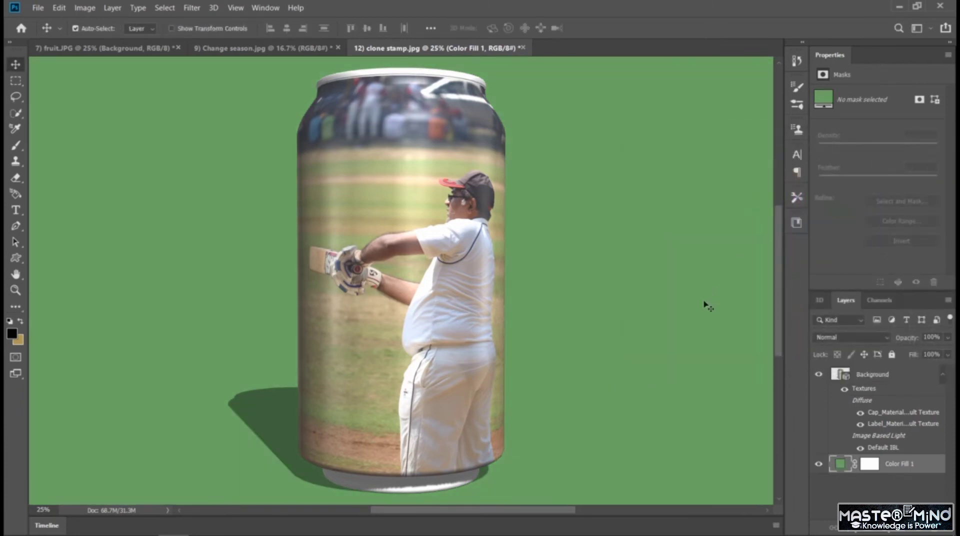
Select the 3D can layer and orbit the camera to a slightly raised angle that shows the shadow behind the can.
mouse_move(376, 345)
mouse_down()
mouse_move(439, 326)
mouse_move(397, 317)
mouse_move(375, 343)
mouse_up()
click(376, 342)
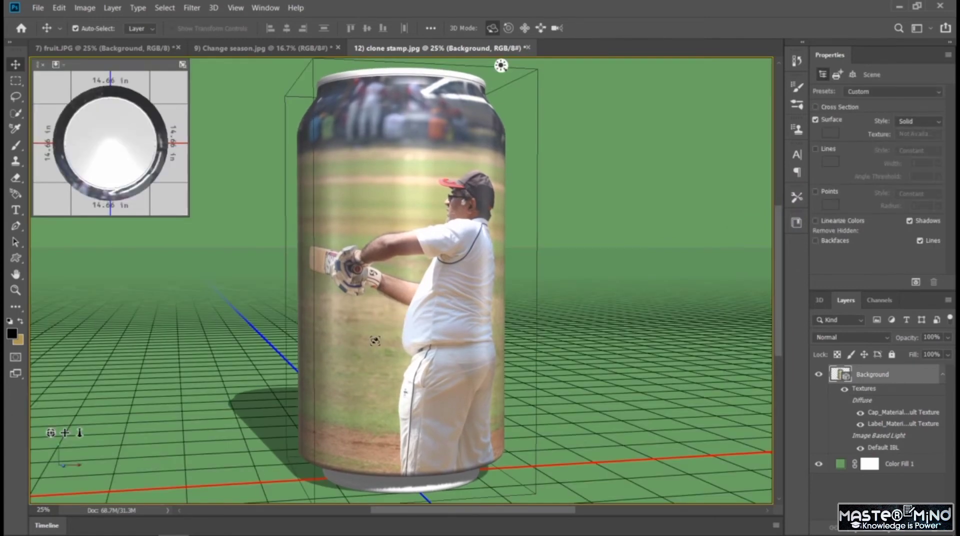
mouse_move(379, 404)
mouse_down()
mouse_move(380, 350)
mouse_move(365, 409)
mouse_move(400, 385)
mouse_move(436, 405)
mouse_move(363, 410)
mouse_up()
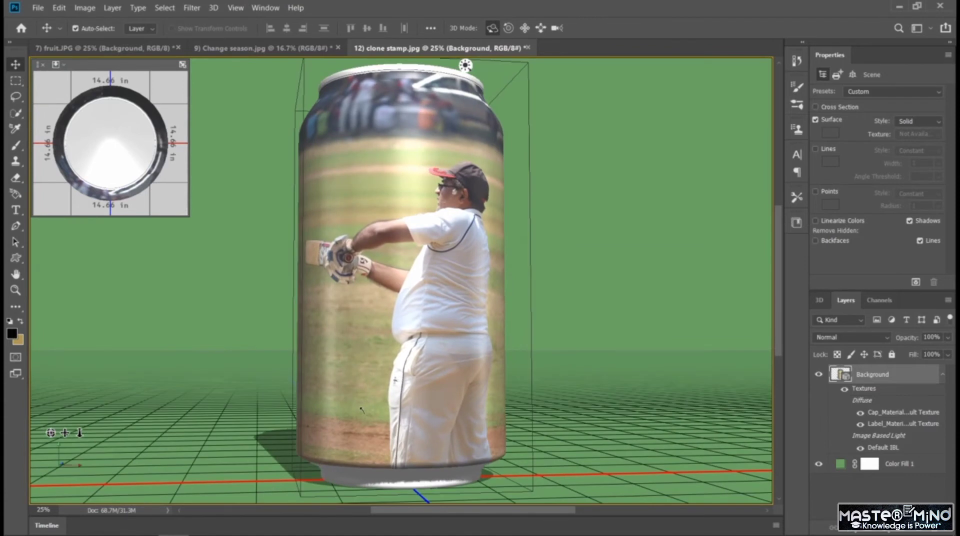
mouse_move(364, 409)
mouse_down()
mouse_move(329, 413)
mouse_move(366, 414)
mouse_up()
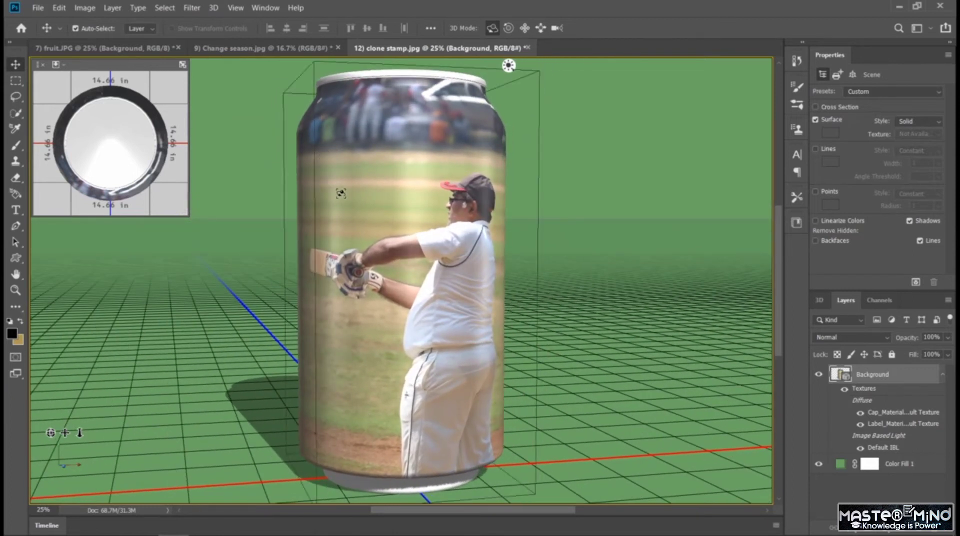
Compare the finished soda cans in the fruit.JPG and clone stamp.jpg documents.
click(156, 53)
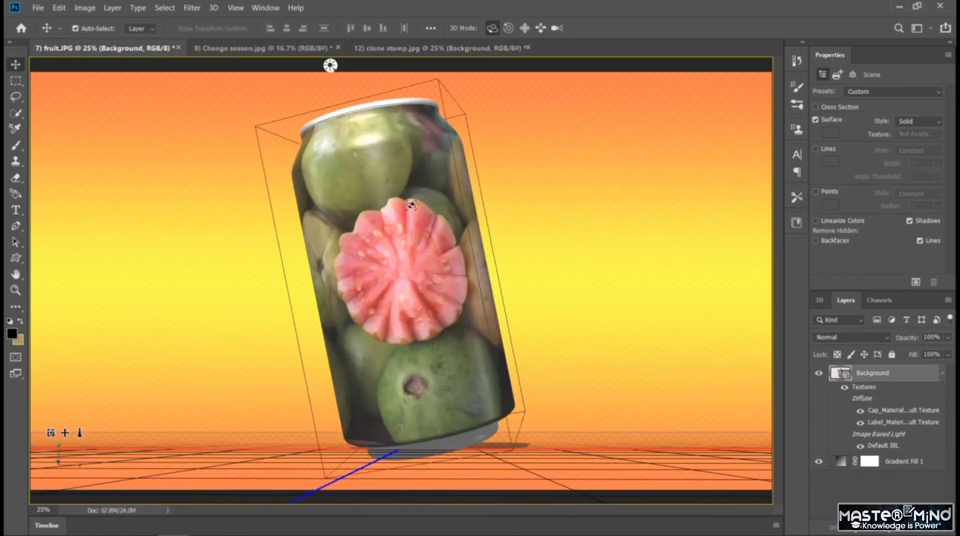
click(453, 50)
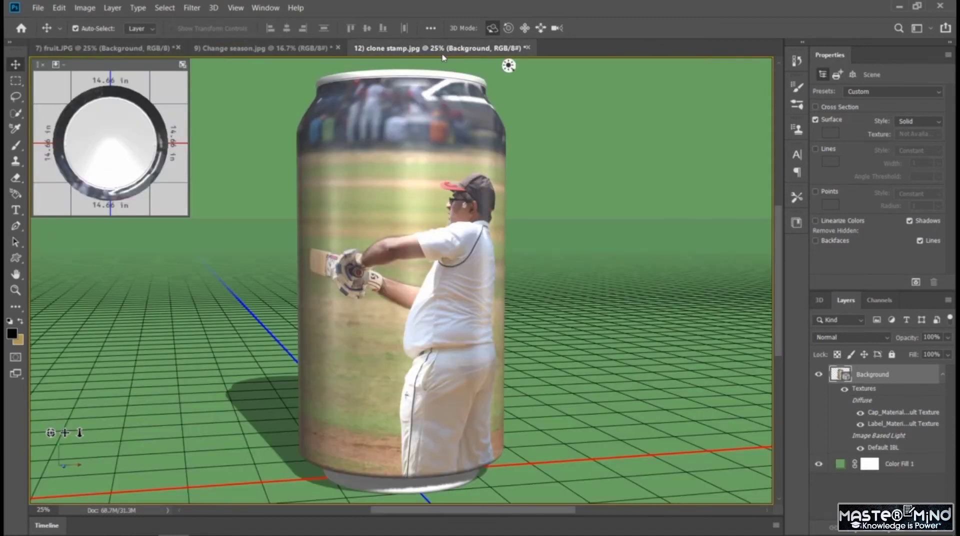
click(72, 54)
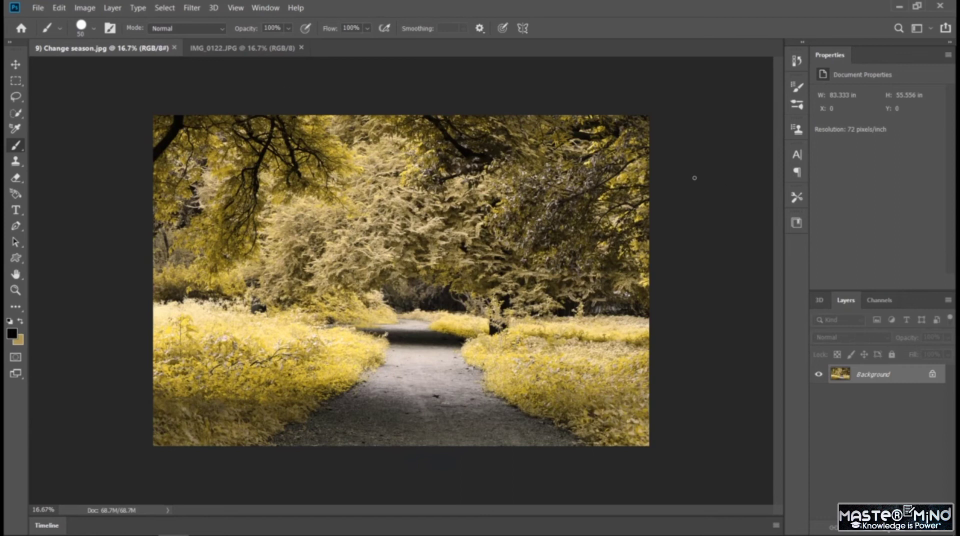
Try a Donut mesh preset on the photo layer of Change season.jpg and view it in the 3D scene.
click(16, 64)
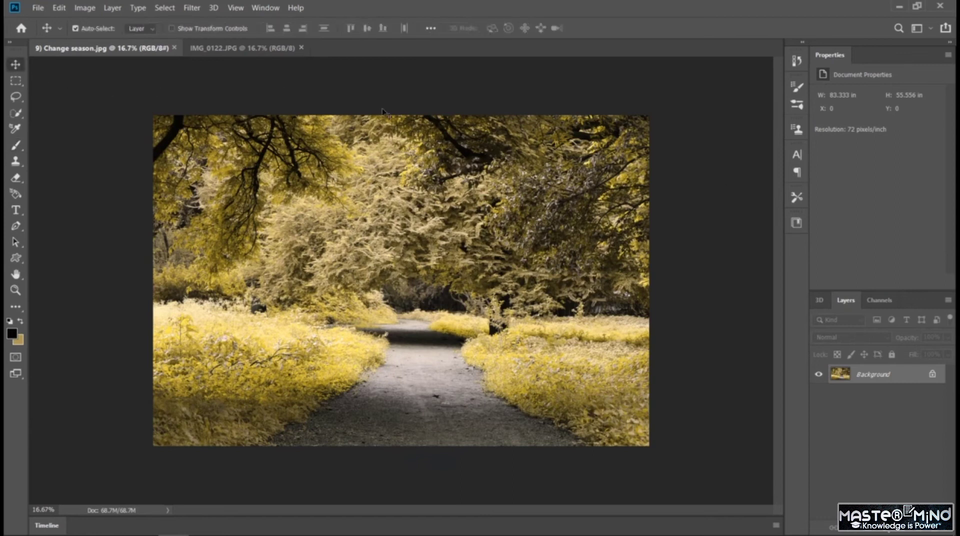
click(214, 8)
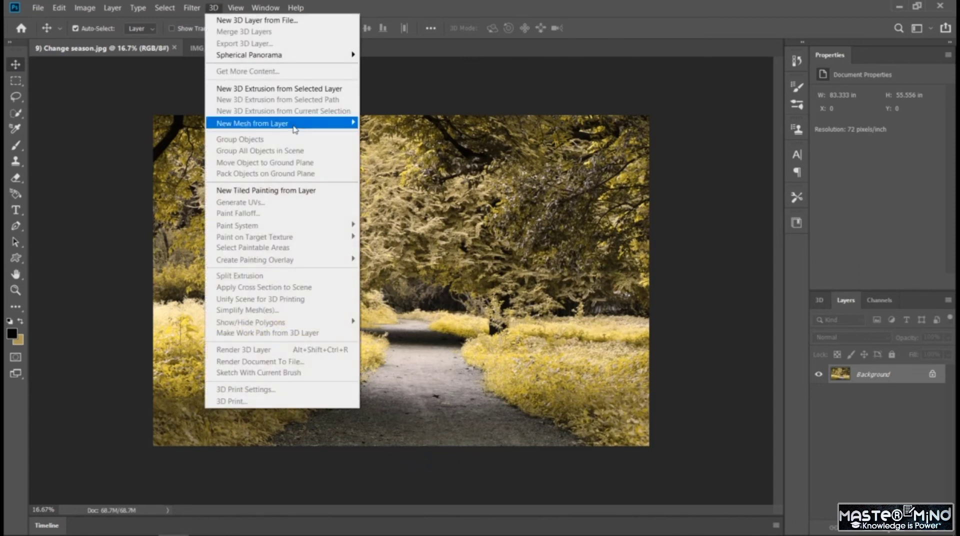
mouse_move(345, 123)
mouse_move(380, 135)
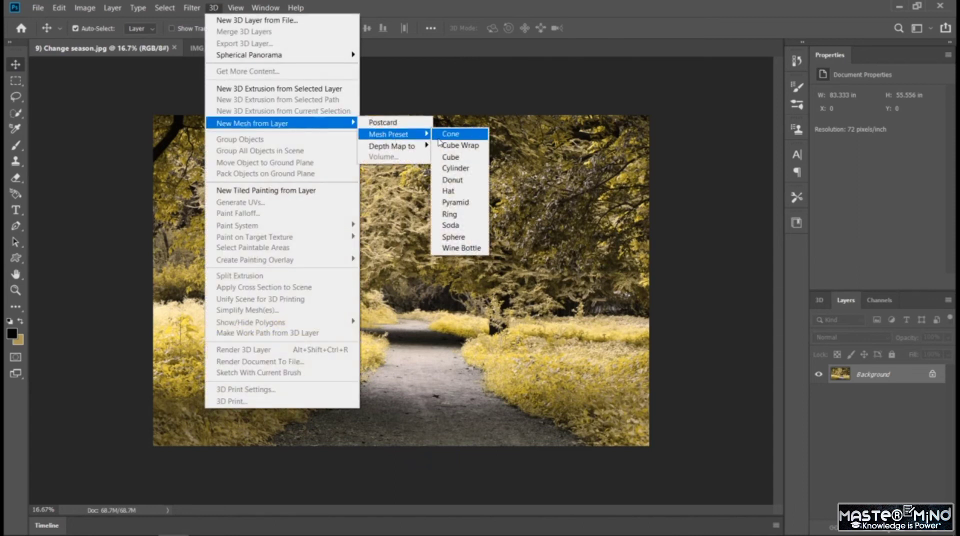
click(453, 180)
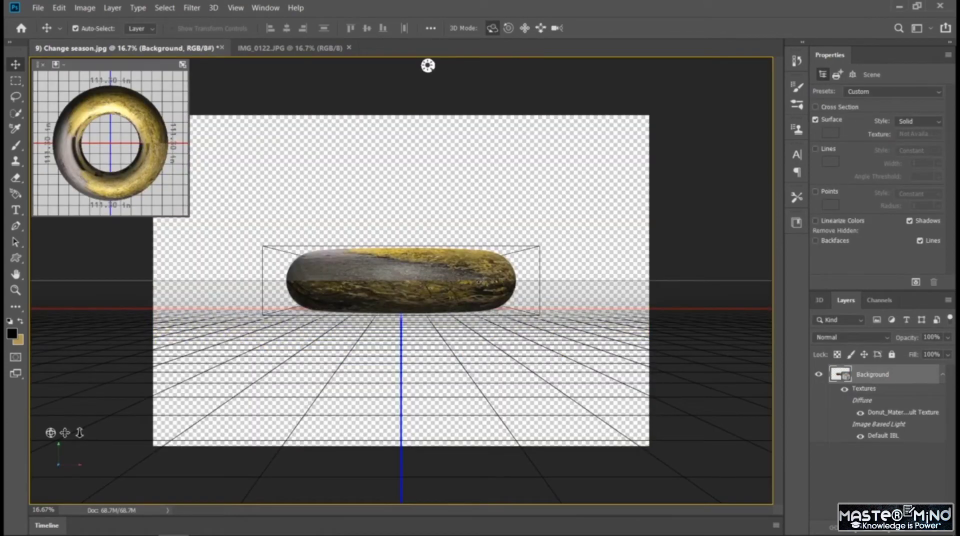
drag(475, 265, 415, 385)
drag(423, 338, 424, 314)
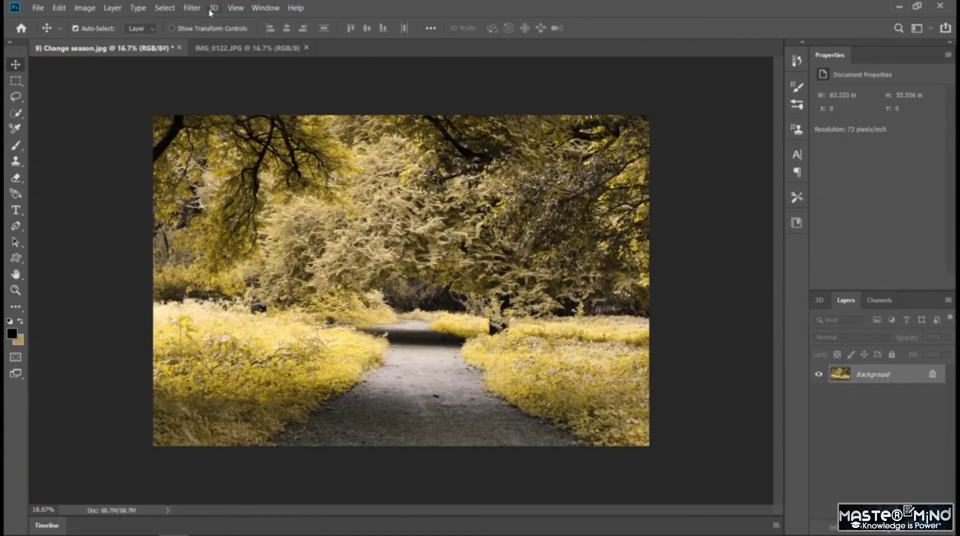
Create a Cone mesh preset from the photo layer of Change season.jpg.
click(213, 7)
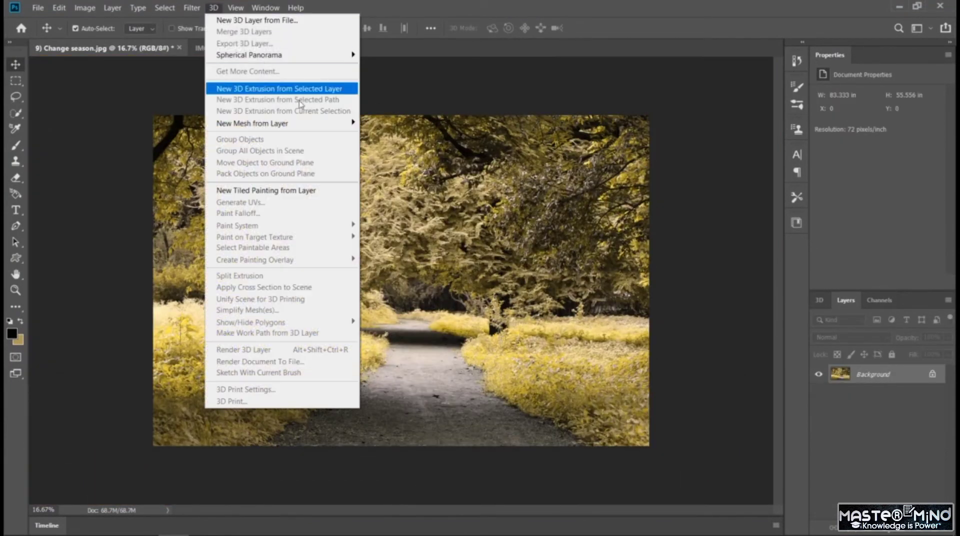
mouse_move(314, 124)
mouse_move(373, 134)
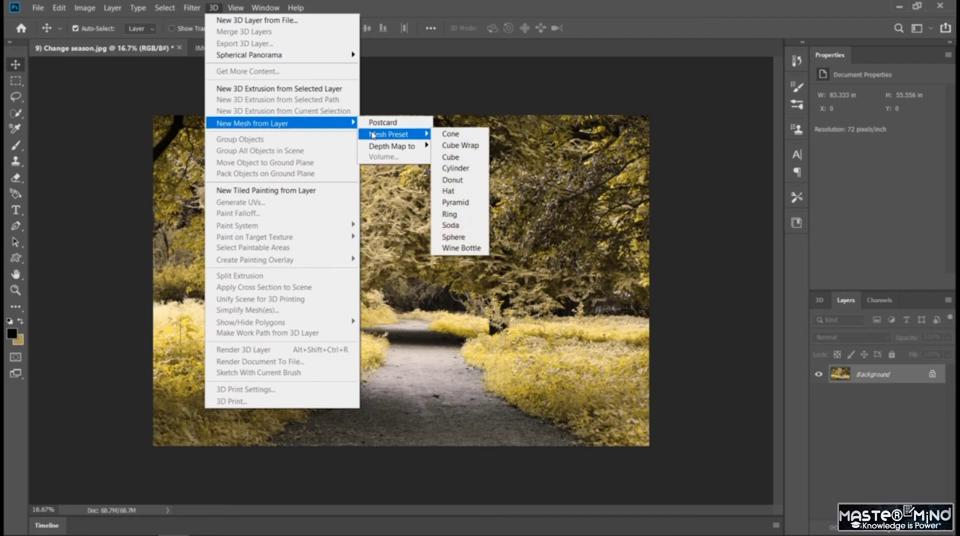
click(465, 144)
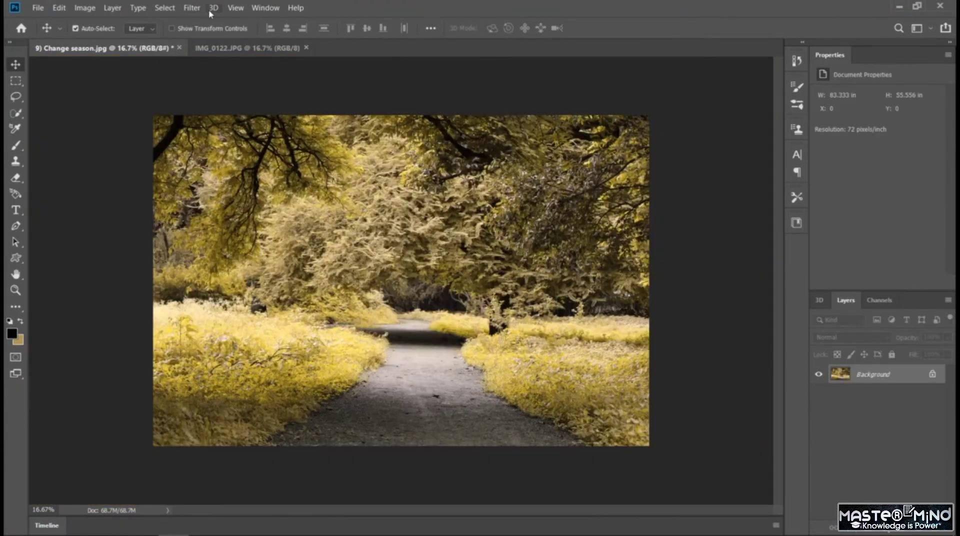
Create a Hat mesh preset from the photo layer of Change season.jpg.
click(211, 10)
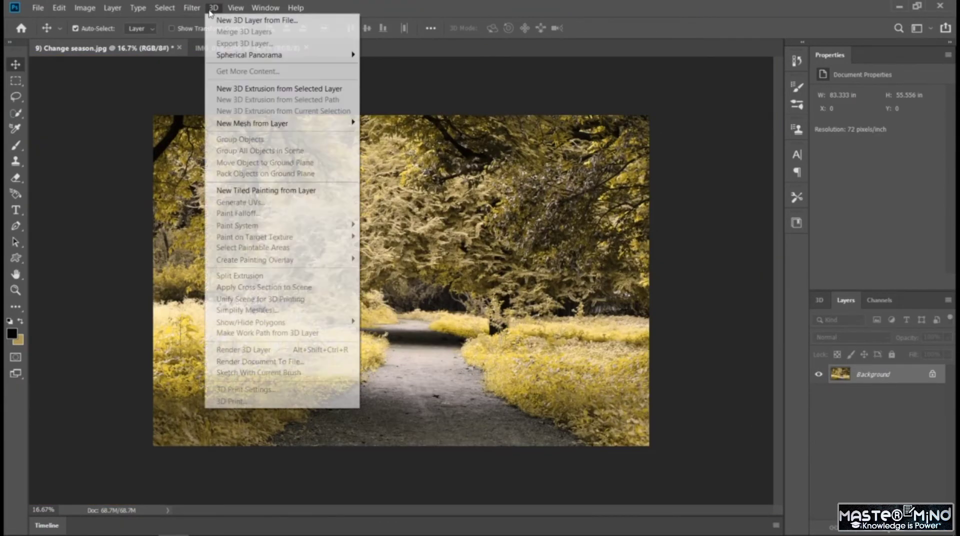
mouse_move(330, 129)
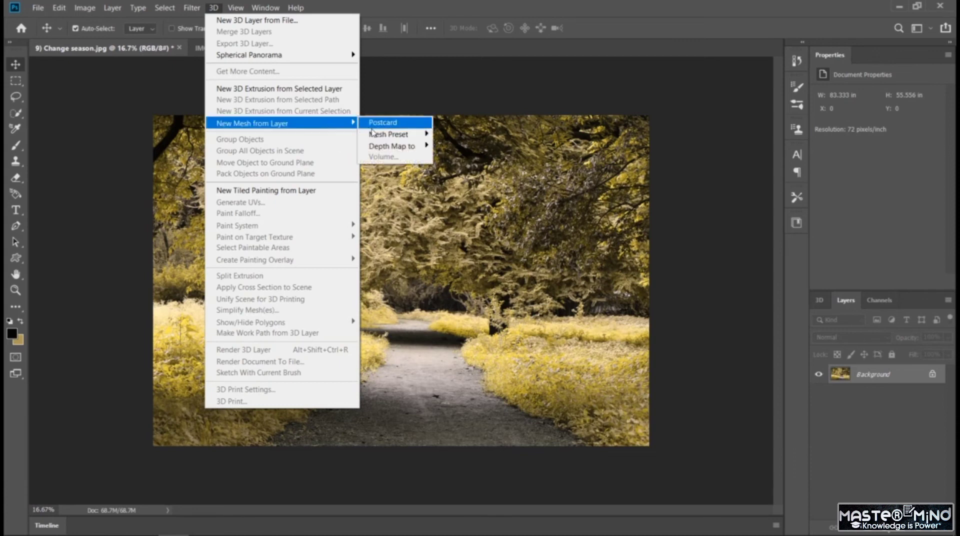
mouse_move(395, 134)
click(469, 189)
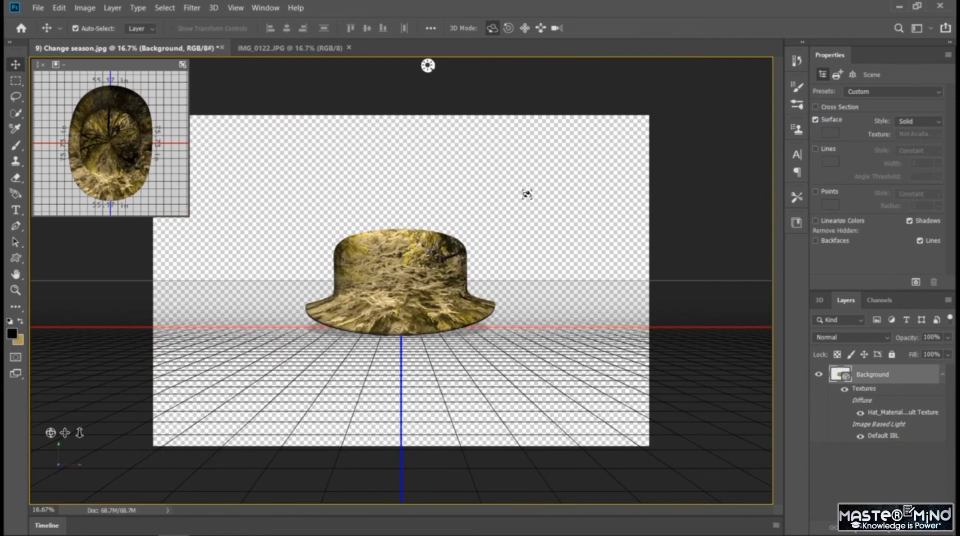
Orbit the 3D camera around the hat to a raised, turned angle showing its crown and the shadow behind it.
key(ctrl+plus)
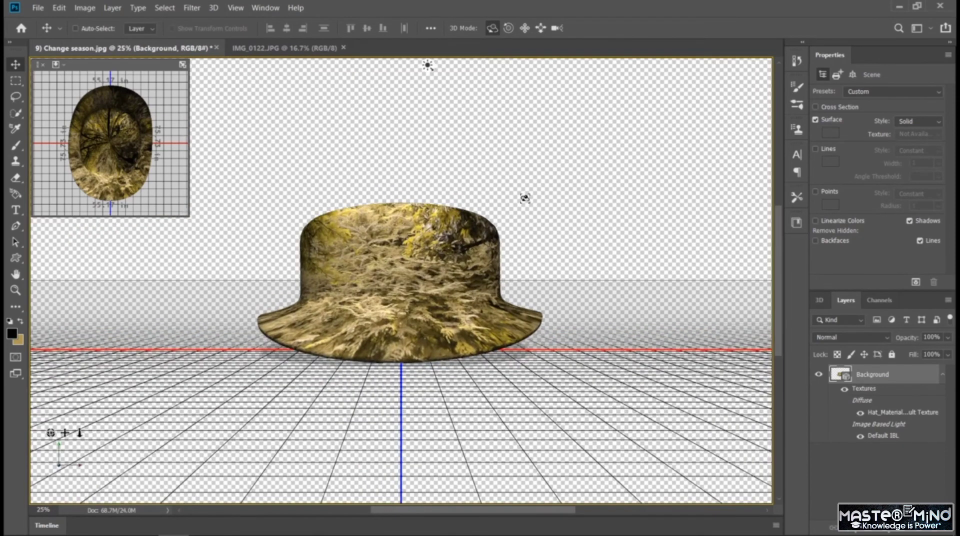
drag(470, 282, 319, 304)
drag(342, 215, 493, 272)
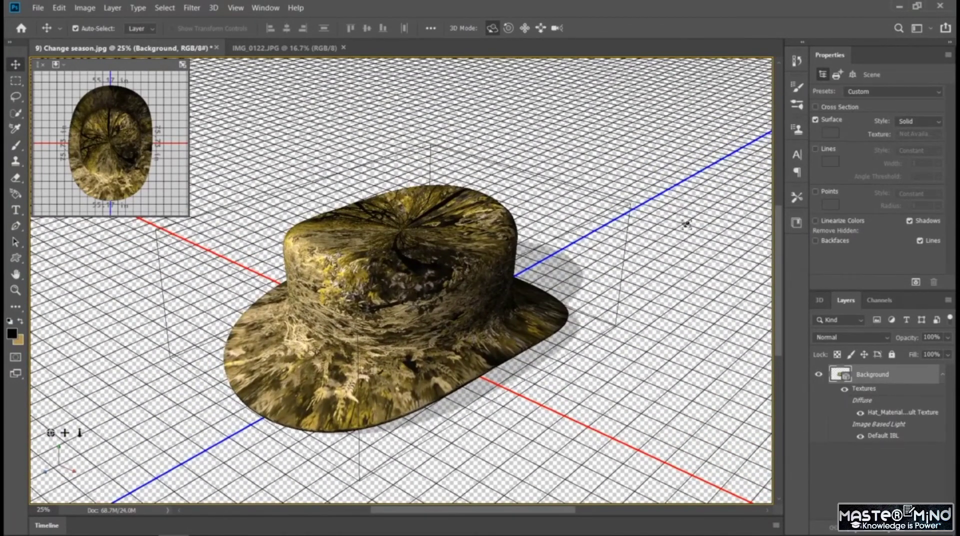
drag(779, 284, 780, 297)
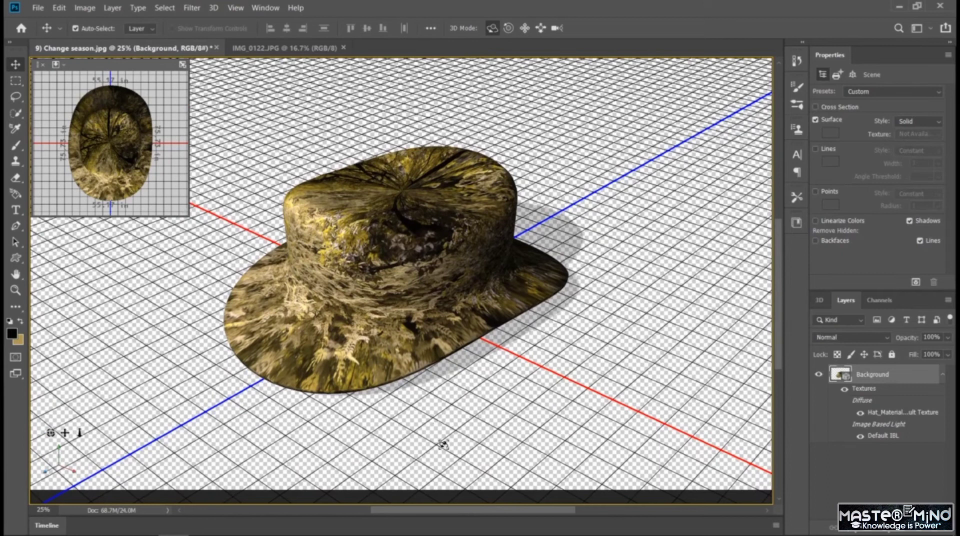
drag(452, 510, 448, 509)
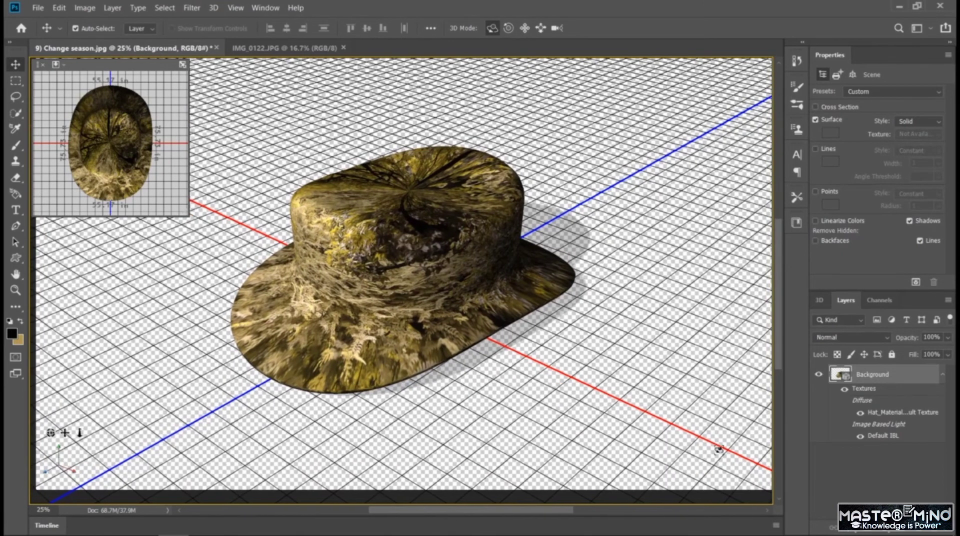
drag(421, 243, 520, 280)
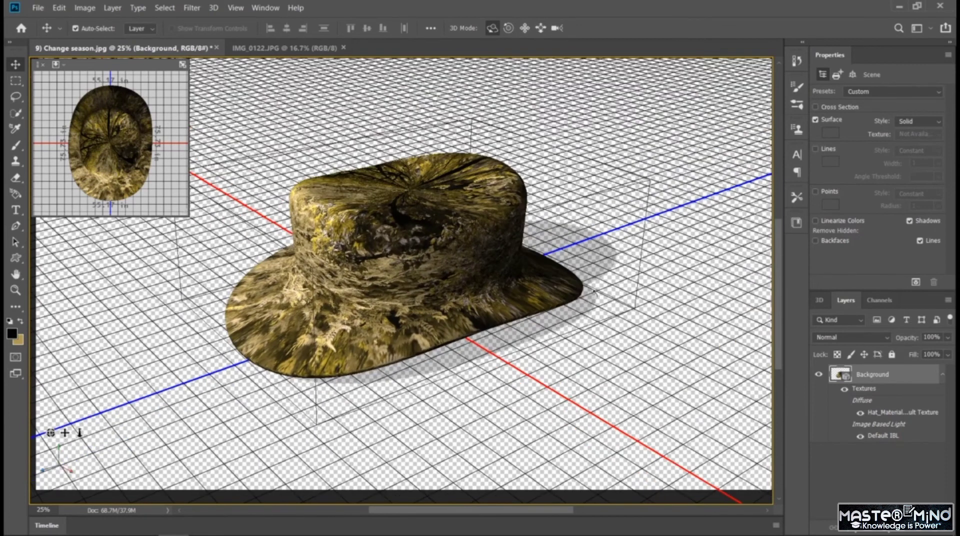
Add a near-black 030303 solid color fill layer and place it below the 3D hat layer.
click(892, 480)
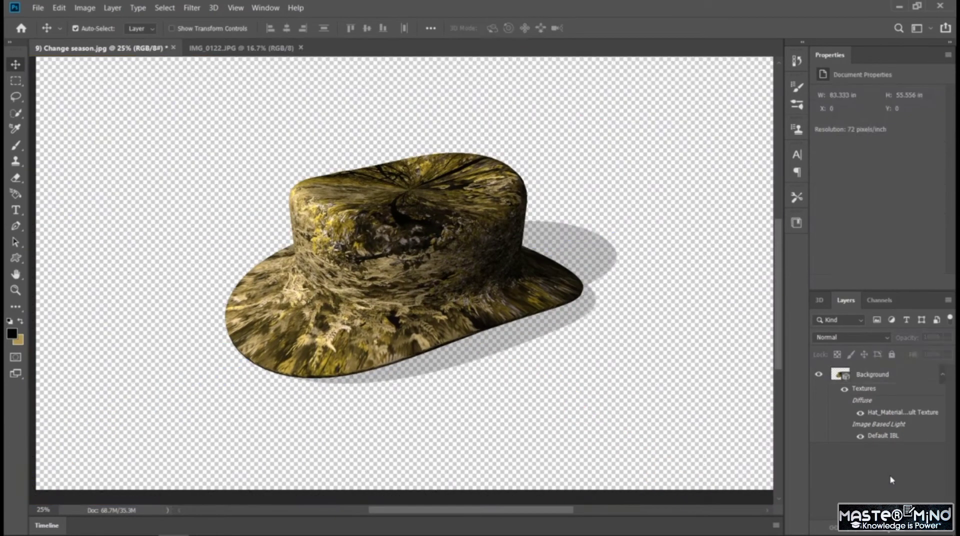
click(887, 532)
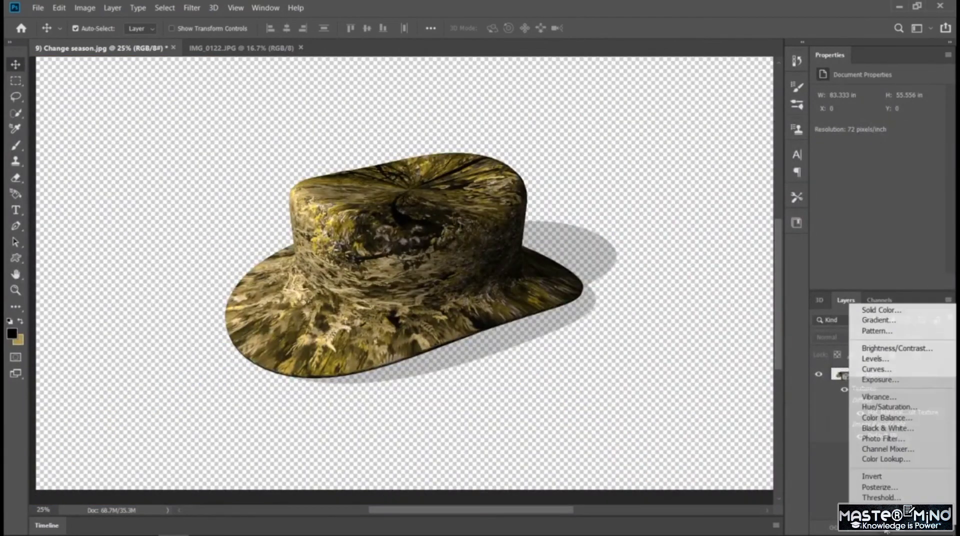
click(881, 307)
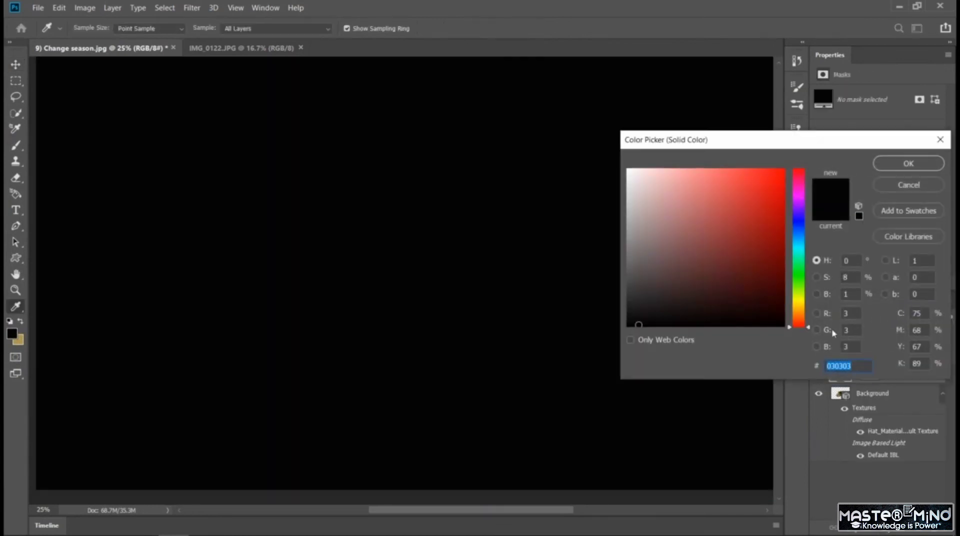
click(908, 165)
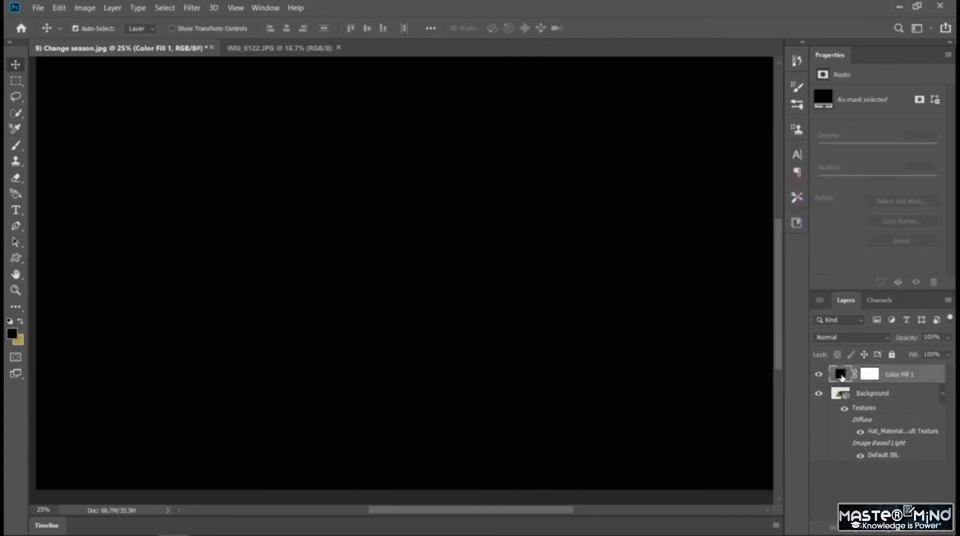
drag(842, 378, 846, 469)
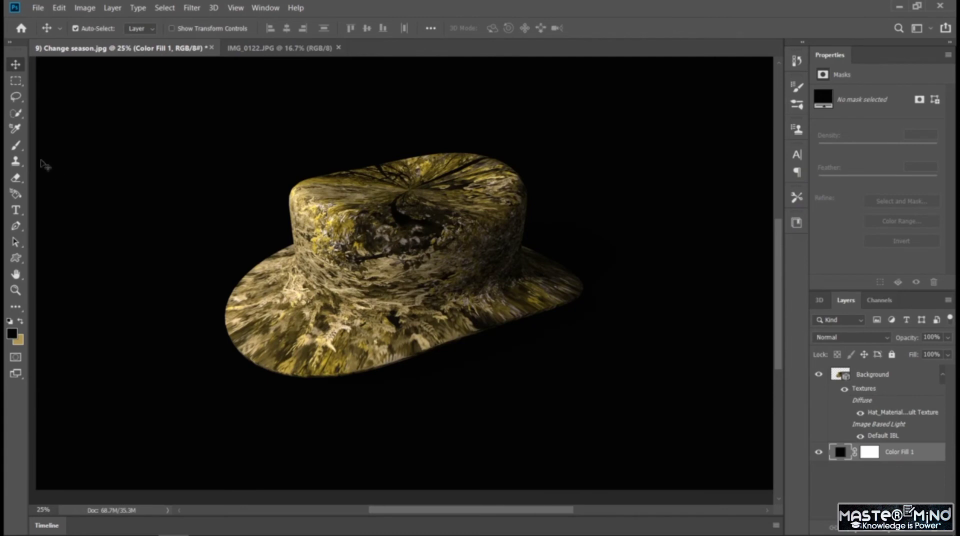
Sample various colors from the hat for the background fill layer and set it to the dark brown 25200a.
click(16, 130)
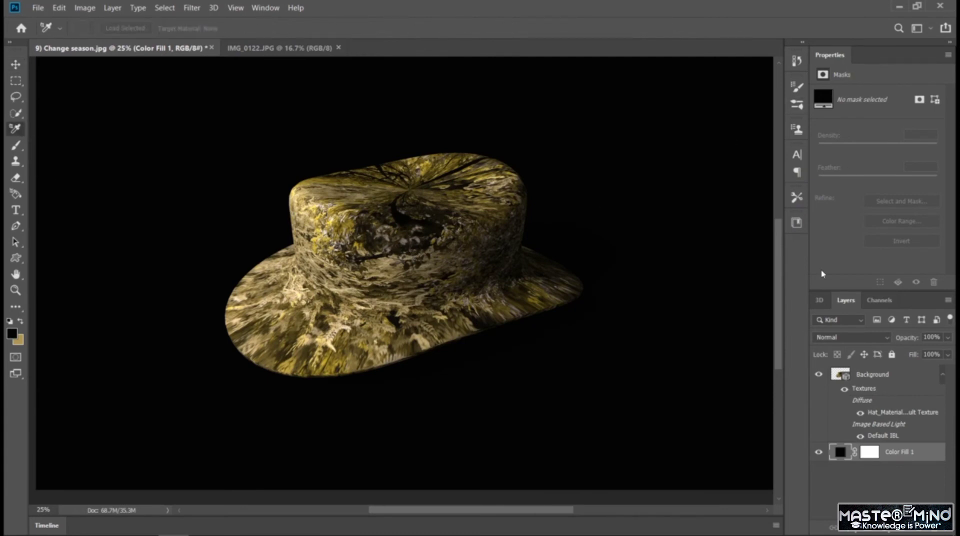
double_click(844, 455)
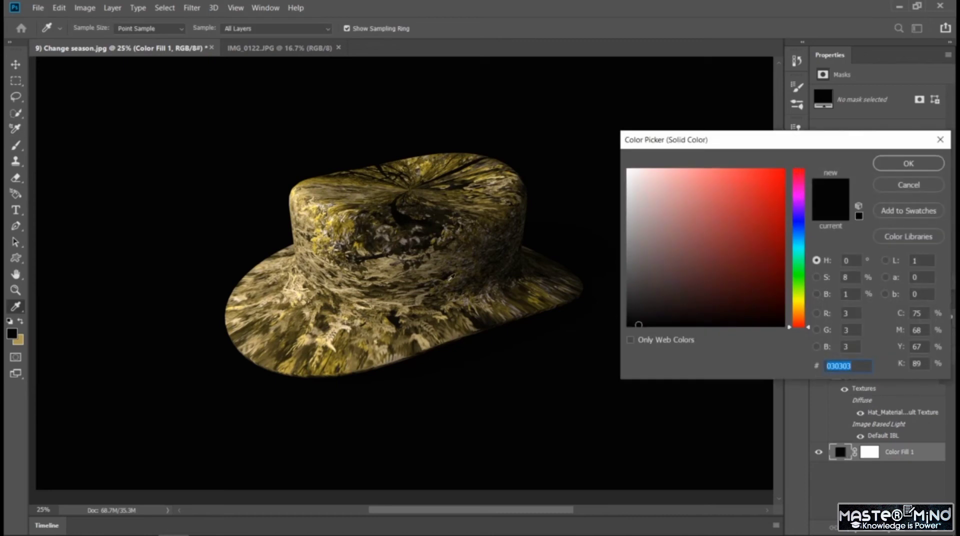
click(719, 258)
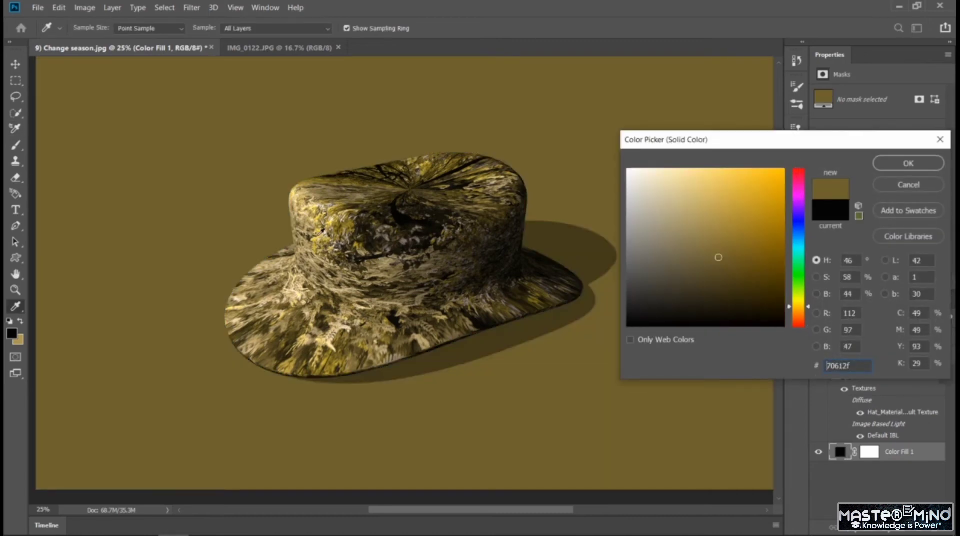
click(315, 240)
click(324, 233)
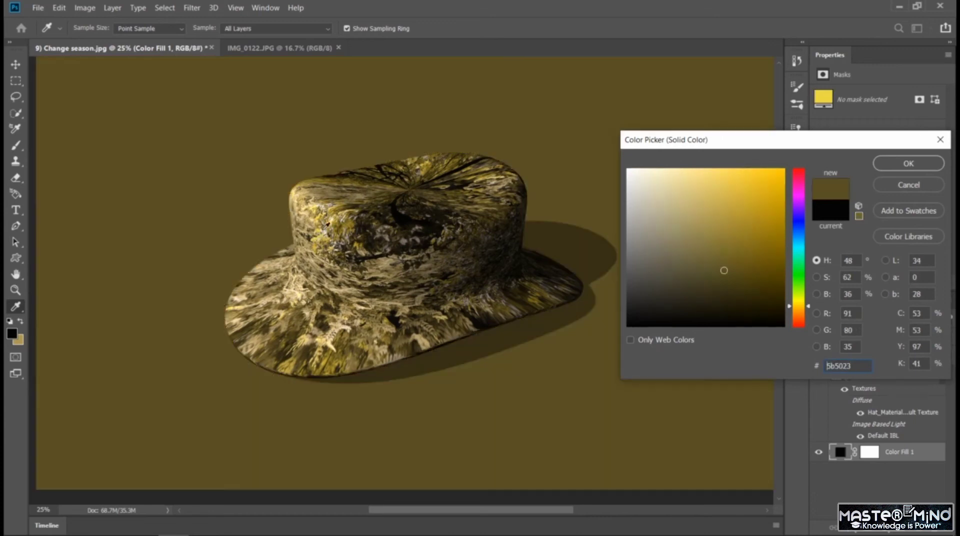
click(386, 224)
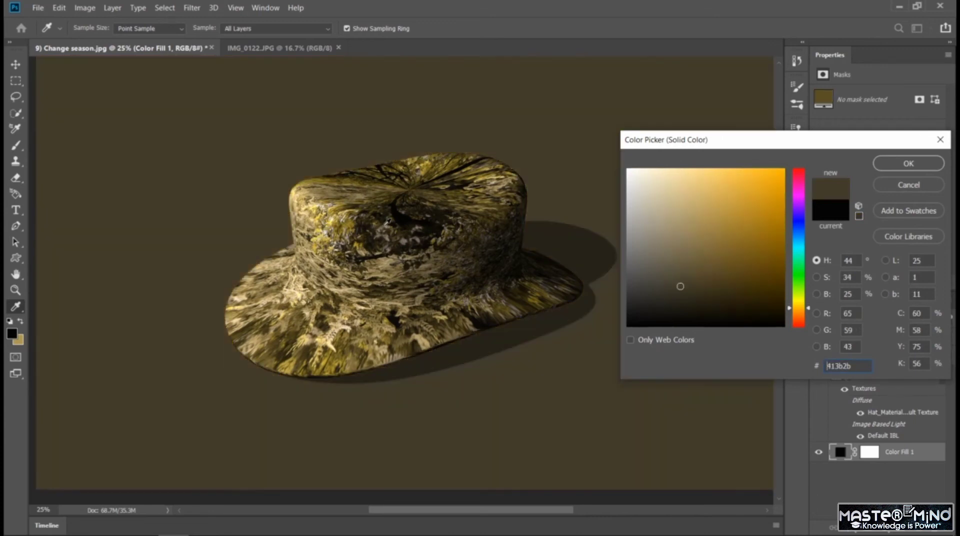
click(403, 215)
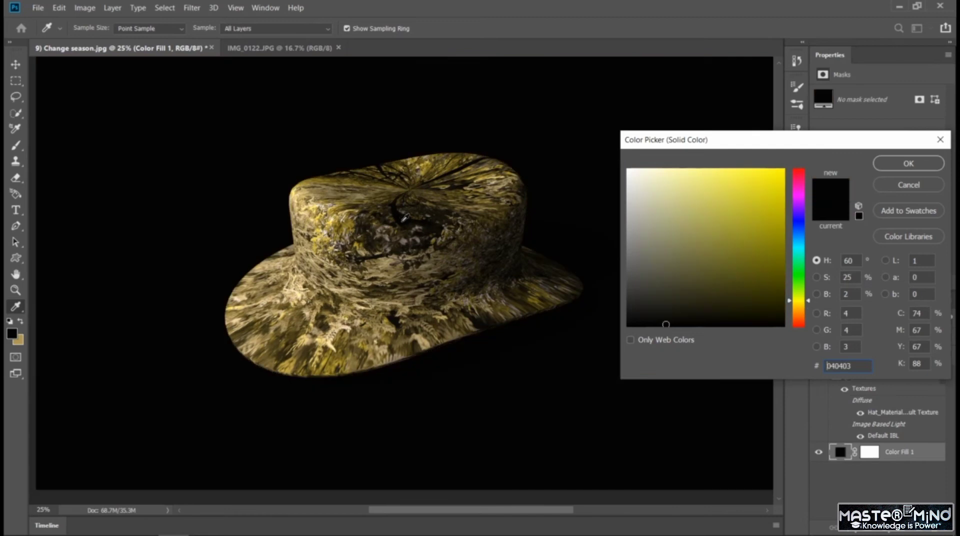
click(408, 230)
click(406, 244)
click(406, 271)
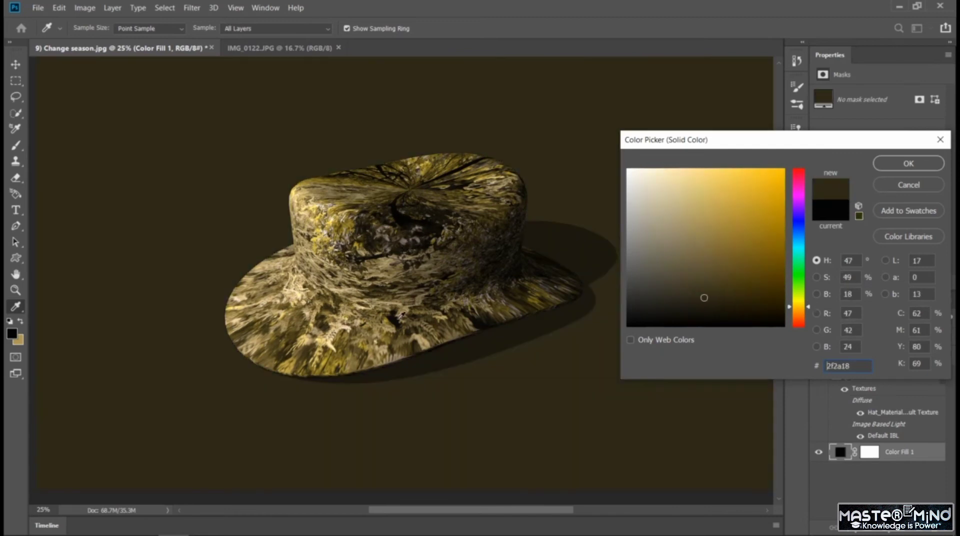
click(395, 321)
click(372, 333)
click(363, 333)
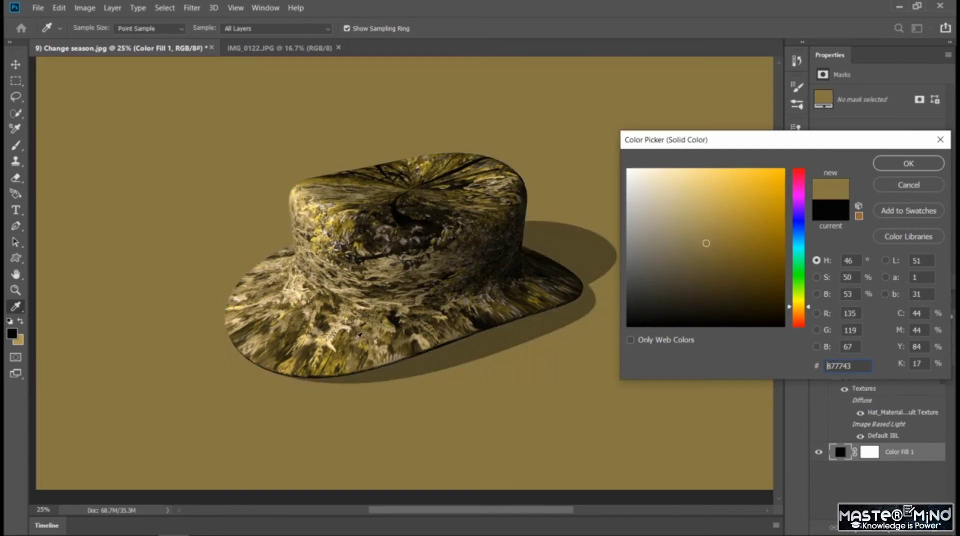
click(349, 354)
click(393, 283)
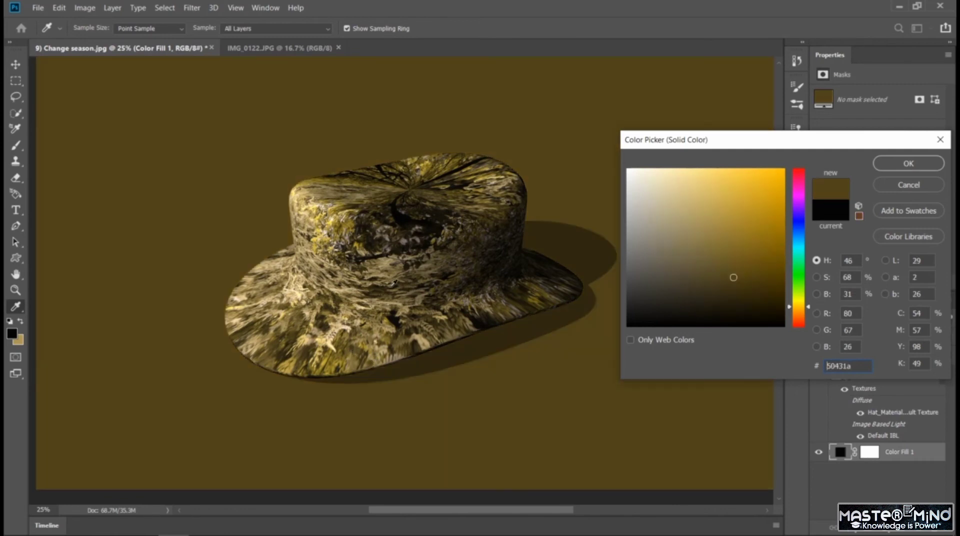
click(369, 232)
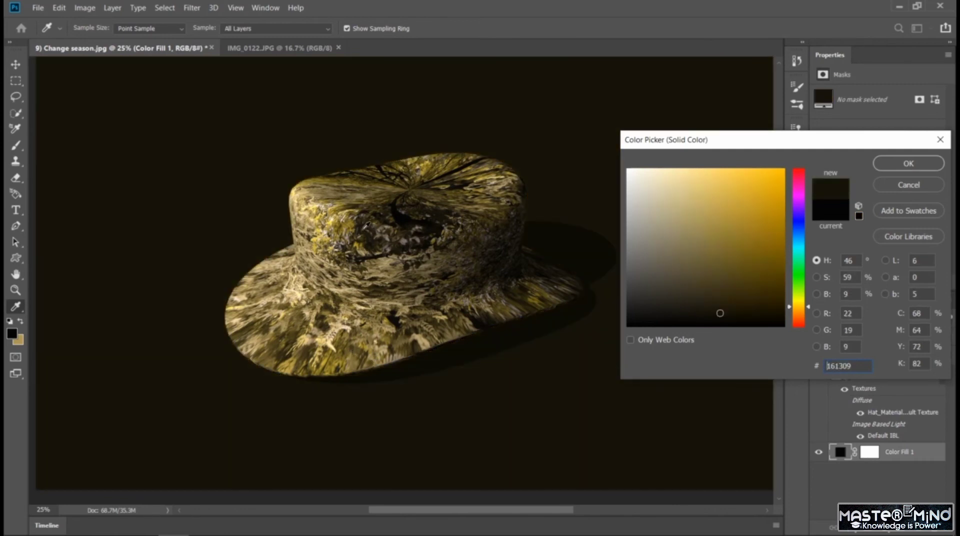
click(361, 226)
click(351, 242)
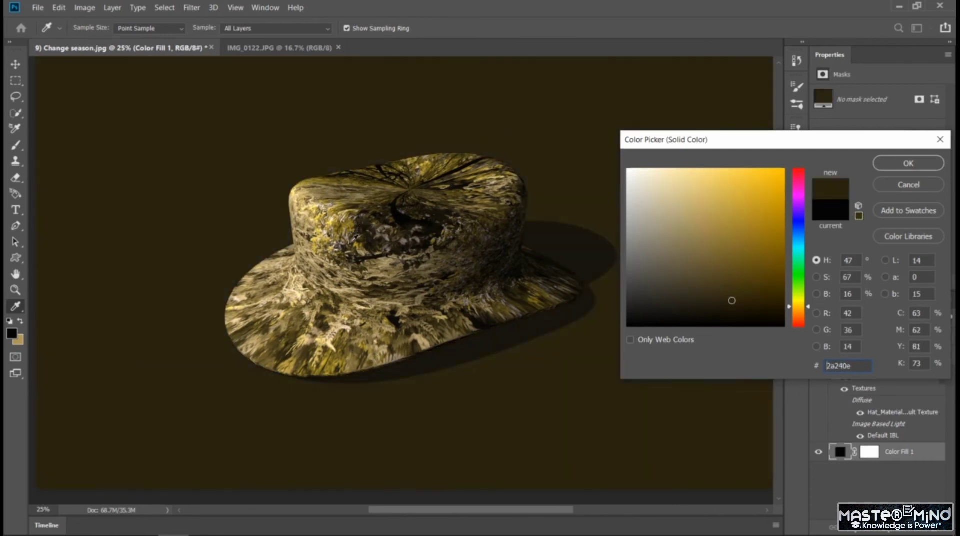
click(368, 235)
click(376, 234)
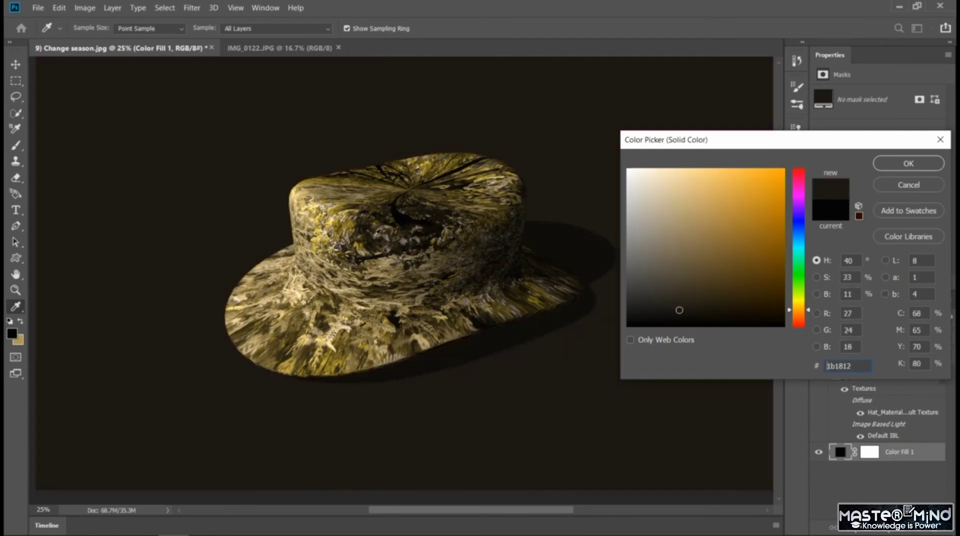
click(379, 238)
click(394, 214)
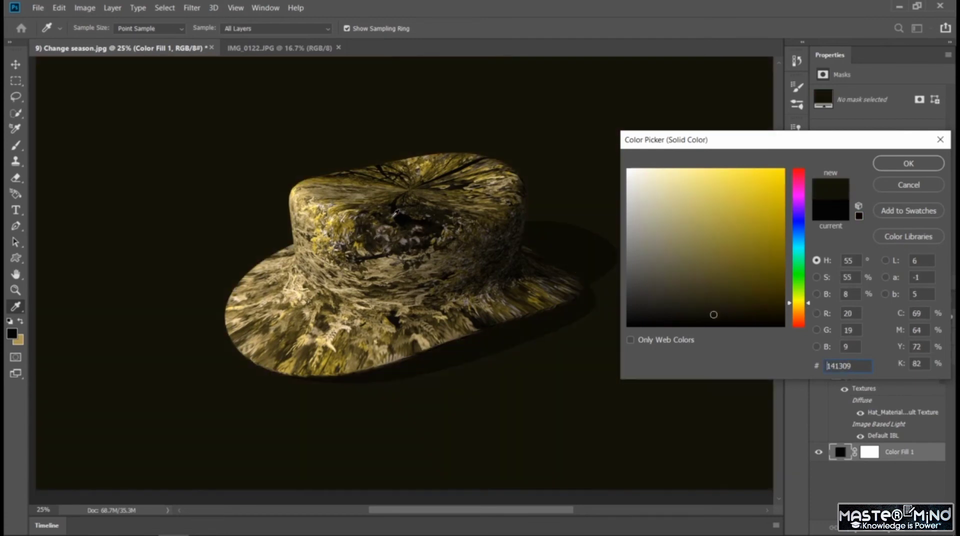
click(389, 214)
click(376, 215)
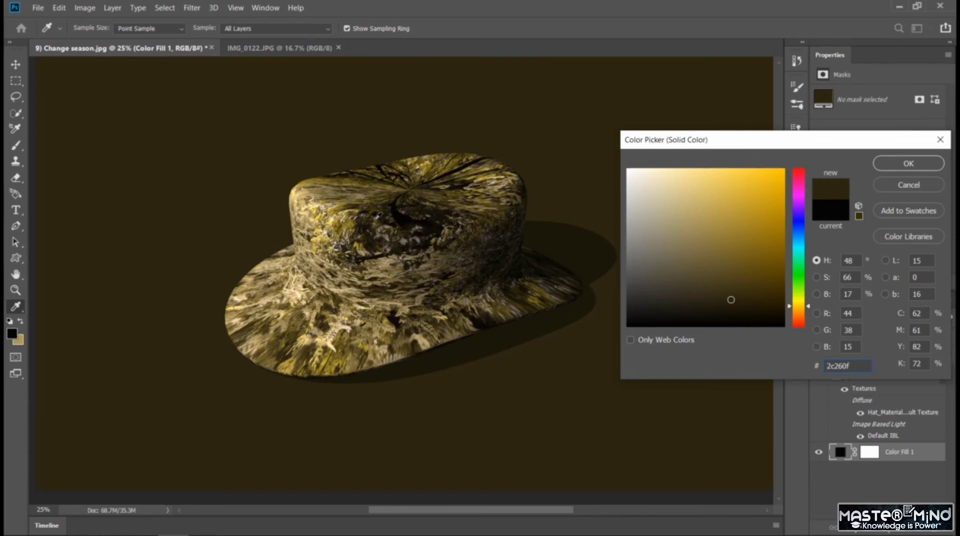
click(400, 229)
click(412, 229)
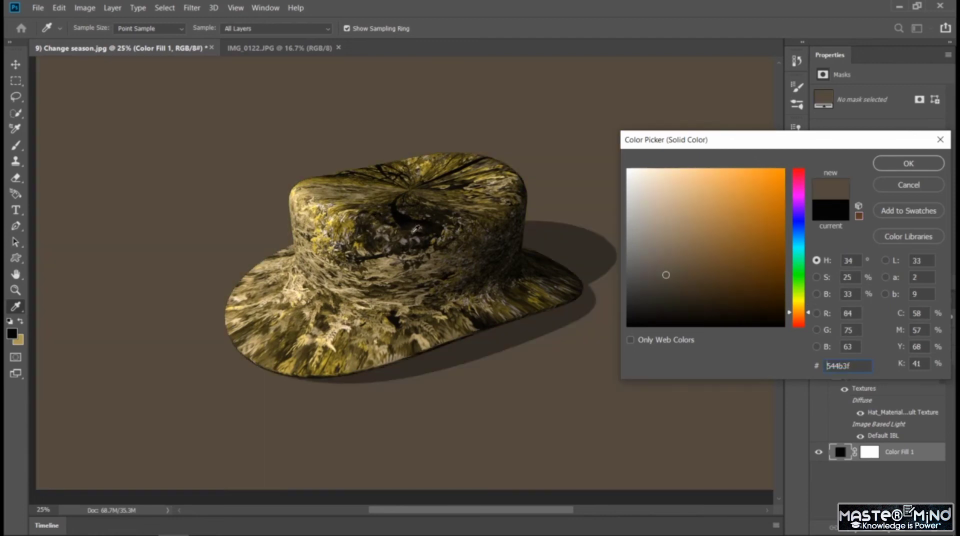
click(410, 232)
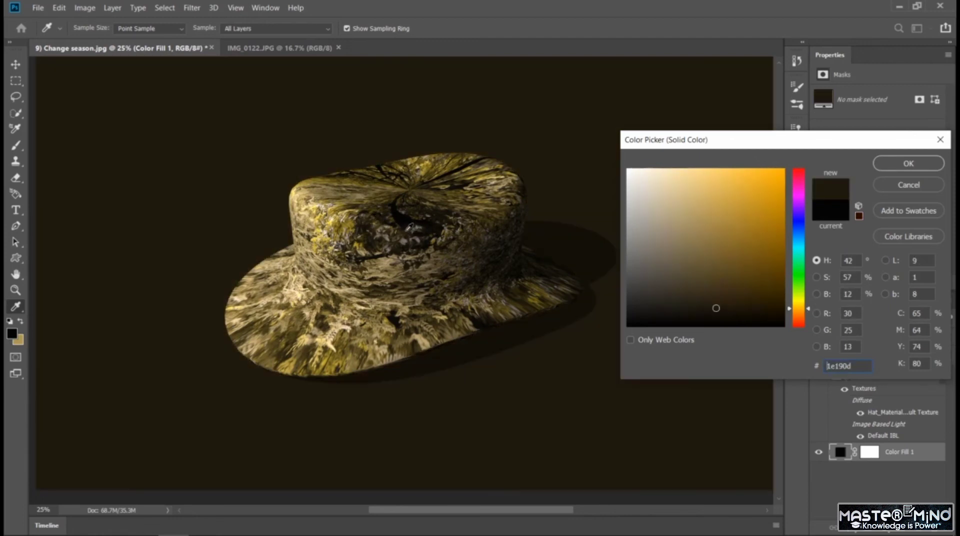
click(403, 229)
click(394, 228)
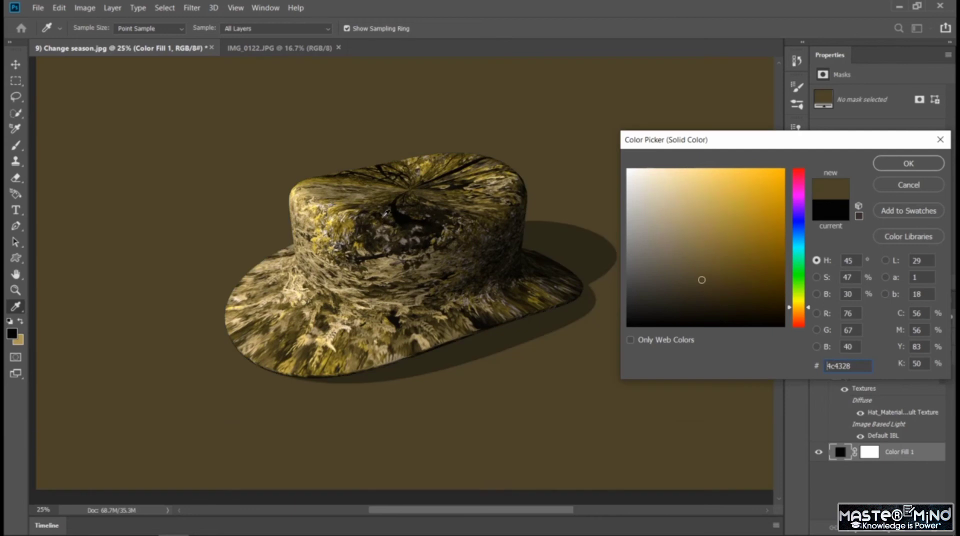
click(381, 212)
click(375, 216)
click(373, 218)
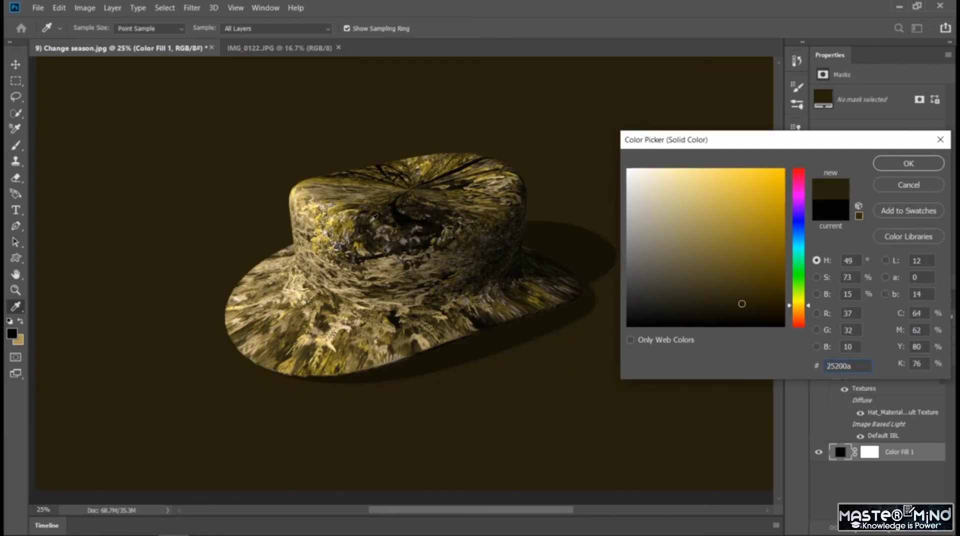
click(921, 164)
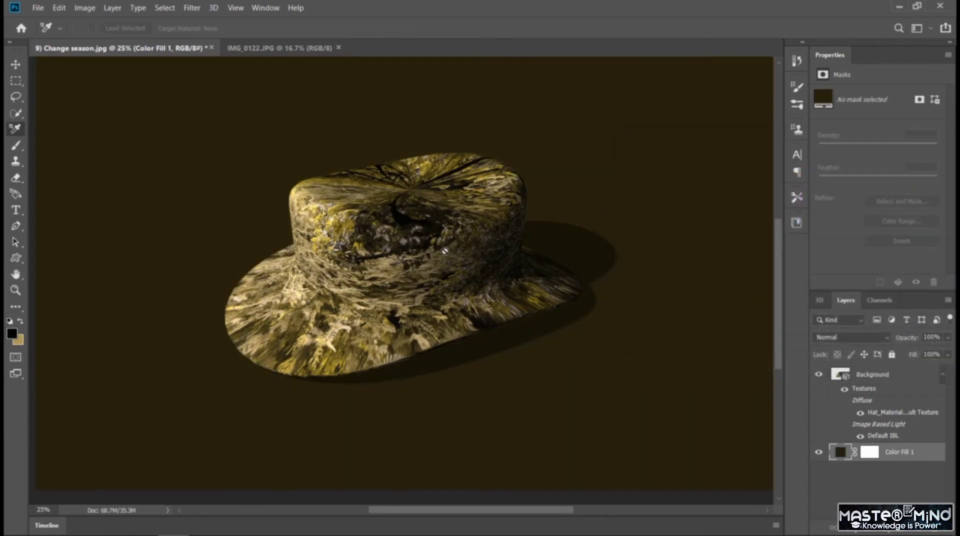
Select the hat mesh in the 3D layer, raise it above the ground plane and shift it along the X and Z axes.
click(820, 301)
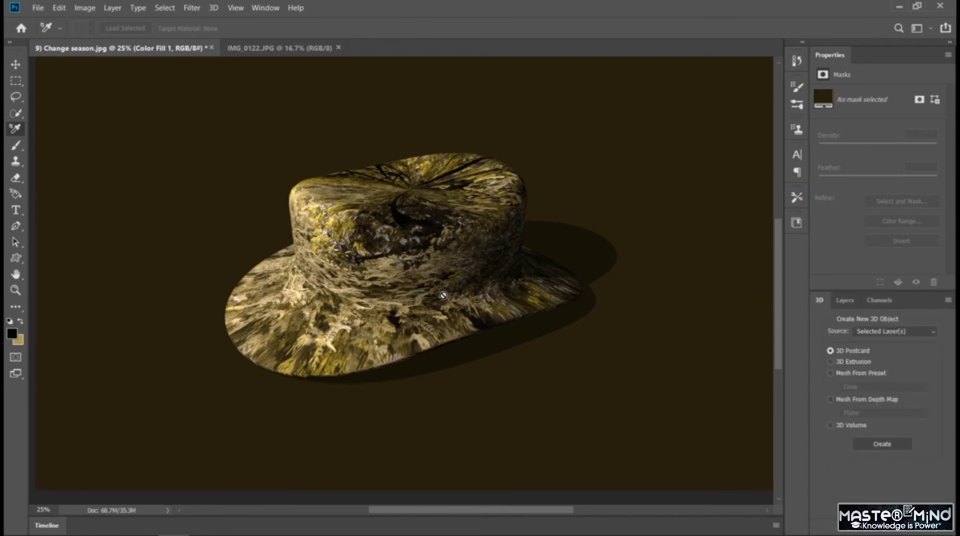
click(845, 301)
click(873, 375)
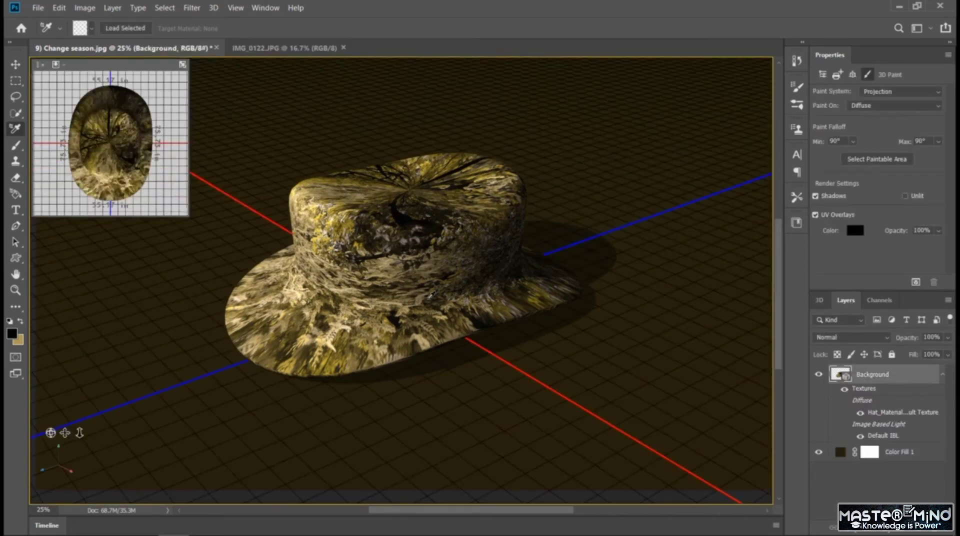
click(431, 294)
click(820, 300)
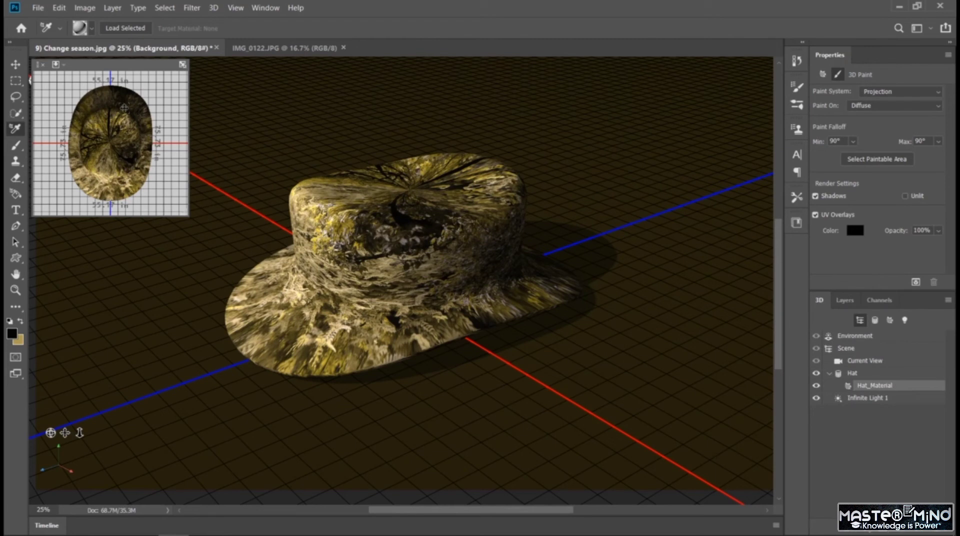
click(10, 64)
click(345, 296)
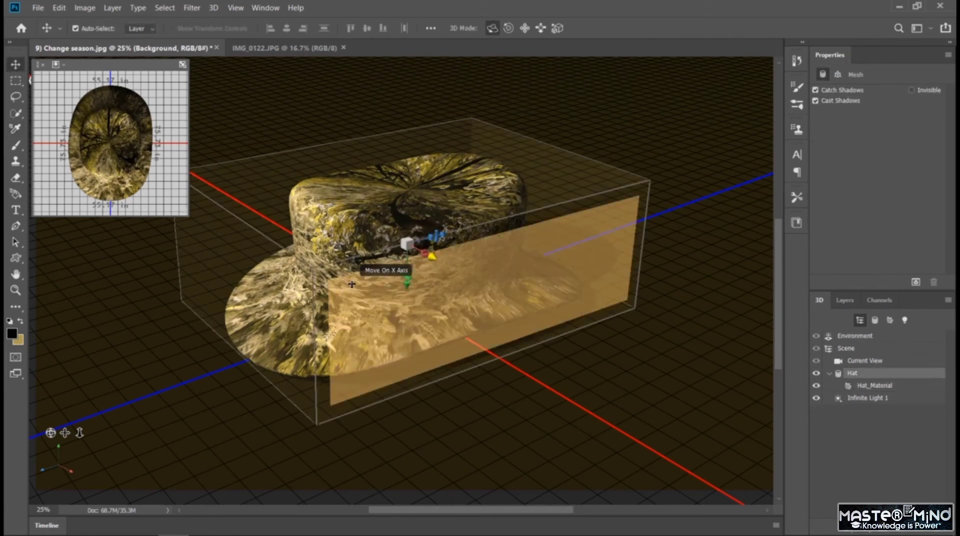
mouse_move(407, 277)
mouse_down()
mouse_move(407, 307)
mouse_move(414, 267)
mouse_up()
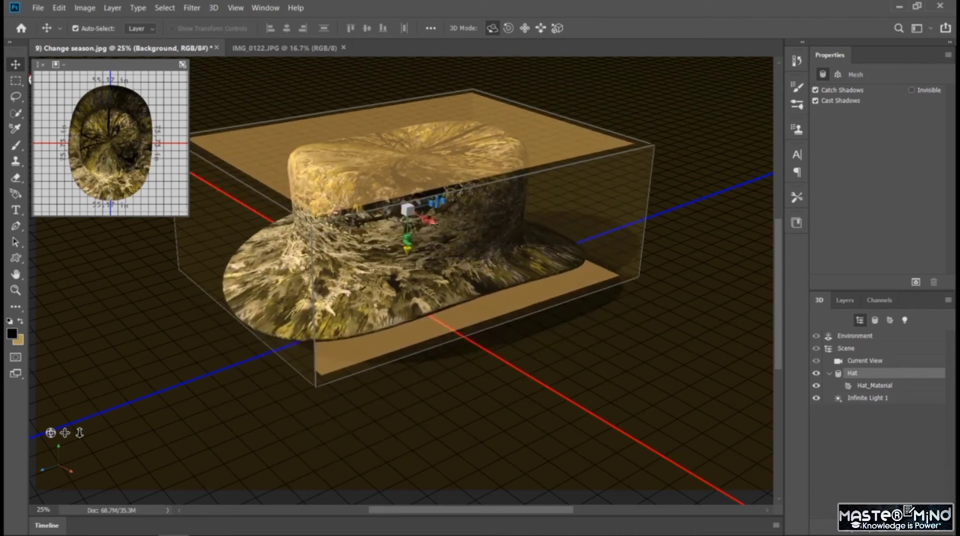
drag(434, 224, 468, 256)
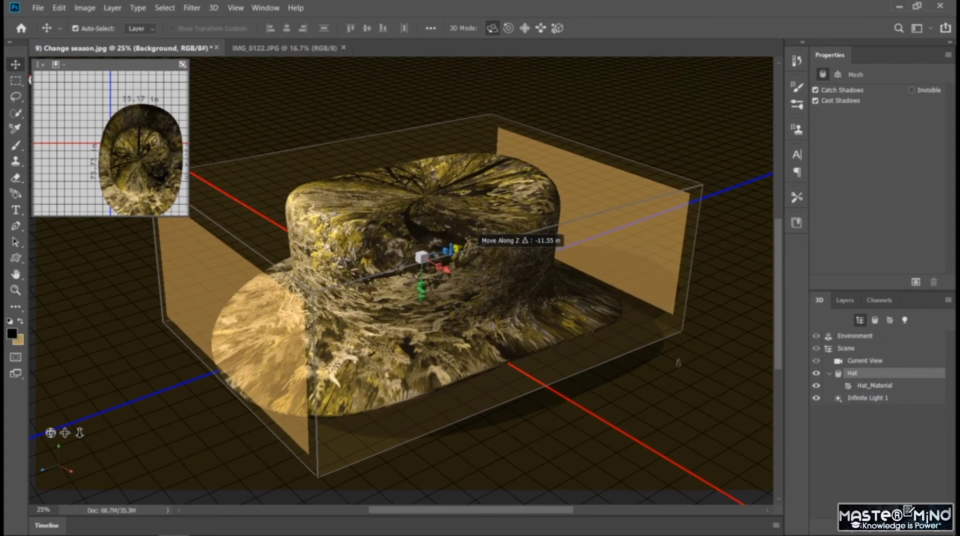
Deselect the layers to view the hat without the 3D grid, then nudge the hat slightly toward the left side of the canvas.
click(845, 300)
click(877, 488)
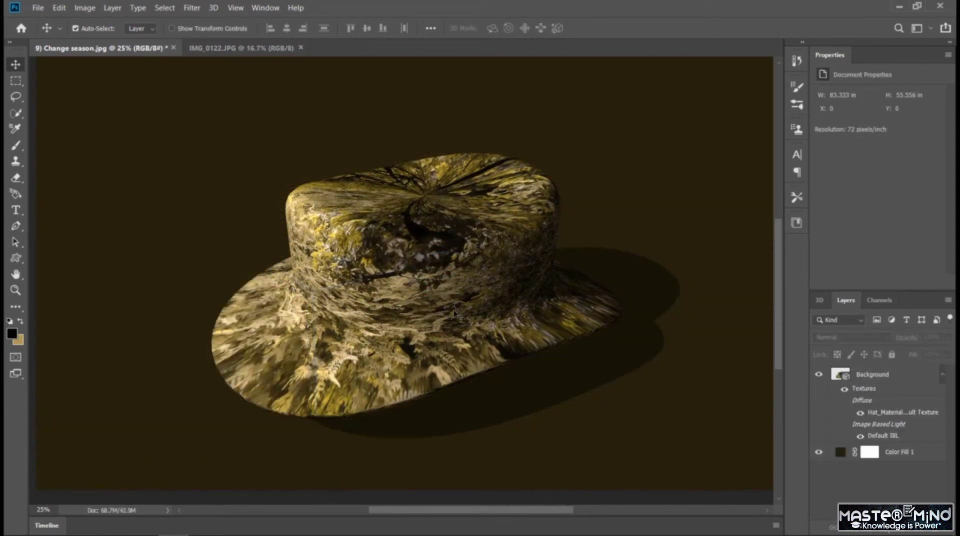
drag(455, 314, 445, 311)
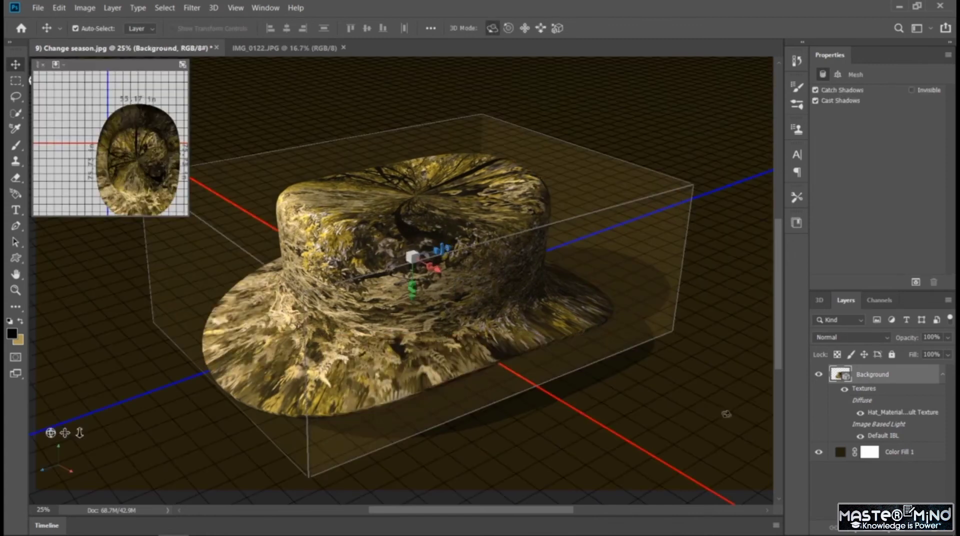
Sample light, dark and olive tones from the hat for the background fill layer and set it to the grey-brown 625748.
click(841, 453)
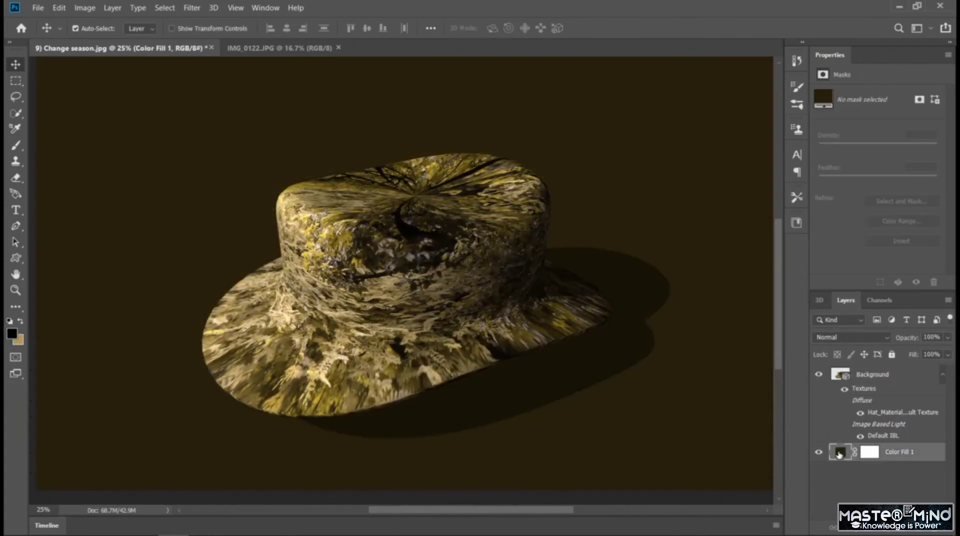
double_click(840, 453)
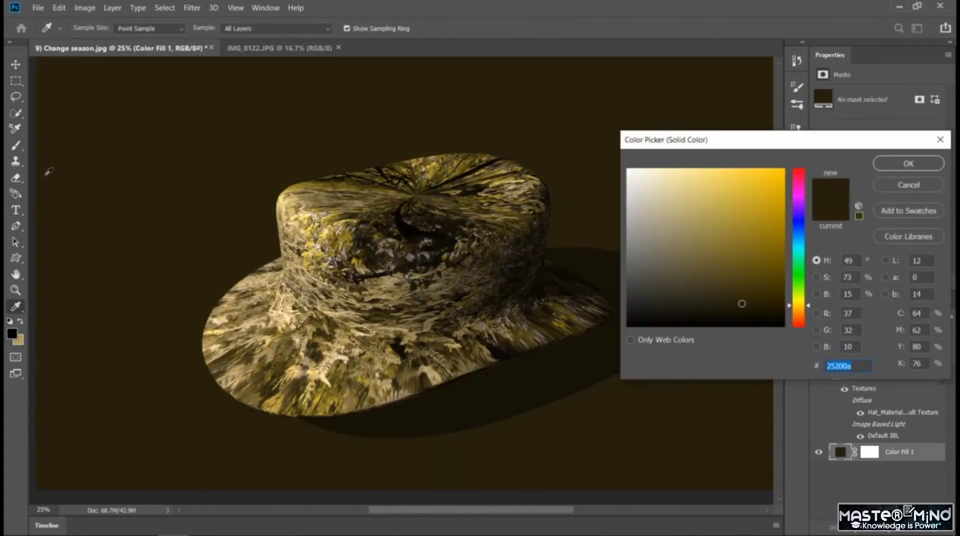
click(296, 315)
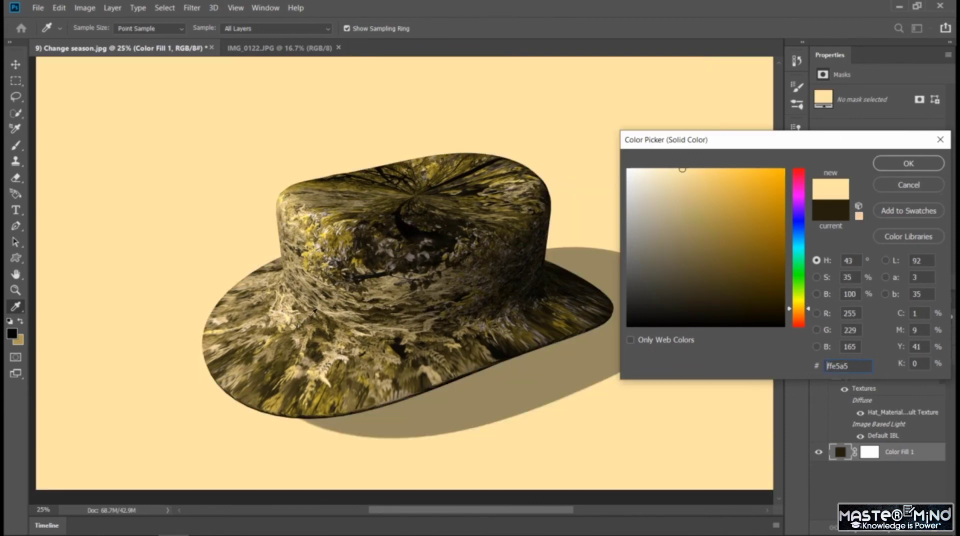
click(370, 304)
click(371, 300)
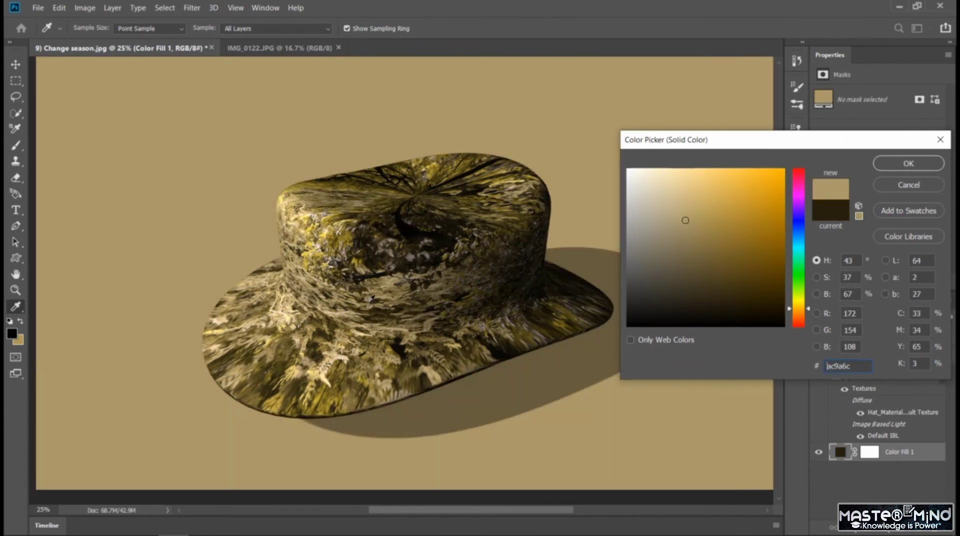
click(372, 277)
click(372, 260)
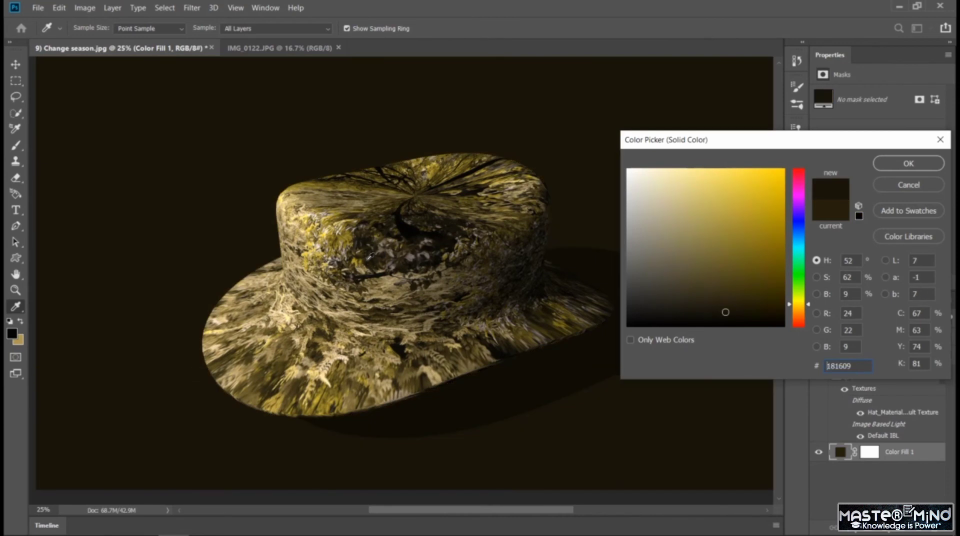
click(370, 257)
click(361, 240)
click(360, 239)
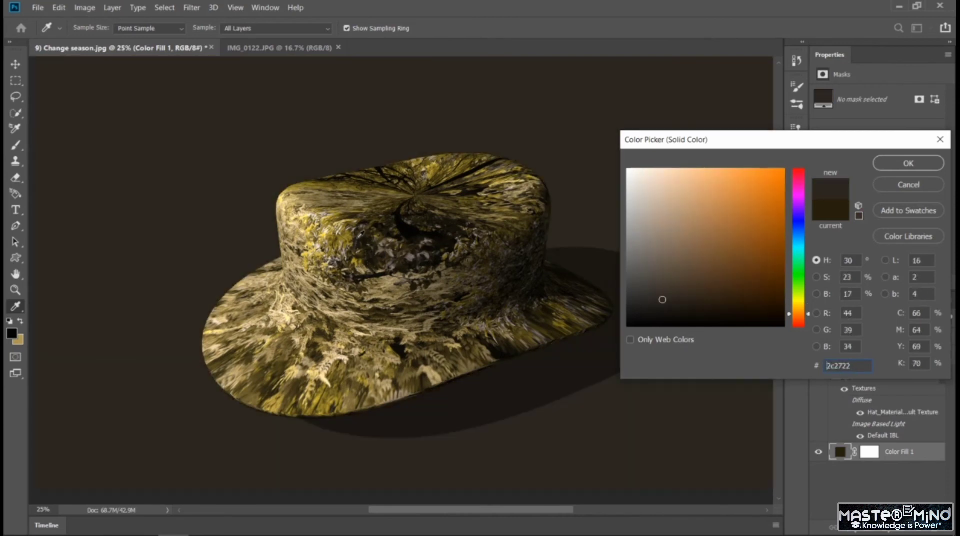
click(360, 233)
click(369, 229)
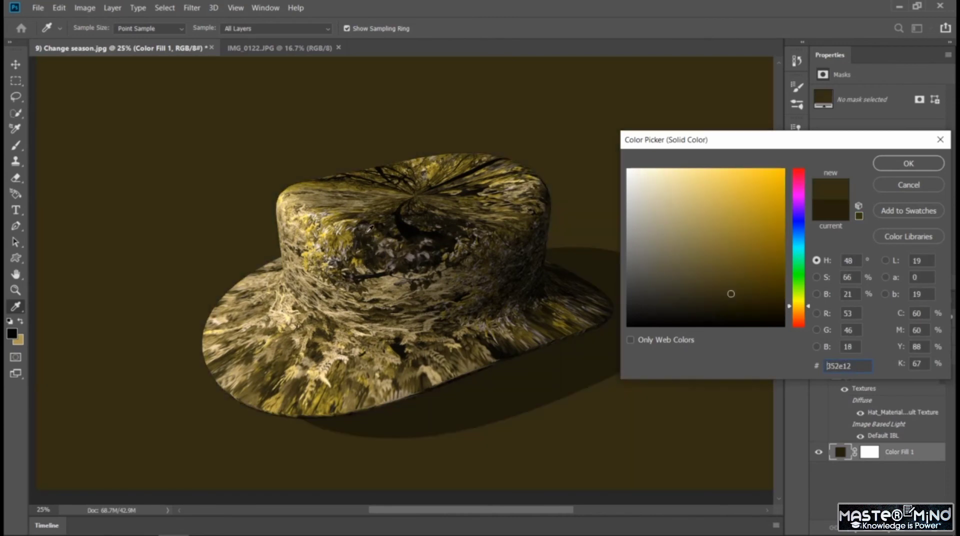
click(370, 234)
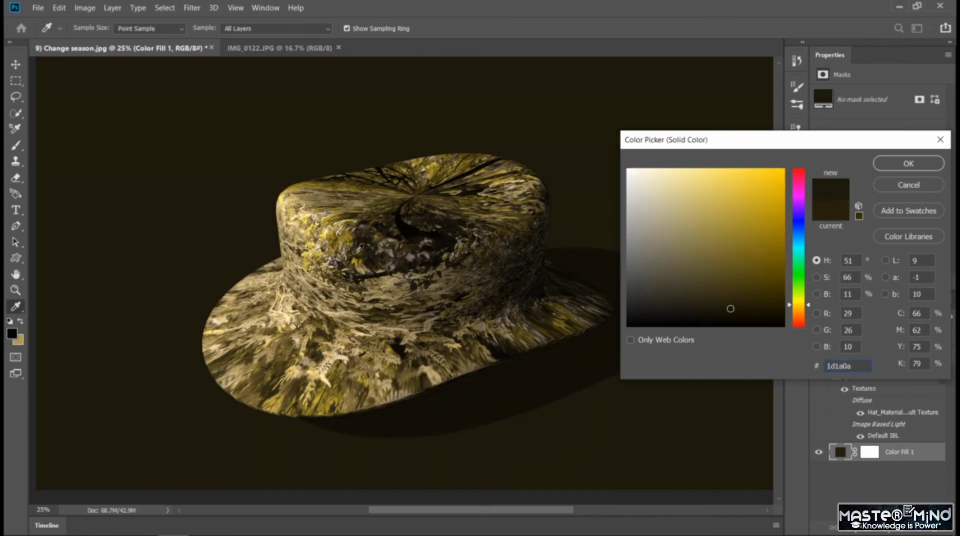
click(358, 248)
click(348, 255)
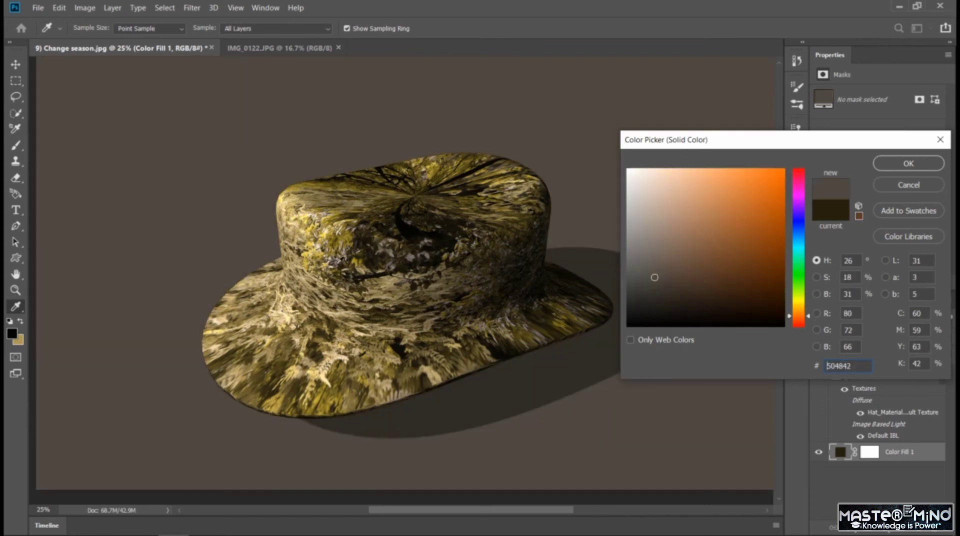
click(338, 264)
click(338, 268)
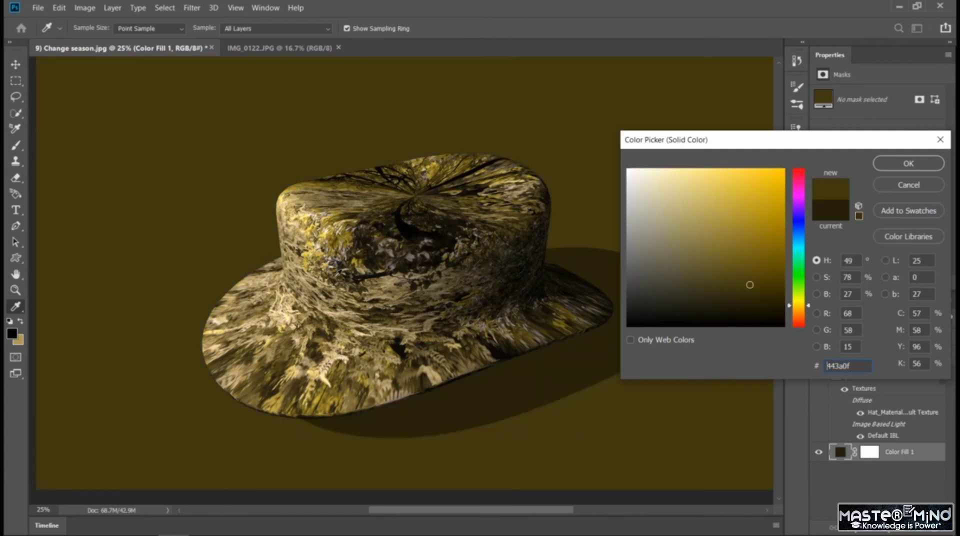
click(338, 268)
click(350, 286)
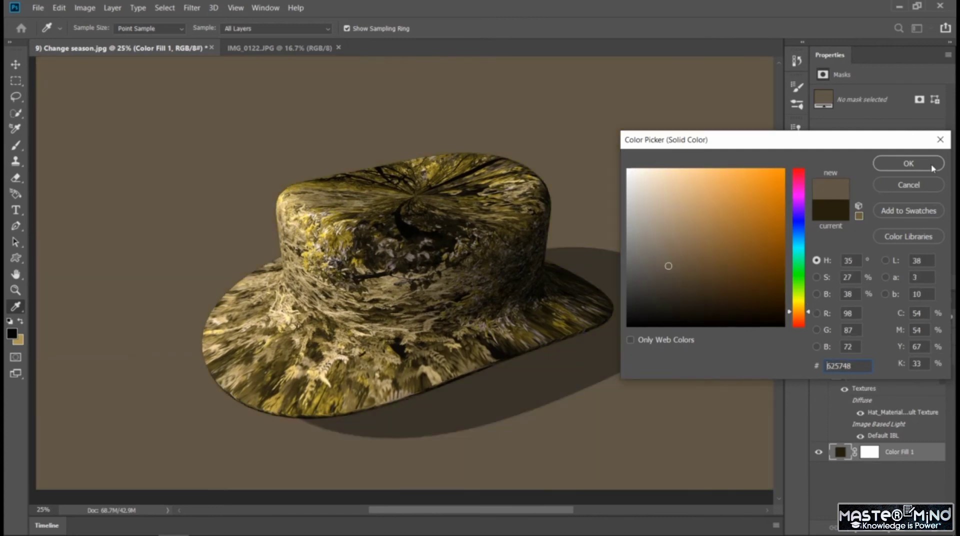
click(909, 164)
key(v)
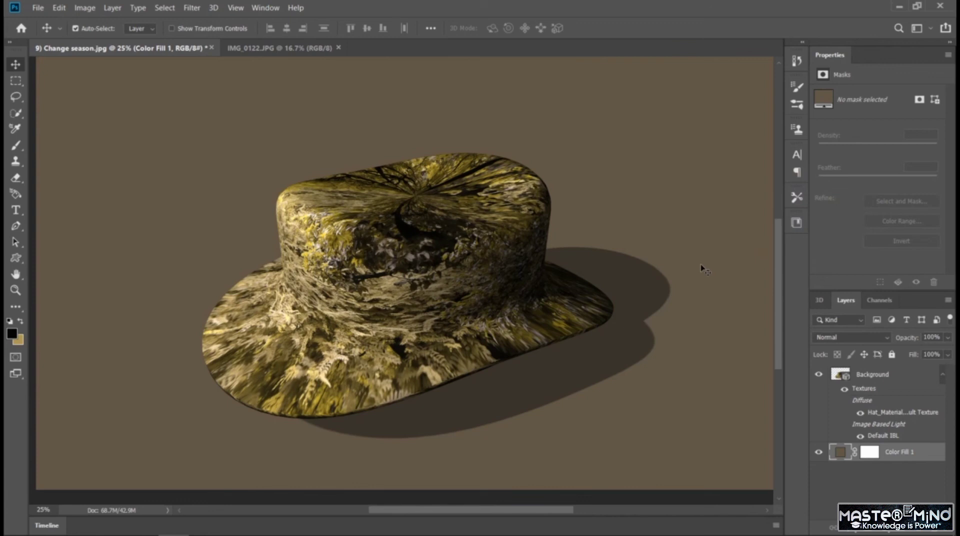
Move the hat slightly sideways within its 3D scene and orbit the camera to a lower viewing angle.
click(820, 300)
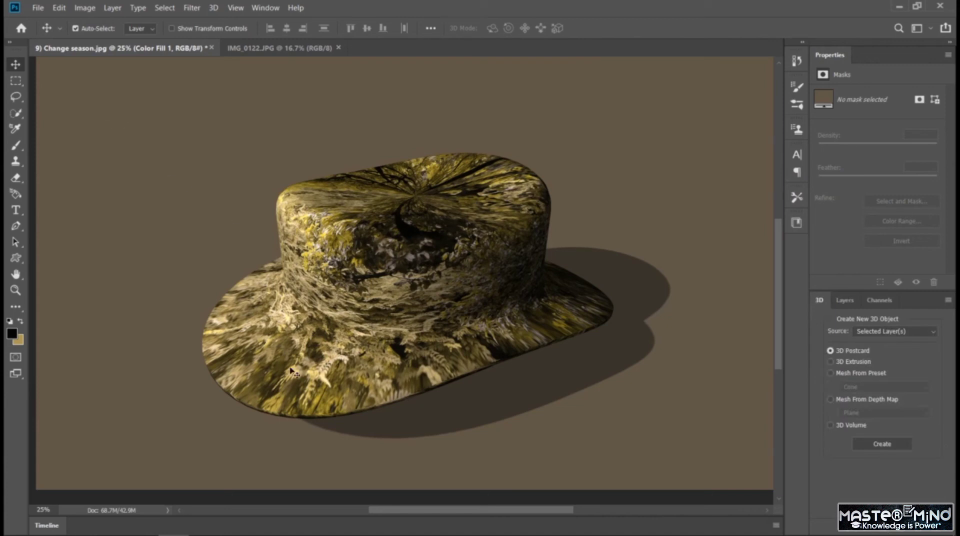
drag(287, 373, 303, 370)
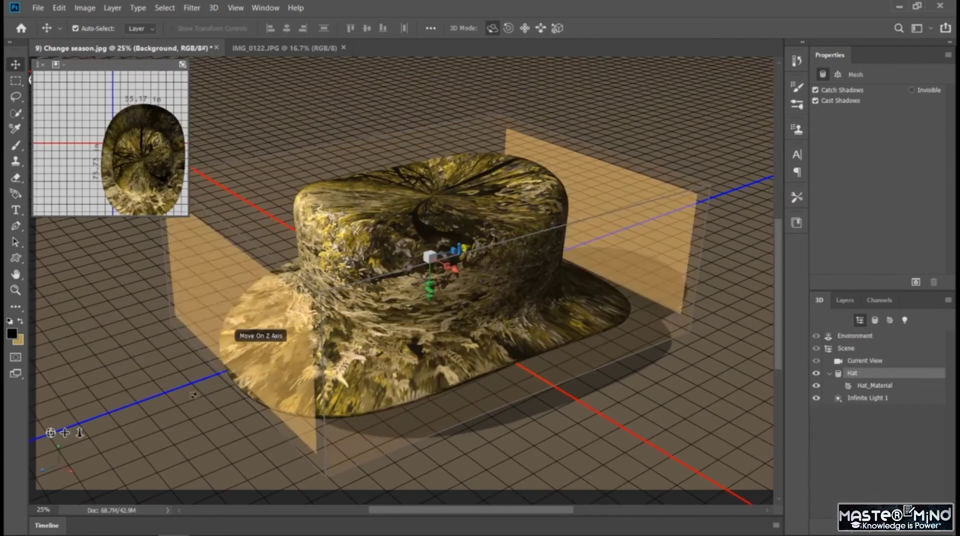
mouse_move(55, 432)
mouse_down()
mouse_move(170, 438)
mouse_move(48, 433)
mouse_up()
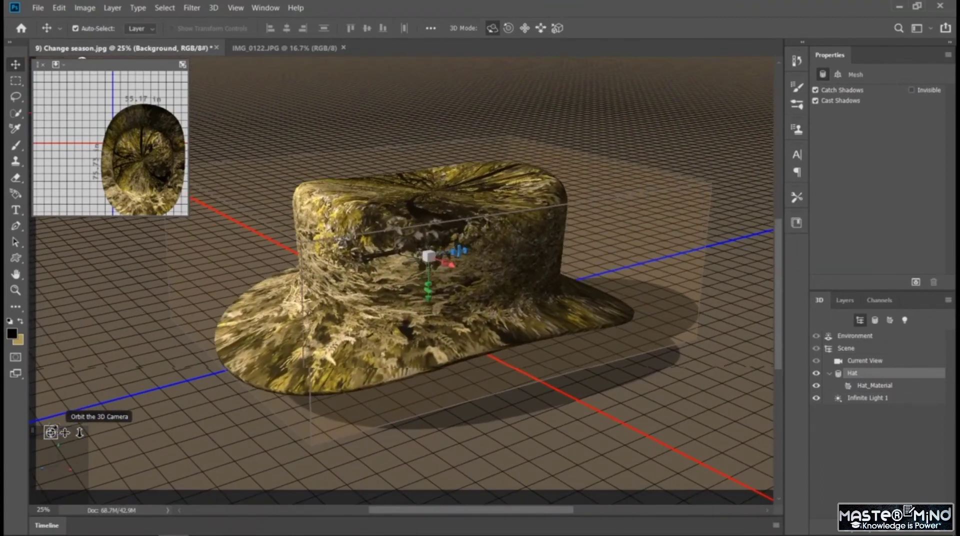
Switch to the IMG_0122.JPG document and create a Hat mesh preset from its photo layer.
click(300, 49)
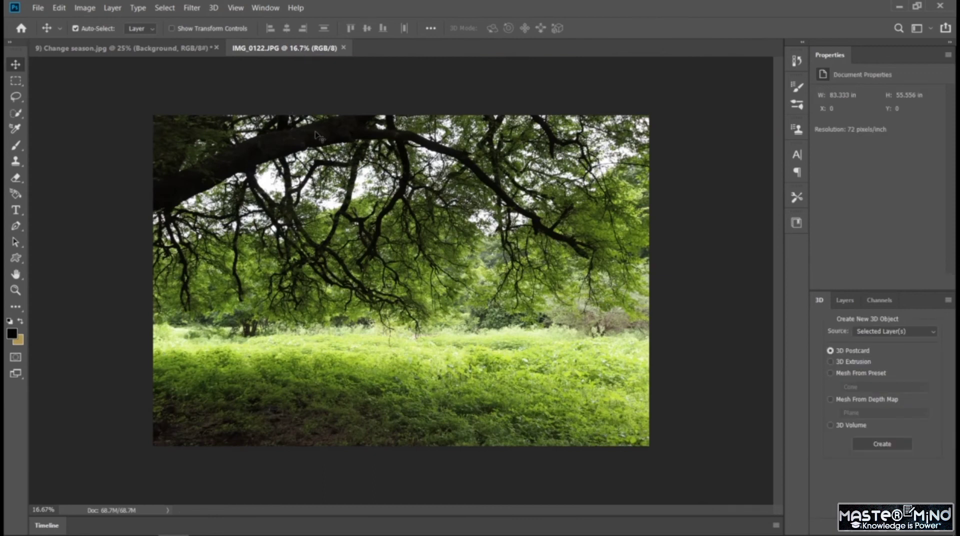
click(214, 8)
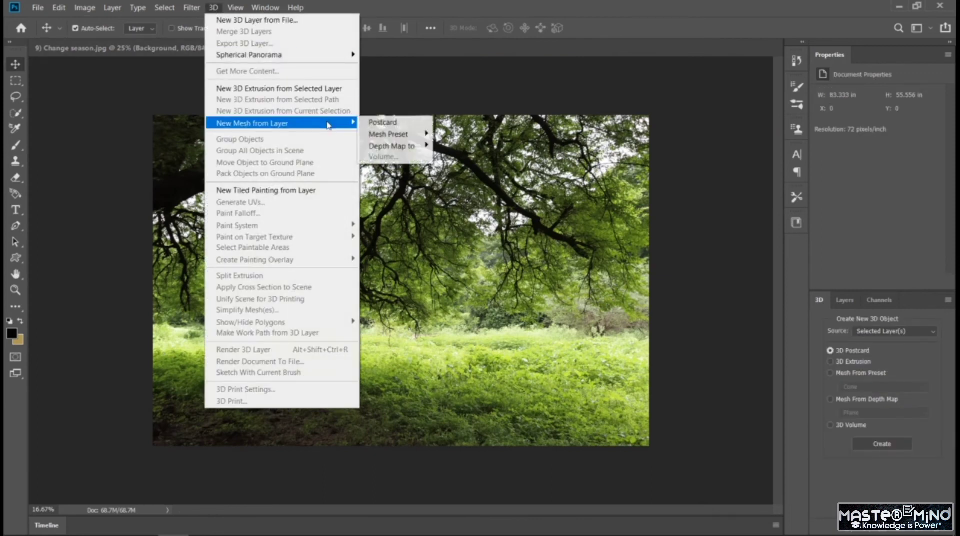
mouse_move(385, 135)
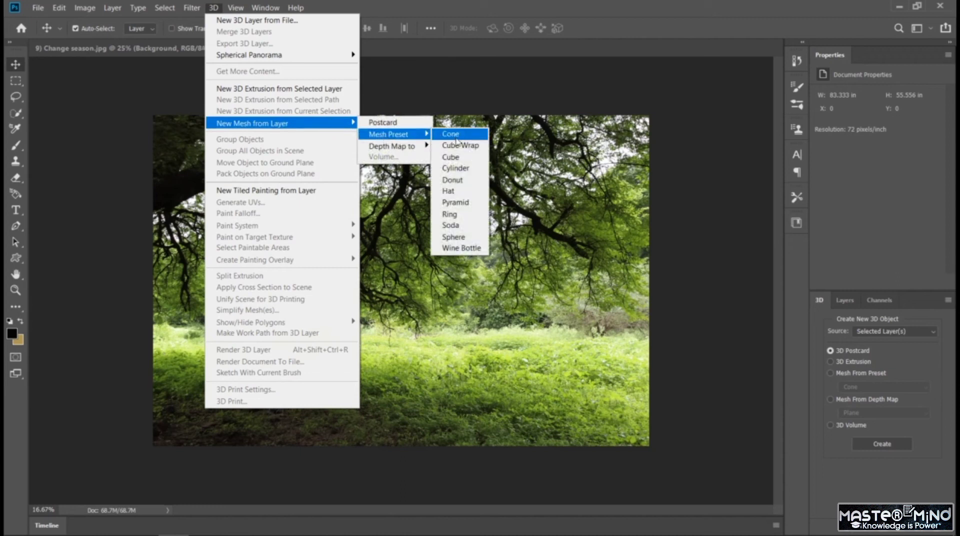
click(472, 191)
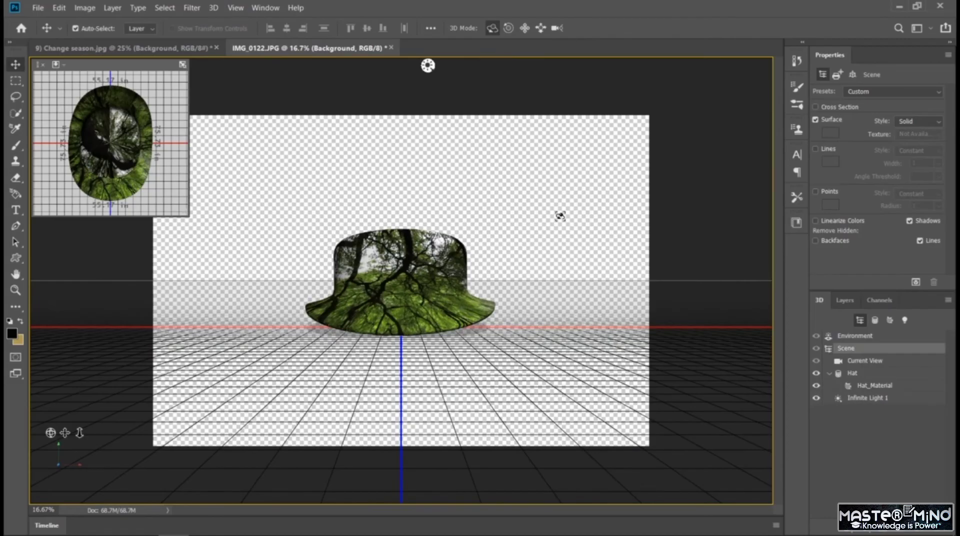
Orbit the 3D camera around the green hat to a slightly raised, turned angle showing its side and brim.
key(ctrl+plus)
key(ctrl+plus)
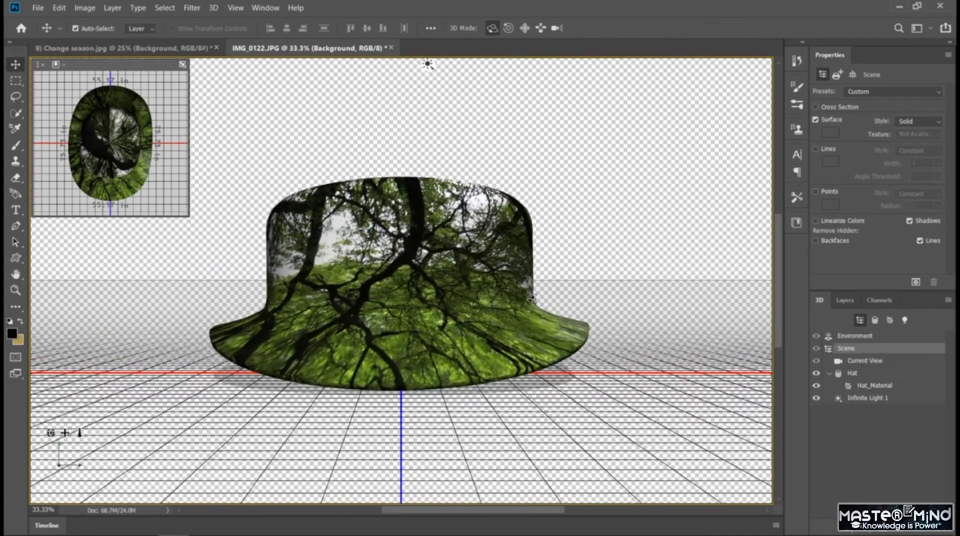
drag(525, 294, 416, 370)
drag(463, 323, 449, 308)
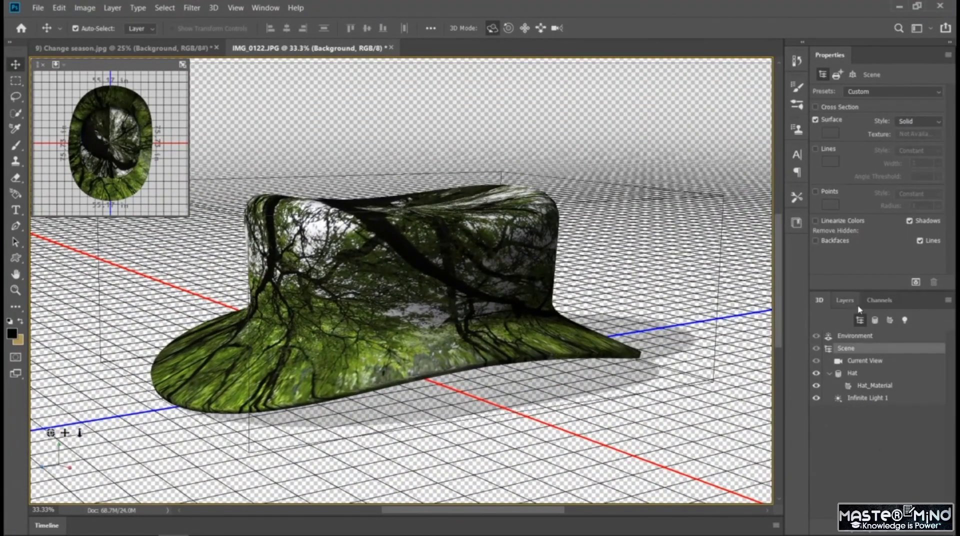
Add a near-black 030303 solid color fill layer to IMG_0122.JPG and place it below the 3D hat layer.
click(845, 300)
click(850, 526)
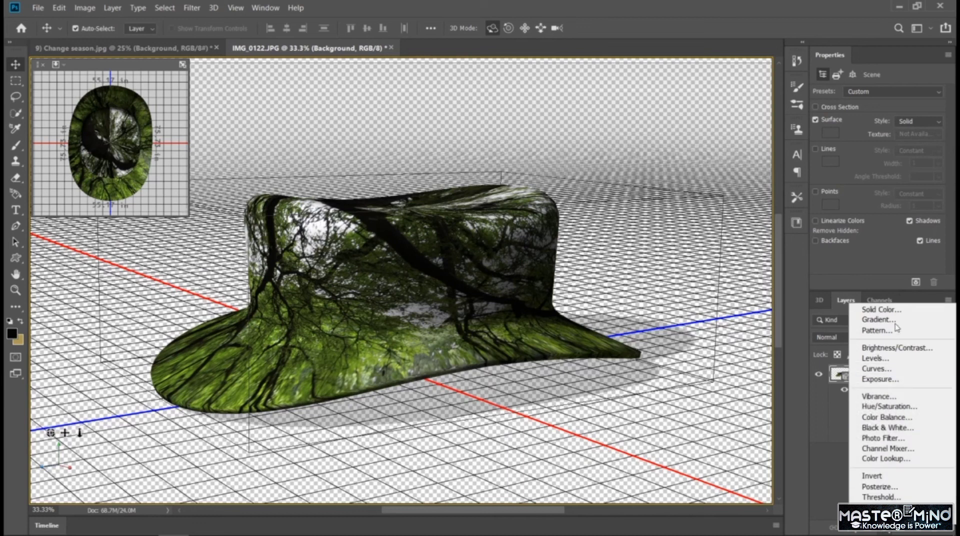
click(873, 307)
click(908, 164)
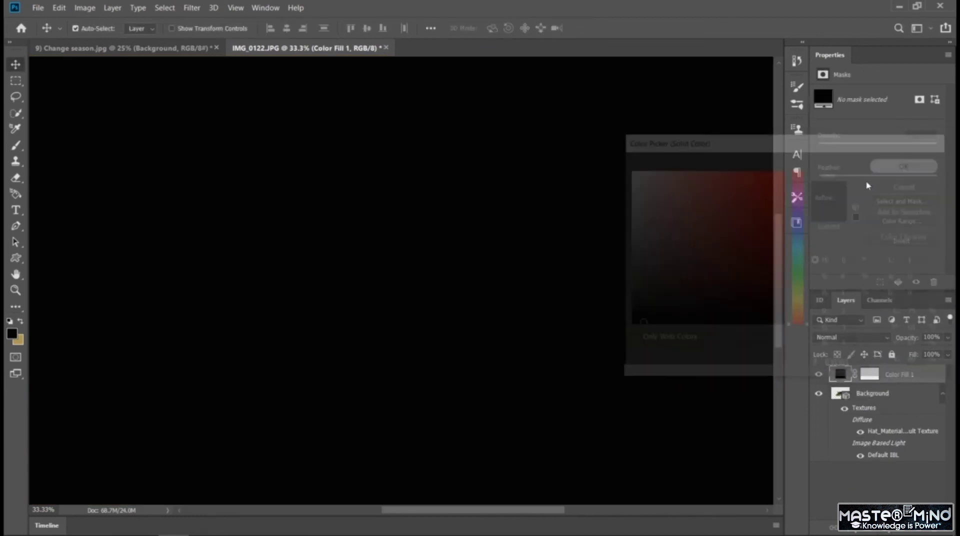
drag(838, 376, 837, 466)
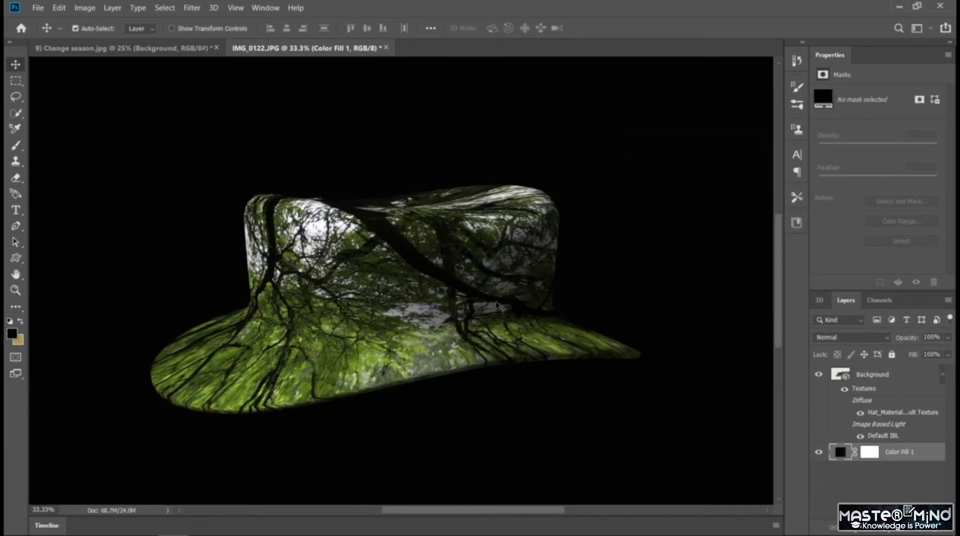
Recolor the solid color fill layer behind the green hat to olive green 526636, sampling the shade from the hat's texture.
double_click(841, 453)
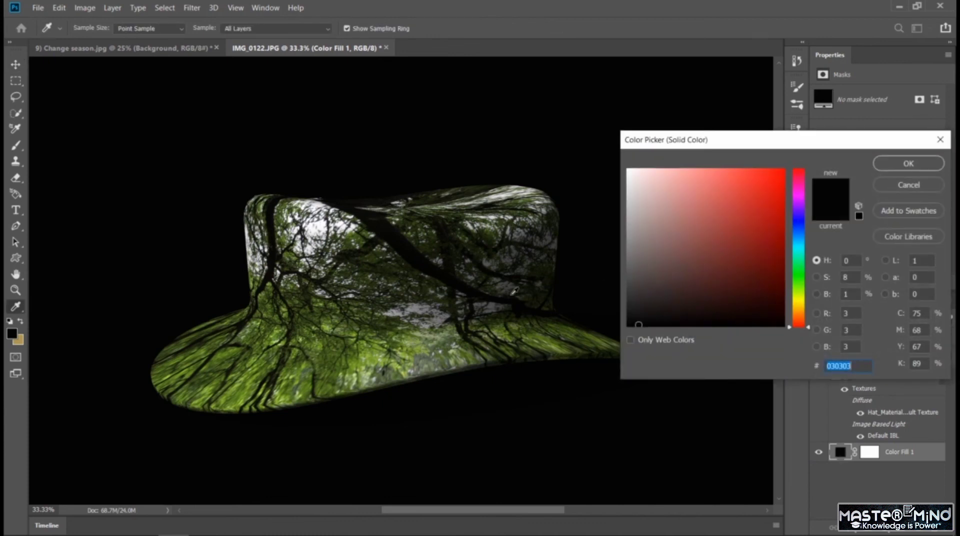
click(385, 341)
click(371, 349)
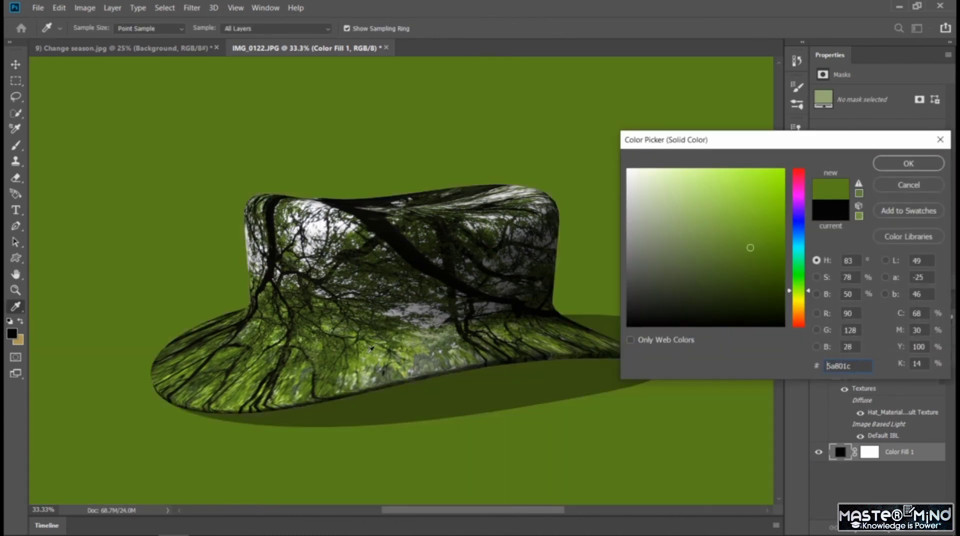
click(361, 357)
click(330, 355)
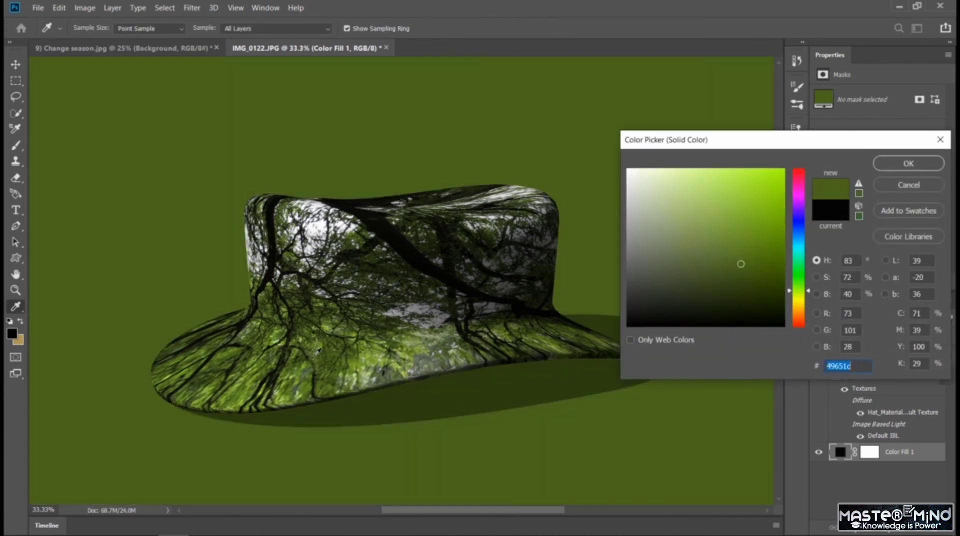
click(302, 348)
click(288, 347)
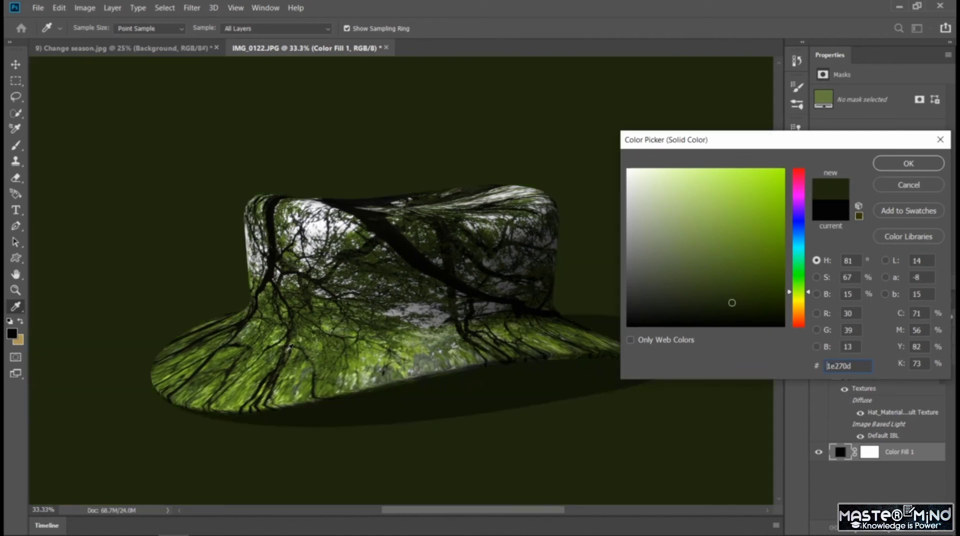
click(329, 272)
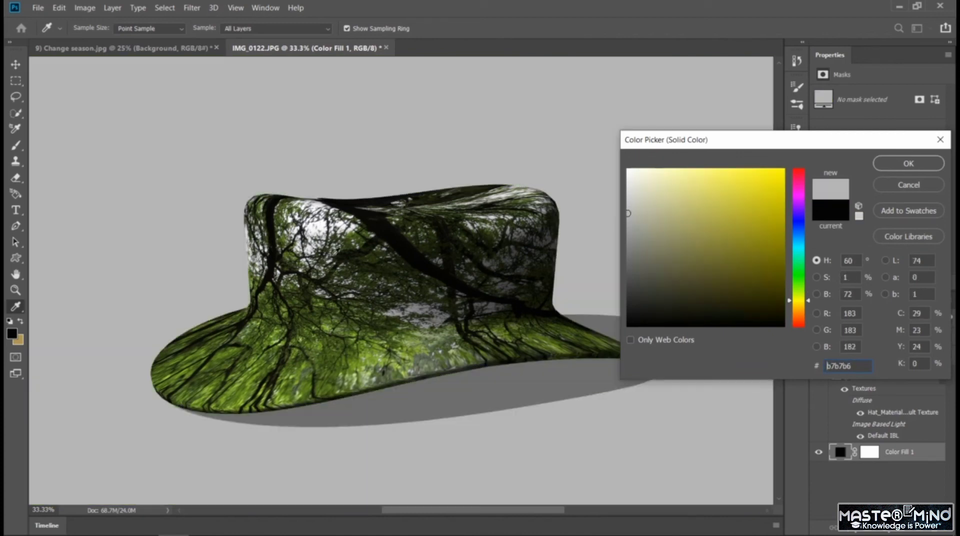
click(343, 252)
click(341, 254)
click(332, 258)
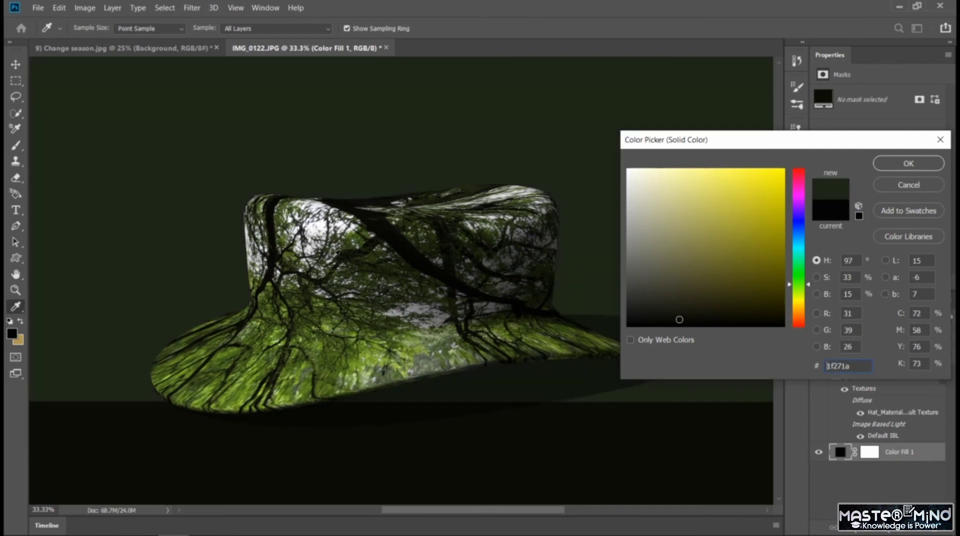
click(320, 264)
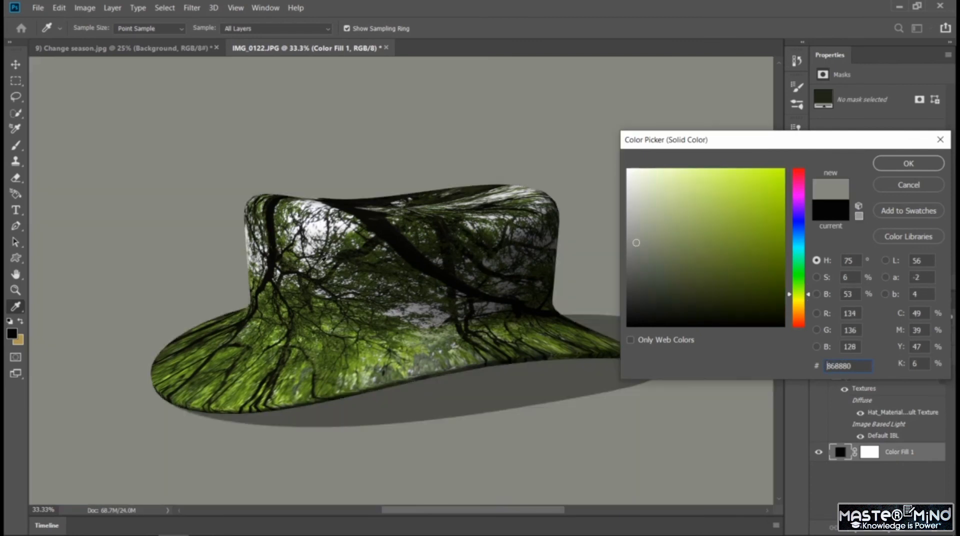
click(325, 271)
click(314, 277)
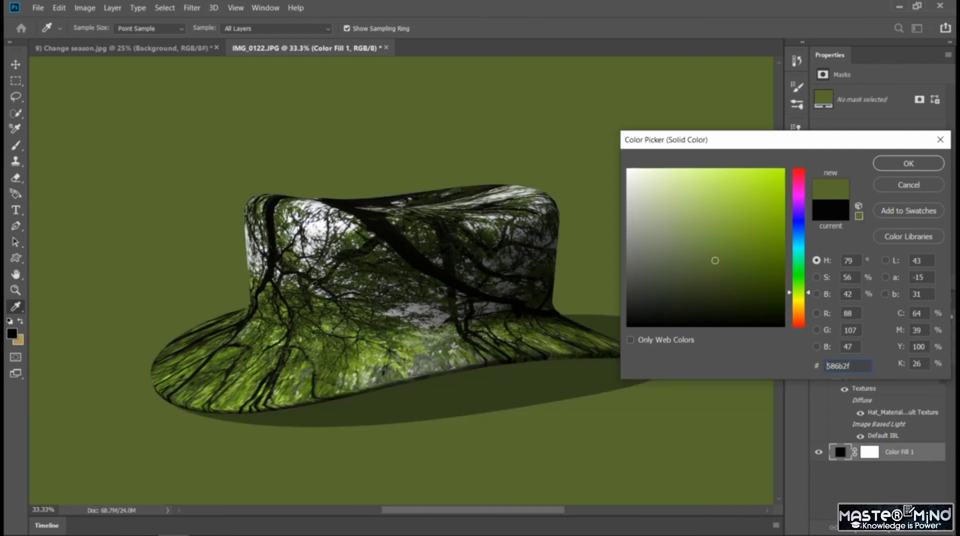
click(326, 305)
click(330, 310)
click(364, 335)
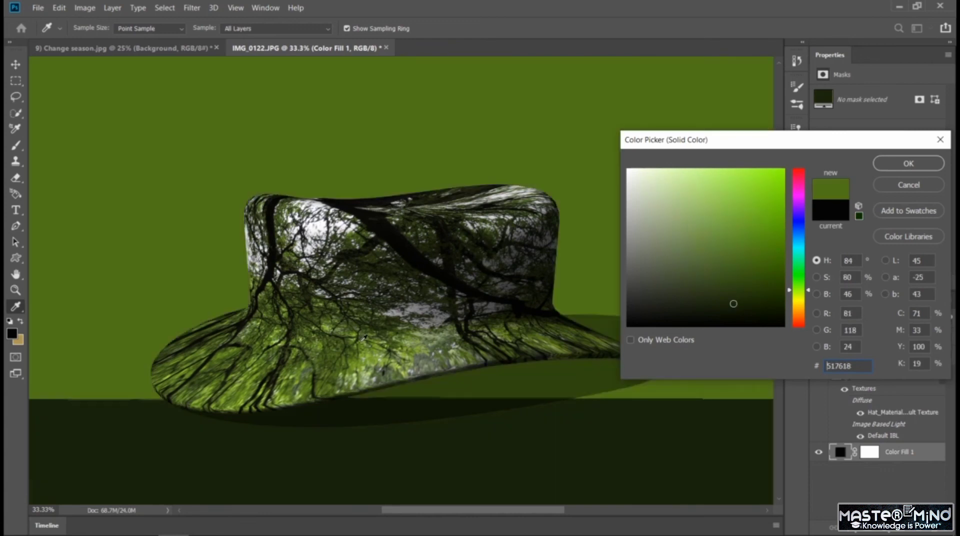
click(374, 349)
click(387, 351)
click(415, 335)
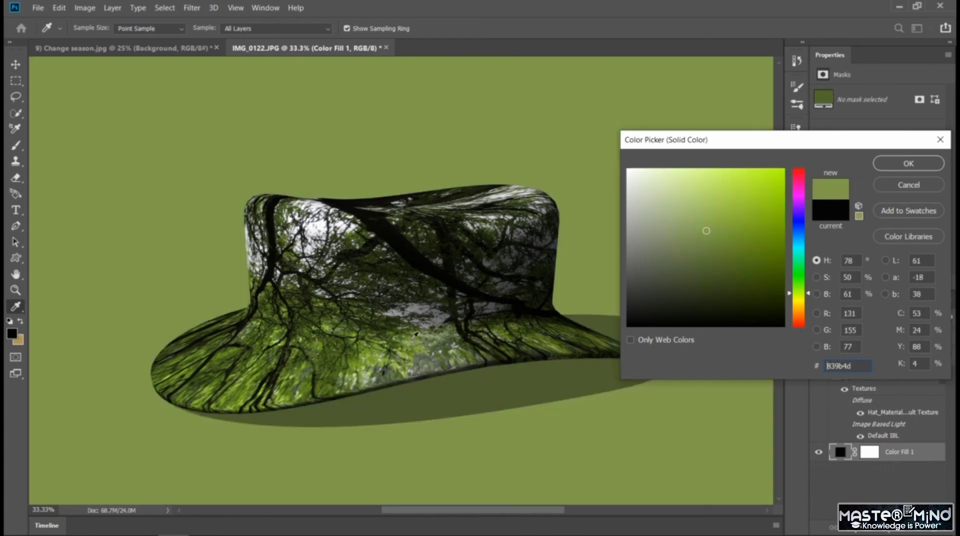
click(415, 337)
click(417, 337)
click(413, 341)
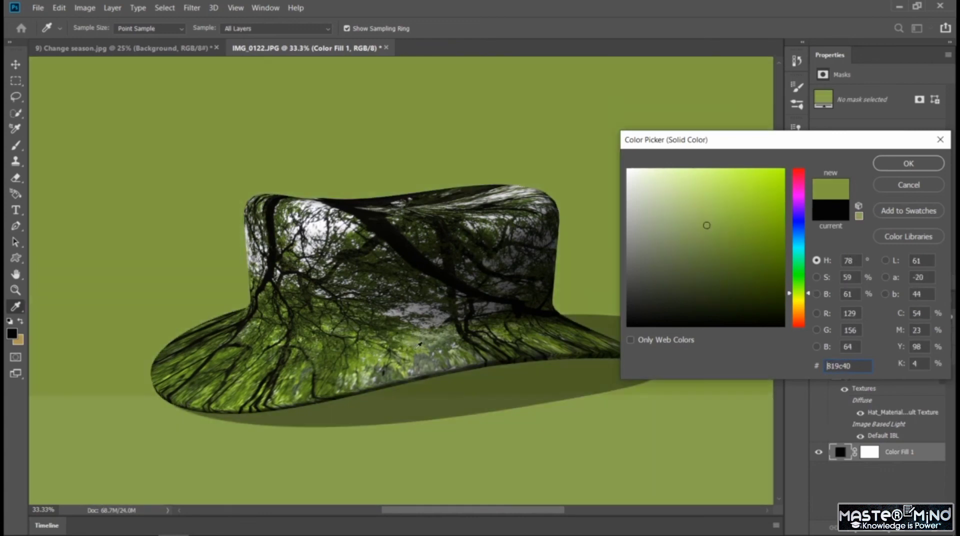
click(404, 353)
click(397, 353)
click(392, 350)
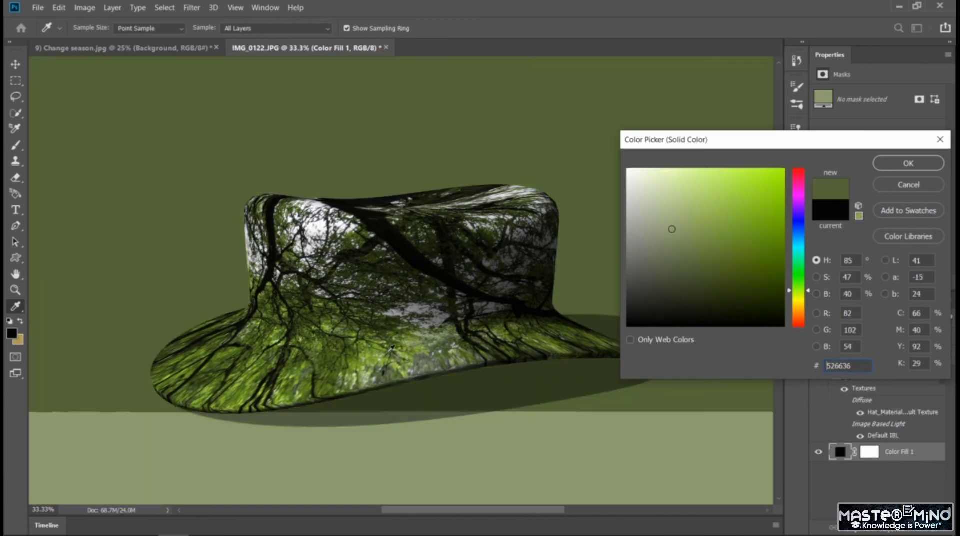
click(907, 164)
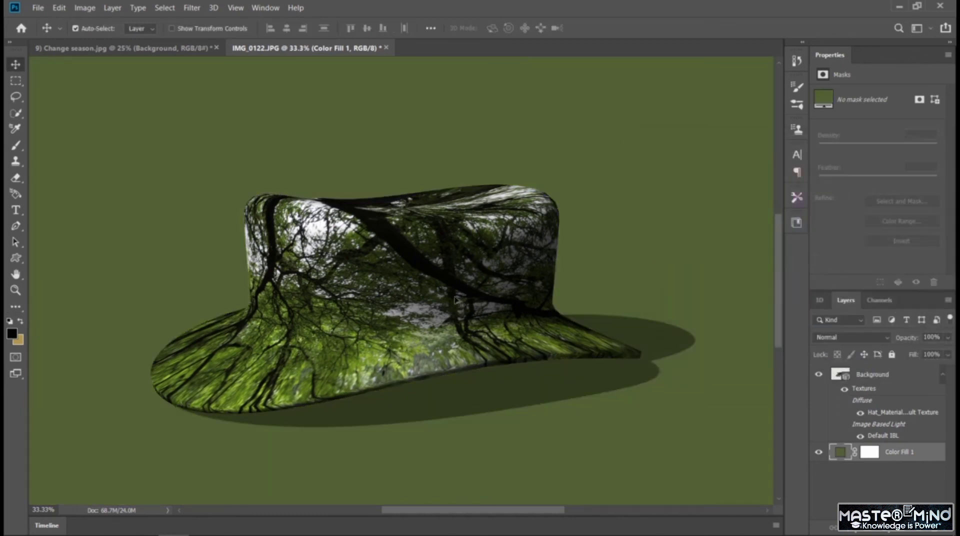
Move the green hat layer slightly upward and compare it with the hat in 9) Change season.jpg.
mouse_move(364, 304)
mouse_down()
mouse_move(419, 320)
mouse_move(371, 295)
mouse_up()
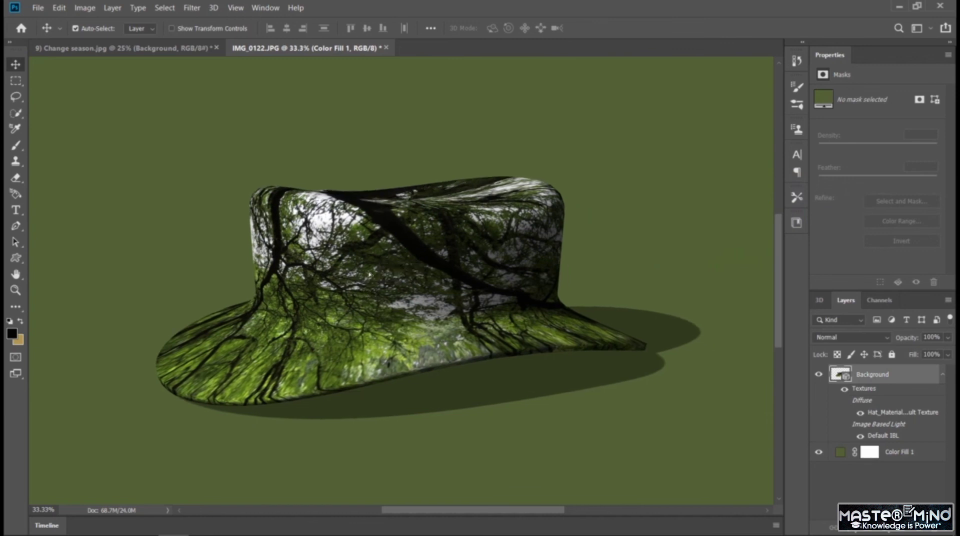
click(199, 50)
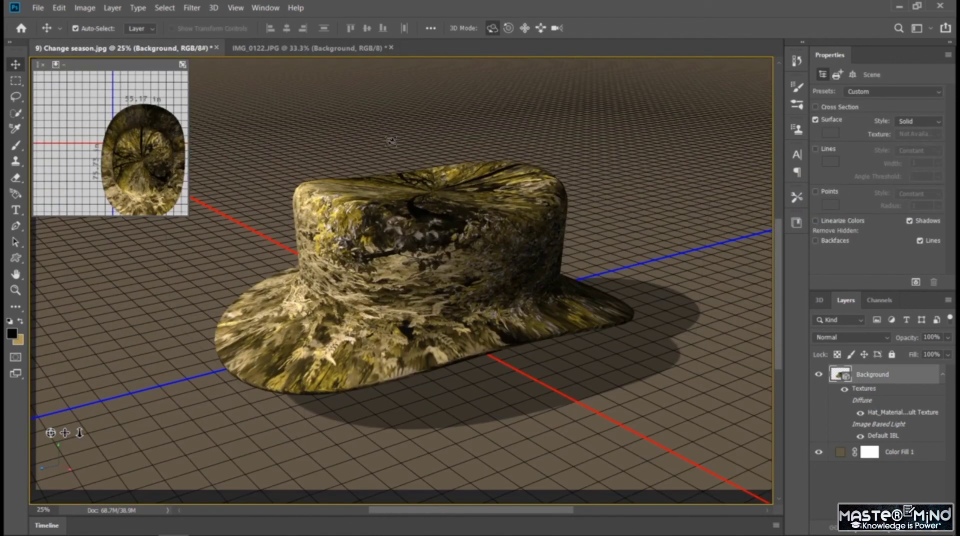
click(325, 53)
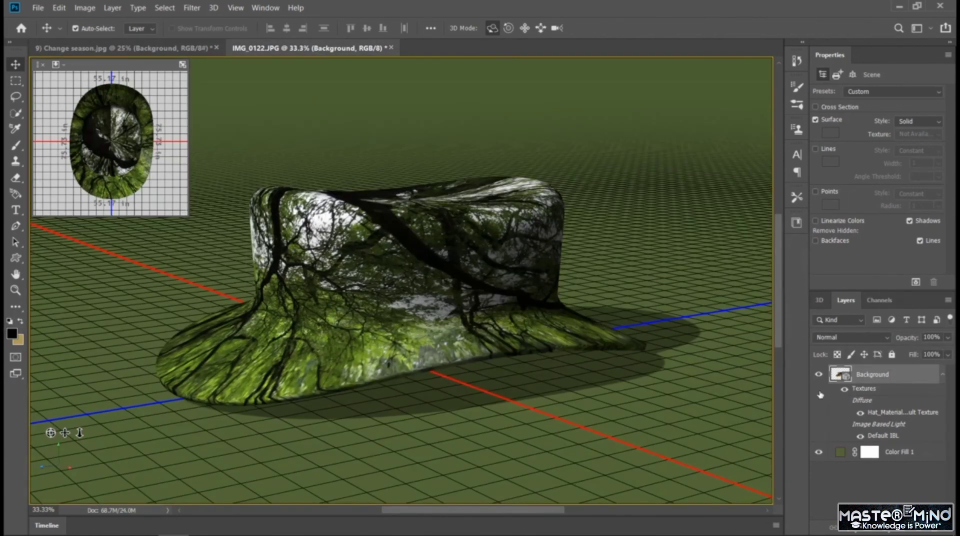
click(150, 50)
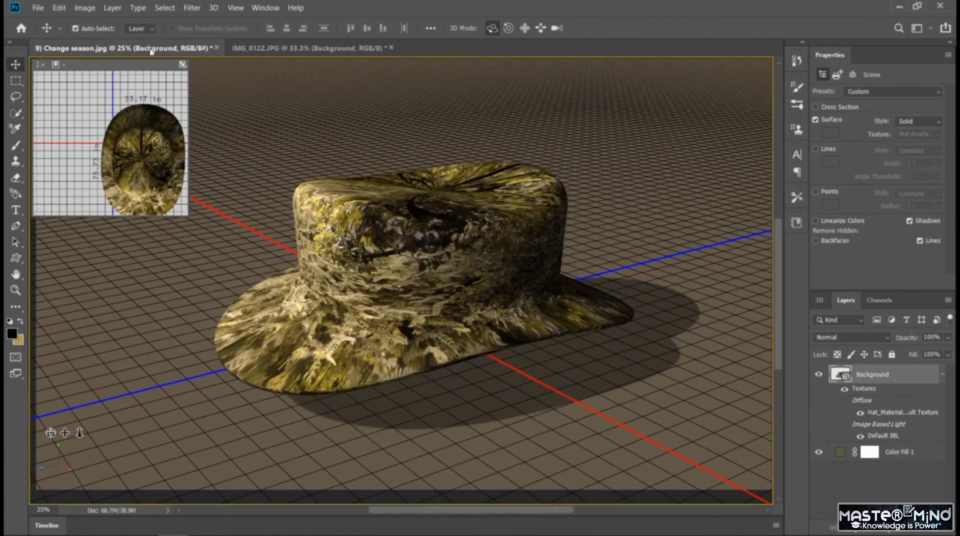
Show the 3D scene contents and orbit the camera in 9) Change season.jpg and IMG_0122.JPG to adjust both hats' viewing angles.
click(819, 300)
drag(302, 336, 312, 495)
drag(401, 380, 314, 66)
click(305, 48)
drag(380, 280, 245, 227)
drag(250, 285, 400, 371)
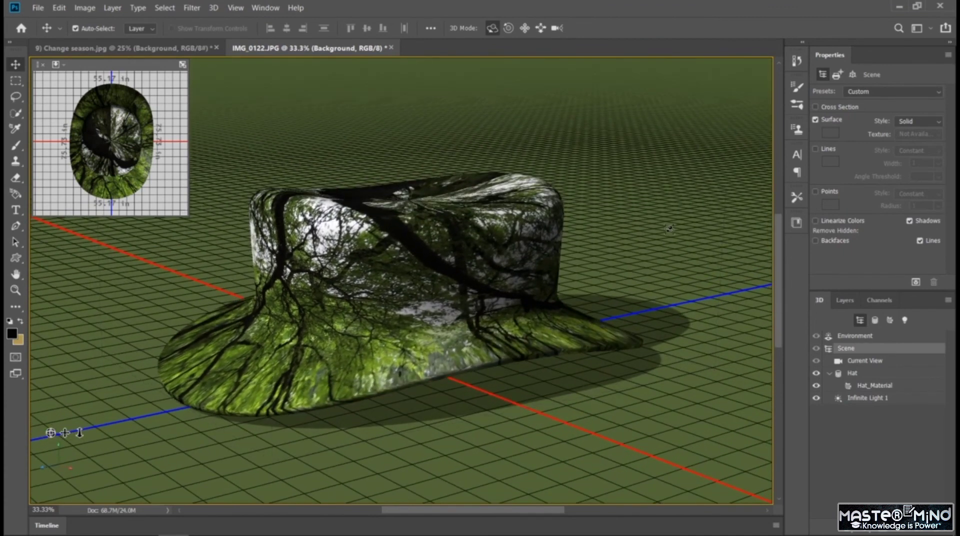
Arrange the two hat documents side by side in a 2-up Vertical layout.
click(242, 9)
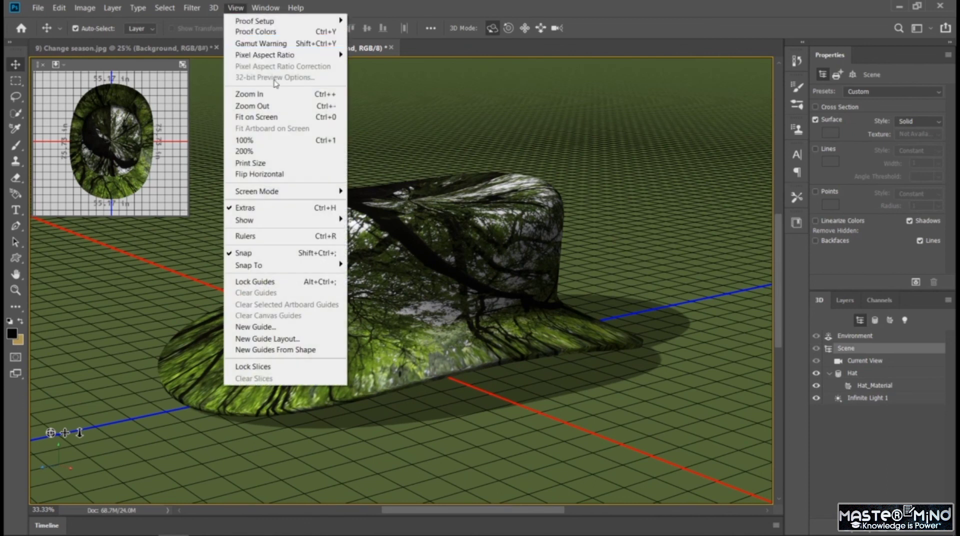
mouse_move(286, 58)
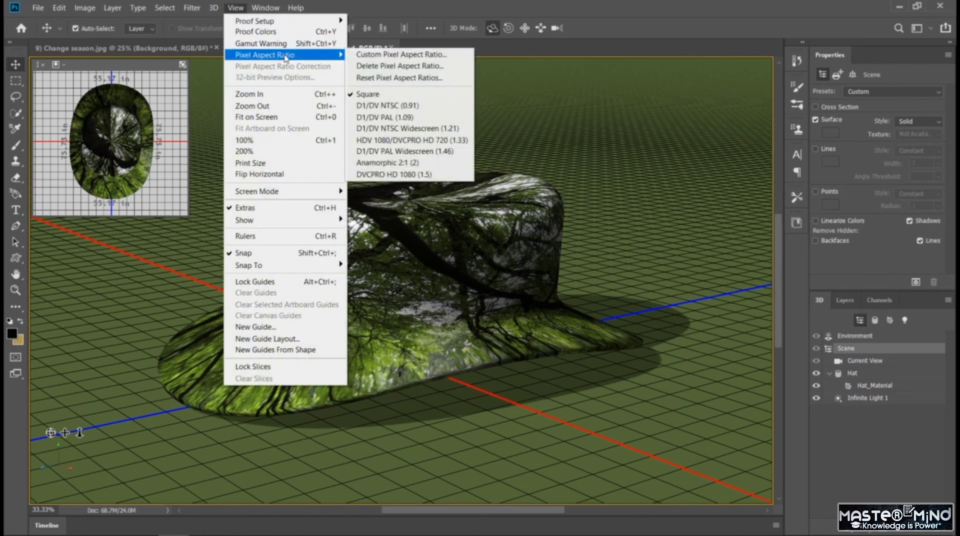
mouse_move(265, 8)
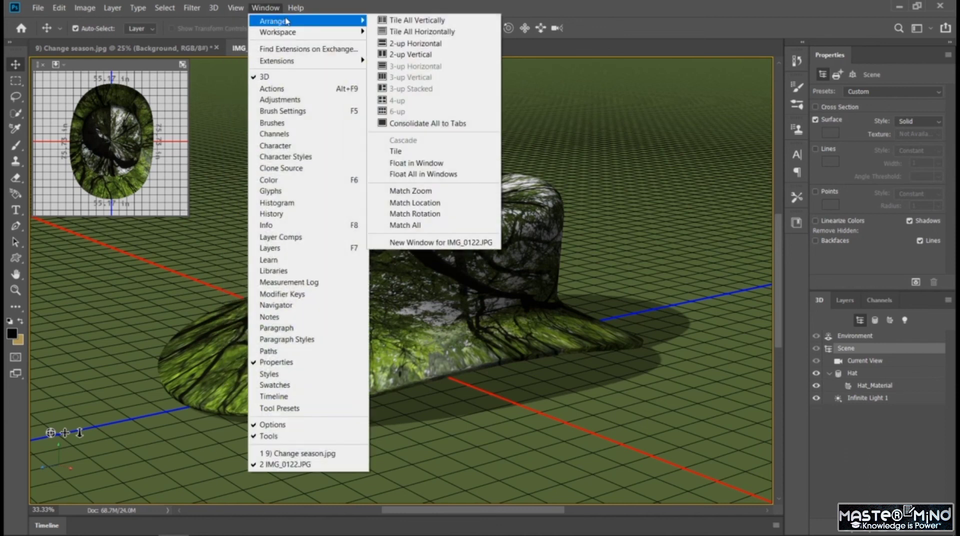
click(403, 45)
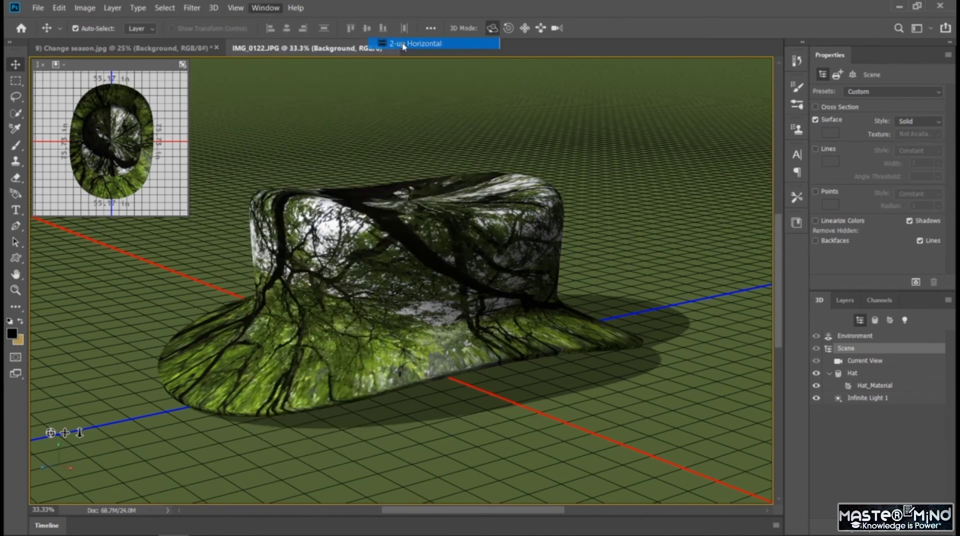
click(259, 9)
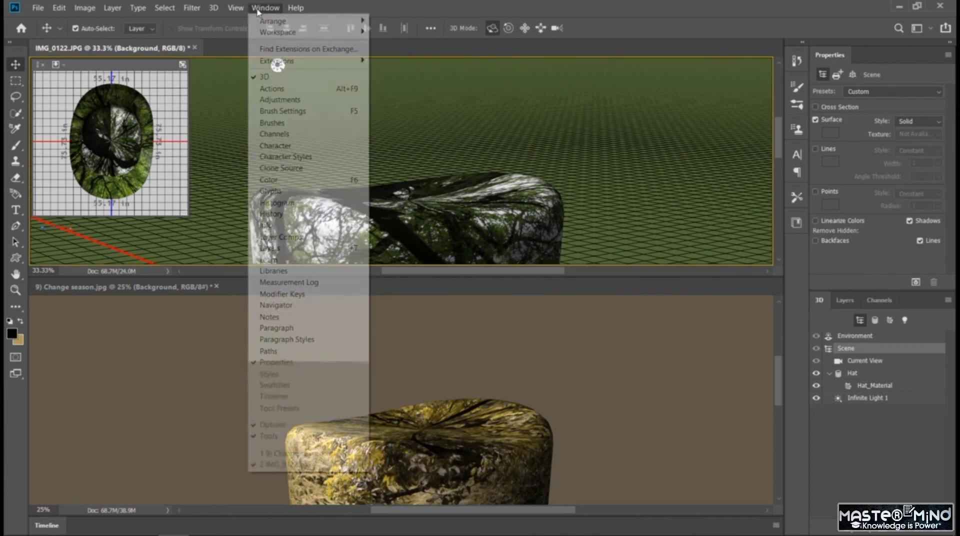
mouse_move(357, 25)
click(408, 54)
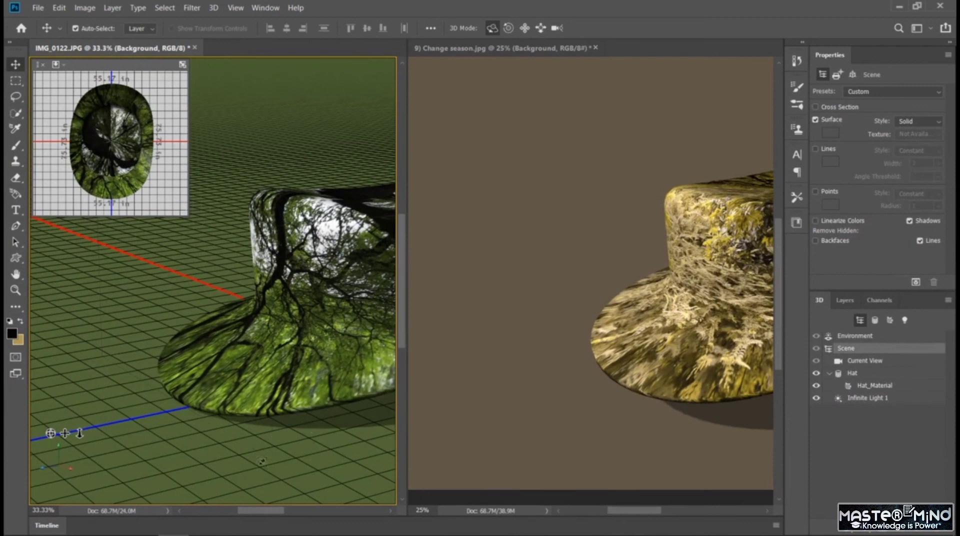
Fit both hats into their panes at 25% zoom and close the secondary 3D view in 9) Change season.jpg.
drag(268, 513, 300, 512)
drag(620, 514, 646, 513)
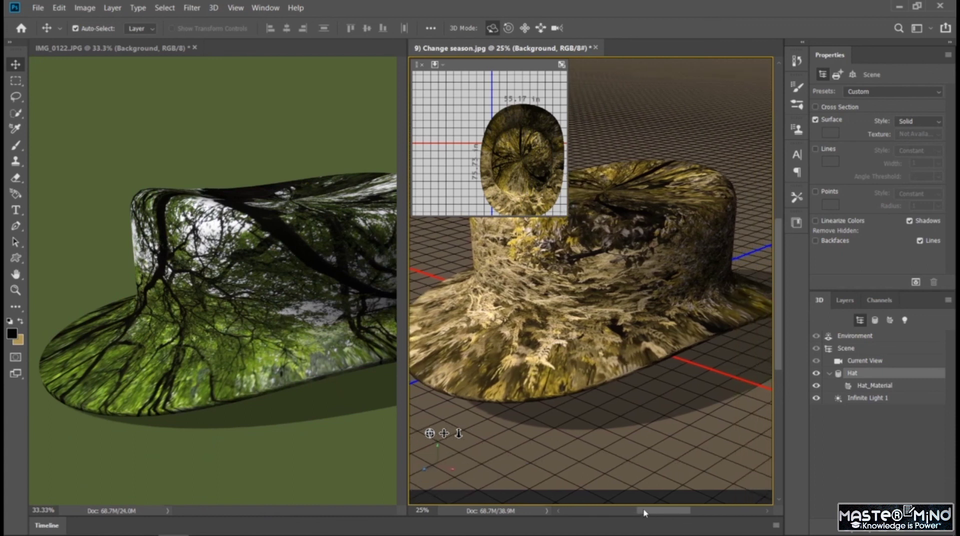
click(420, 65)
click(214, 436)
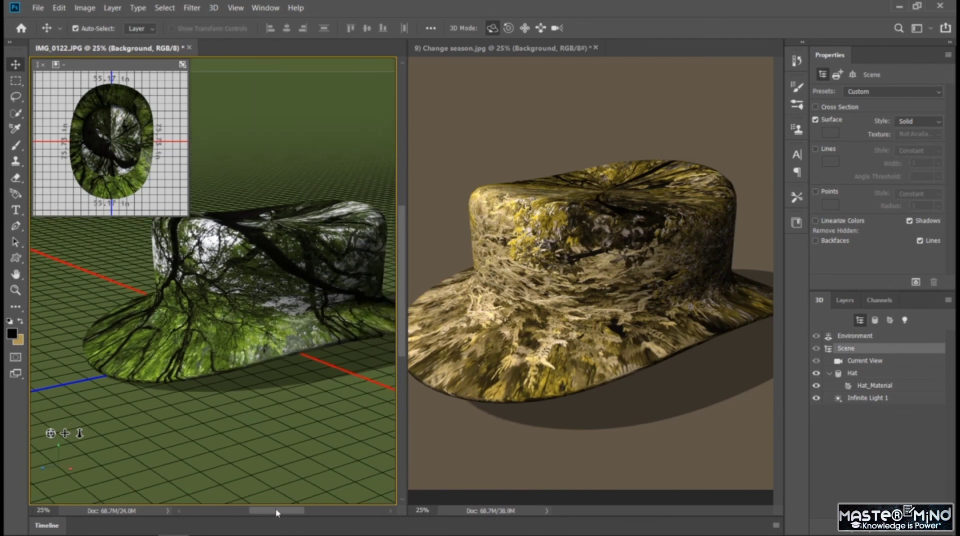
drag(277, 513, 282, 512)
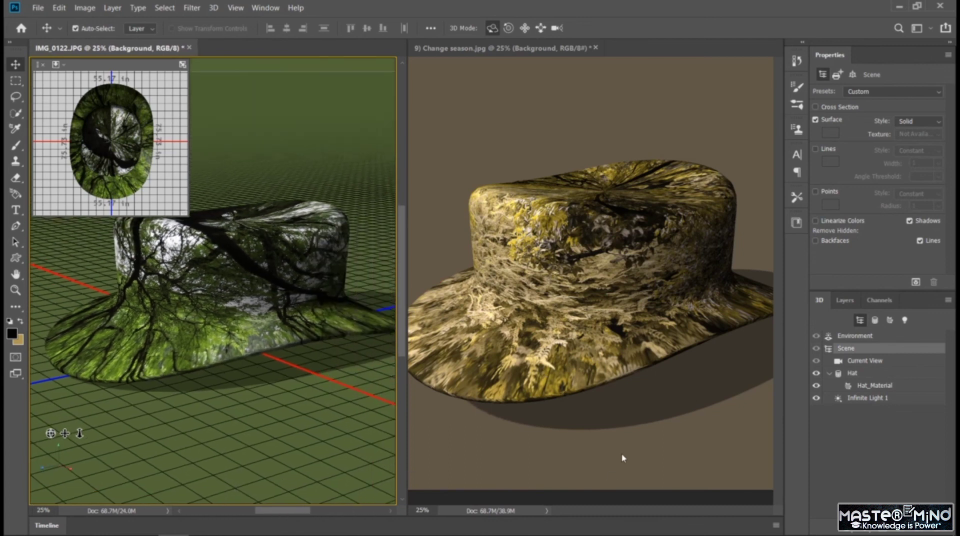
click(623, 458)
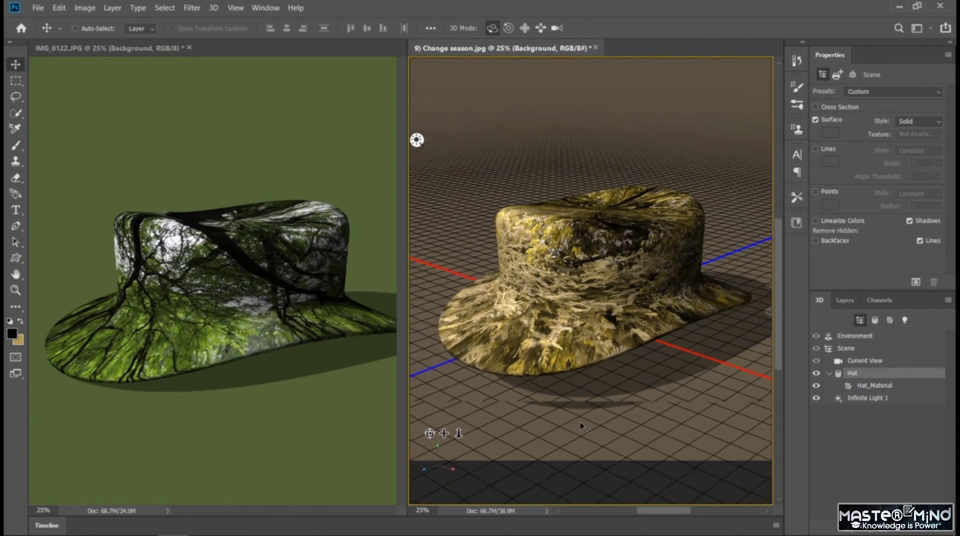
key(ctrl+minus)
key(ctrl+plus)
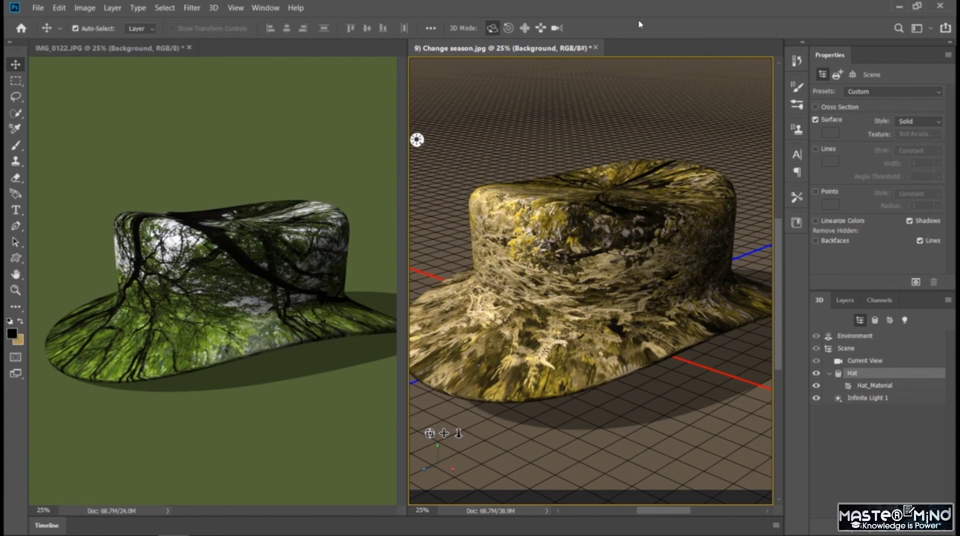
Orbit the camera in both hat scenes to a higher angle that shows the crowns from above.
drag(604, 290, 607, 323)
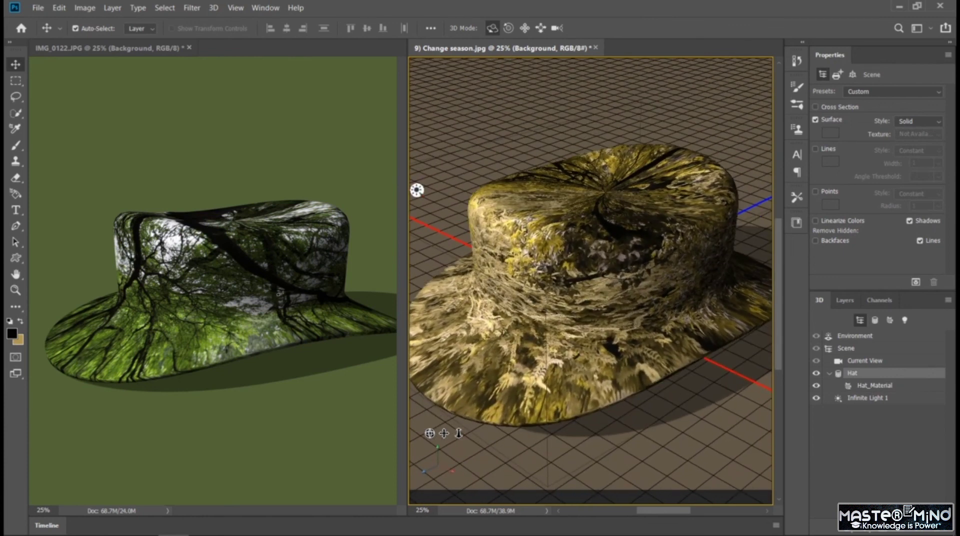
click(218, 328)
mouse_move(198, 316)
mouse_down()
mouse_move(175, 328)
mouse_move(203, 381)
mouse_move(214, 326)
mouse_up()
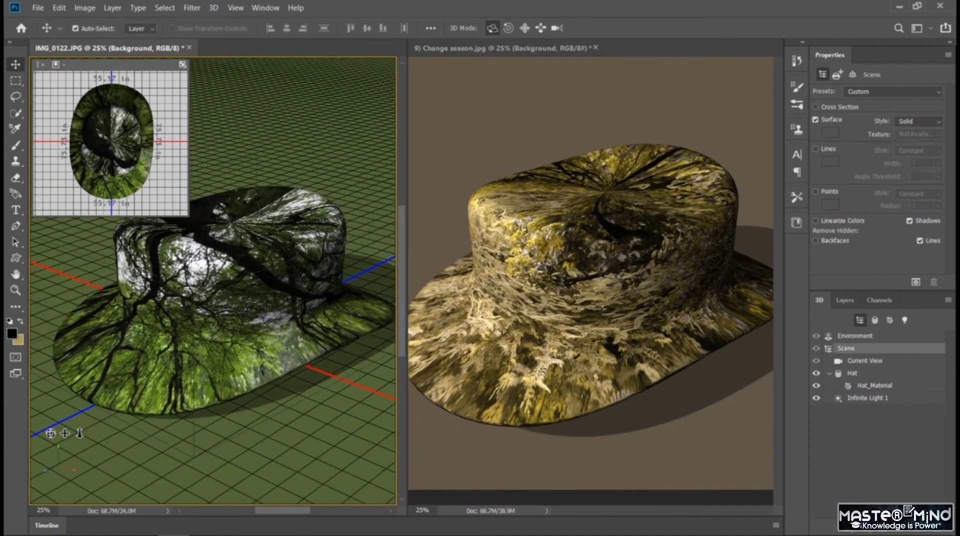
click(444, 145)
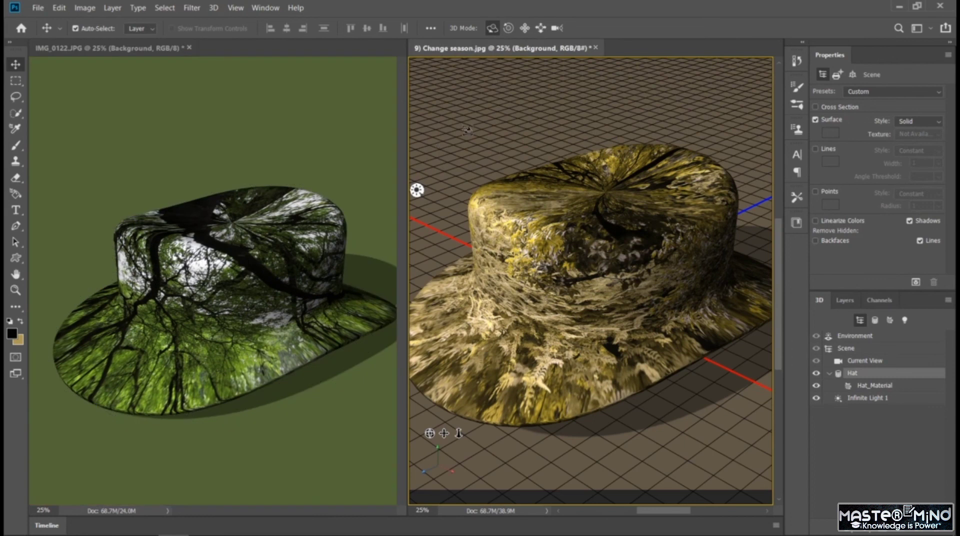